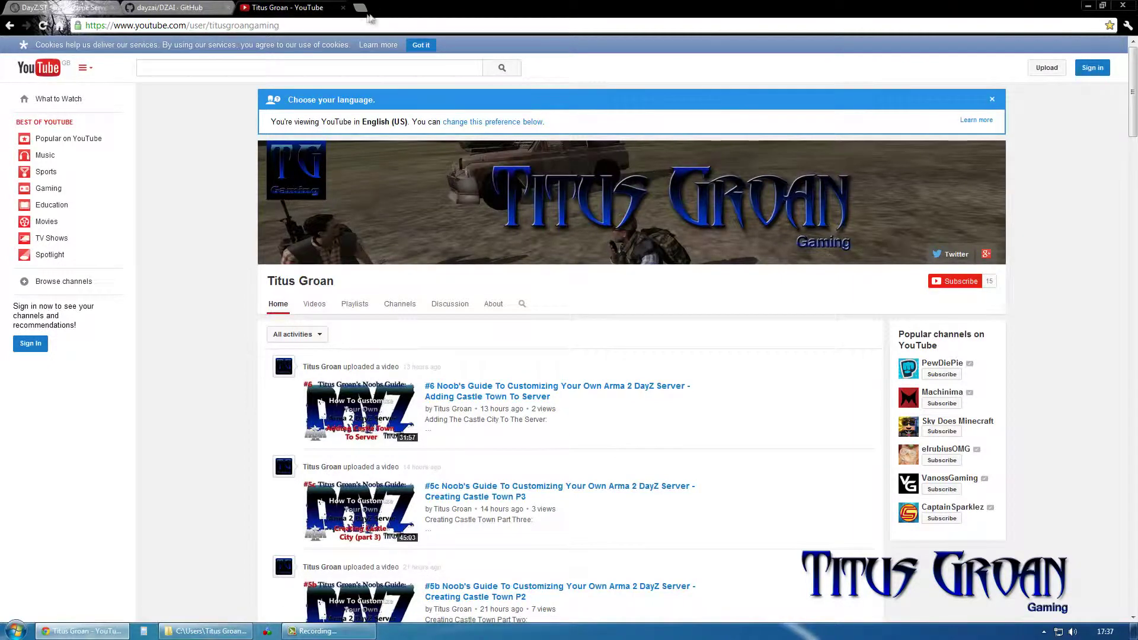
Try to download the DZAI repository from GitHub as a ZIP archive
{"action": "left_click", "coordinate": [343, 7]}
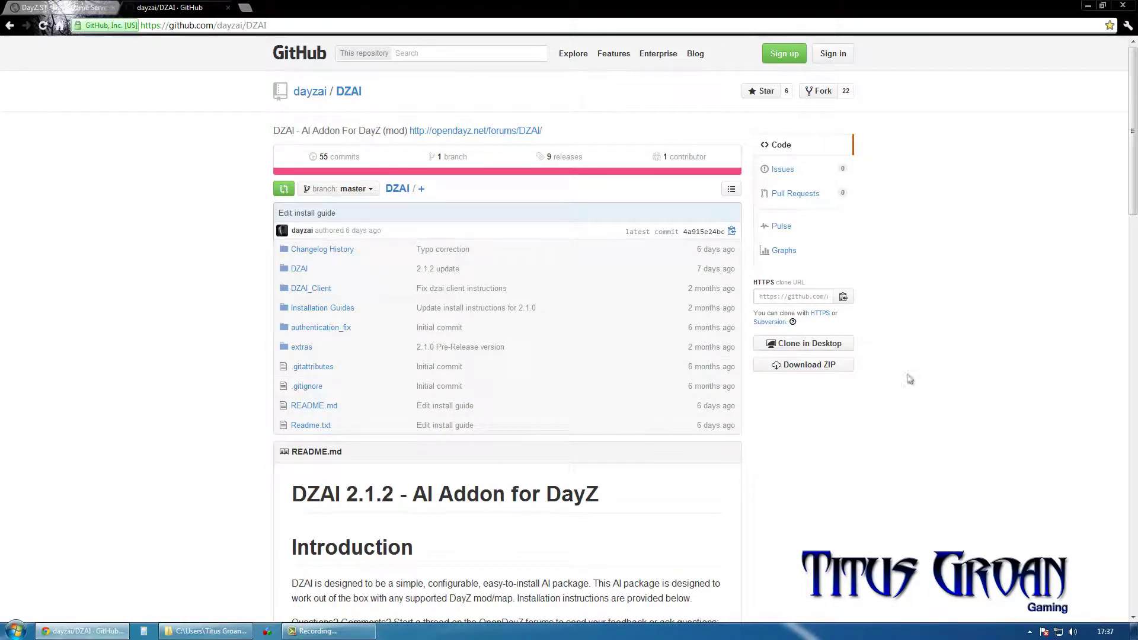
{"action": "left_click", "coordinate": [806, 365]}
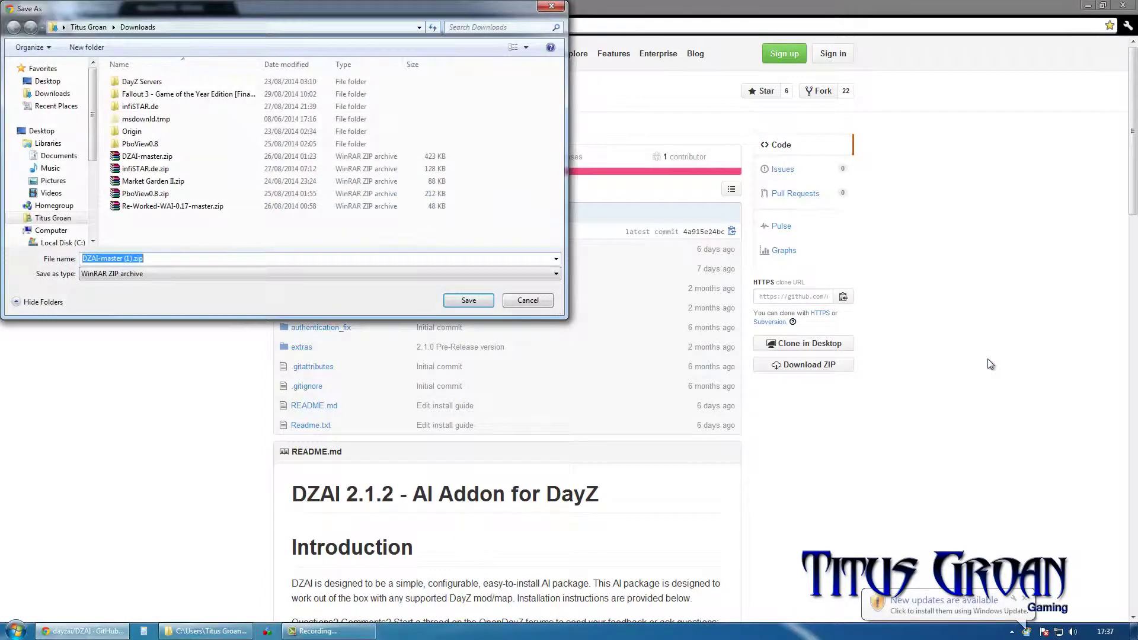
{"action": "key", "text": "Escape"}
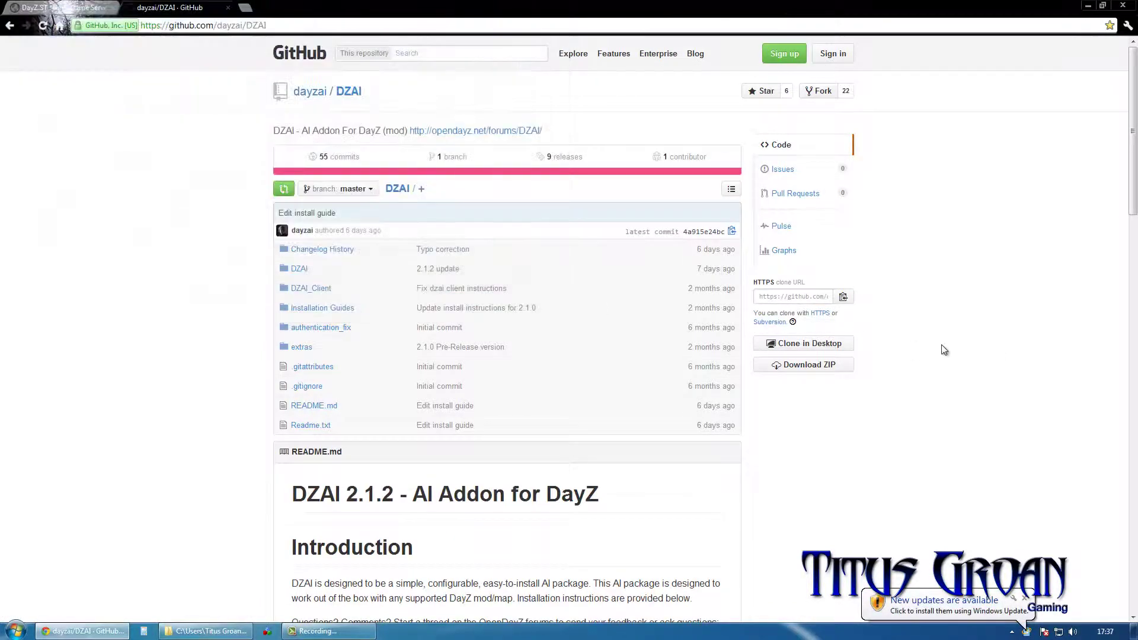
{"action": "left_click", "coordinate": [1023, 597]}
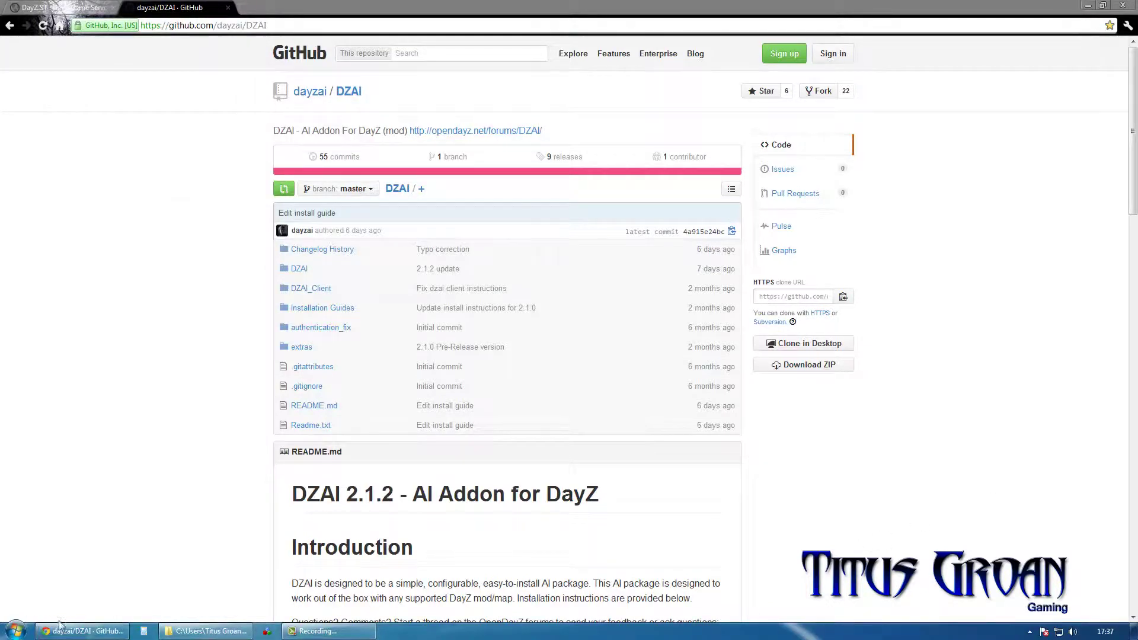
Open DZAI-master.zip from the desktop, enter its DZAI-master folder, and place the archive window beside the Noob's Guide Server DayZ Celle window
{"action": "left_click", "coordinate": [71, 632]}
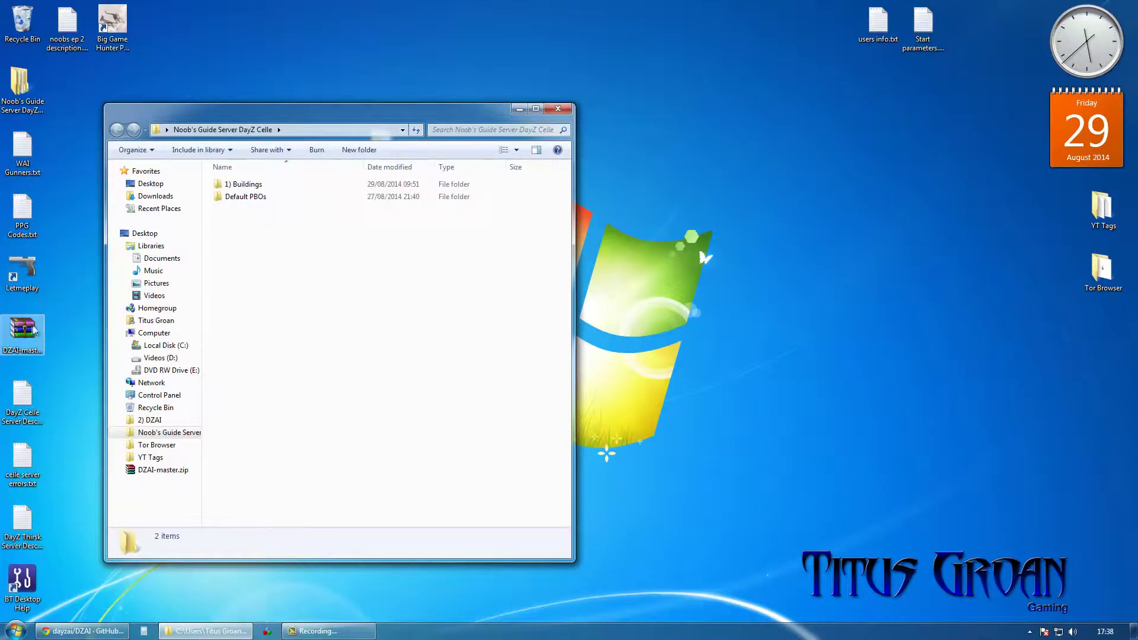
{"action": "left_click", "coordinate": [20, 337]}
{"action": "double_click", "coordinate": [21, 340]}
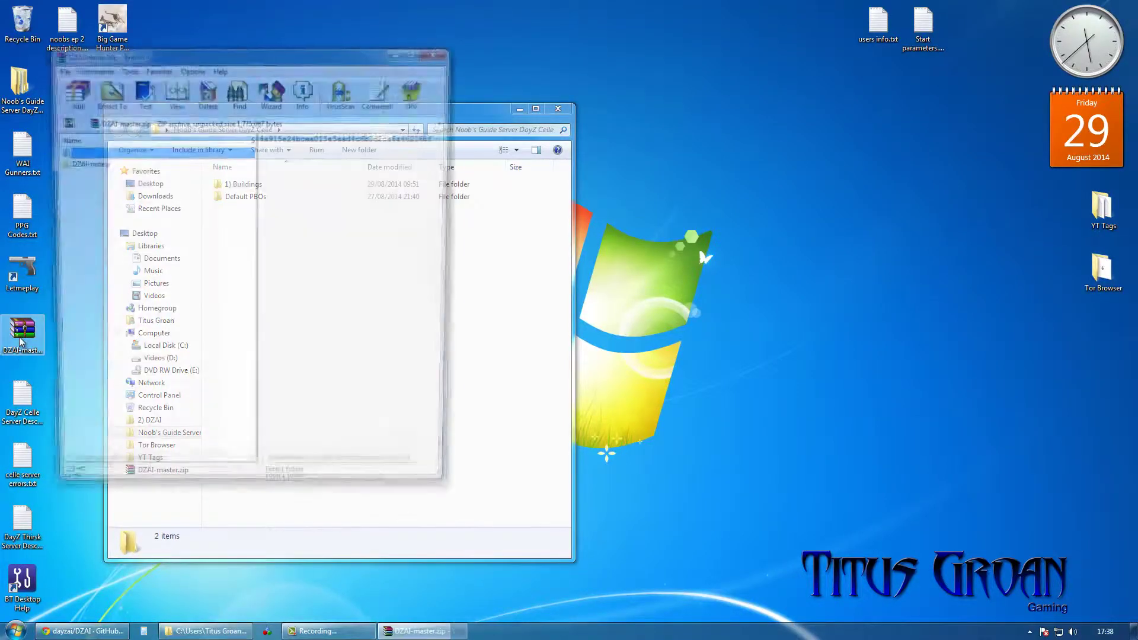
{"action": "left_click", "coordinate": [88, 166]}
{"action": "double_click", "coordinate": [88, 164]}
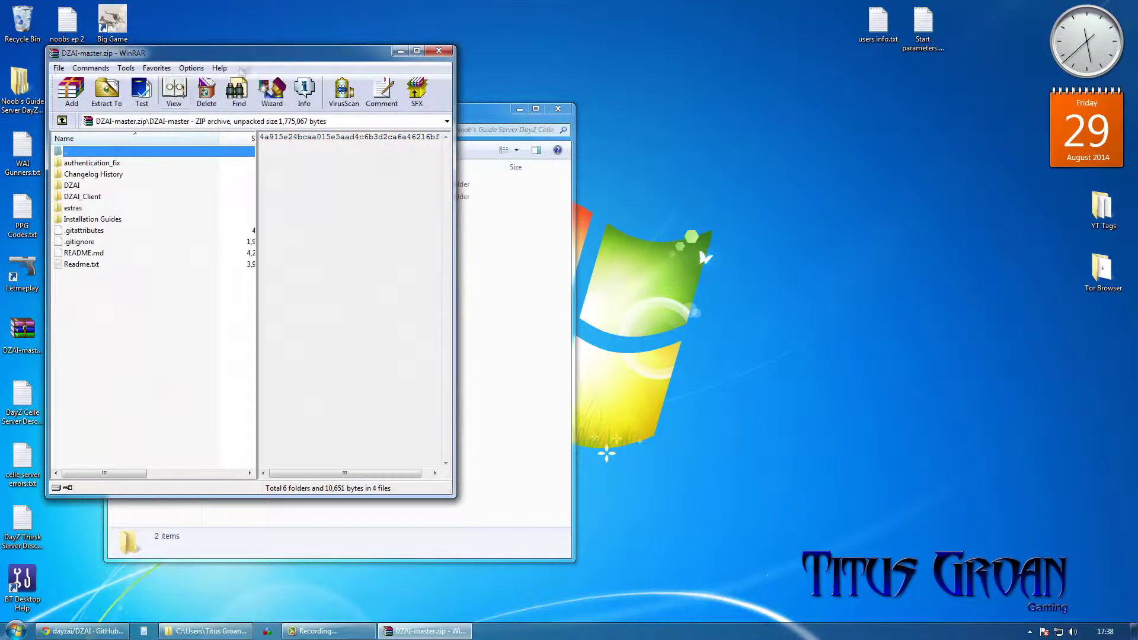
{"action": "left_click_drag", "start_coordinate": [249, 52], "coordinate": [837, 97]}
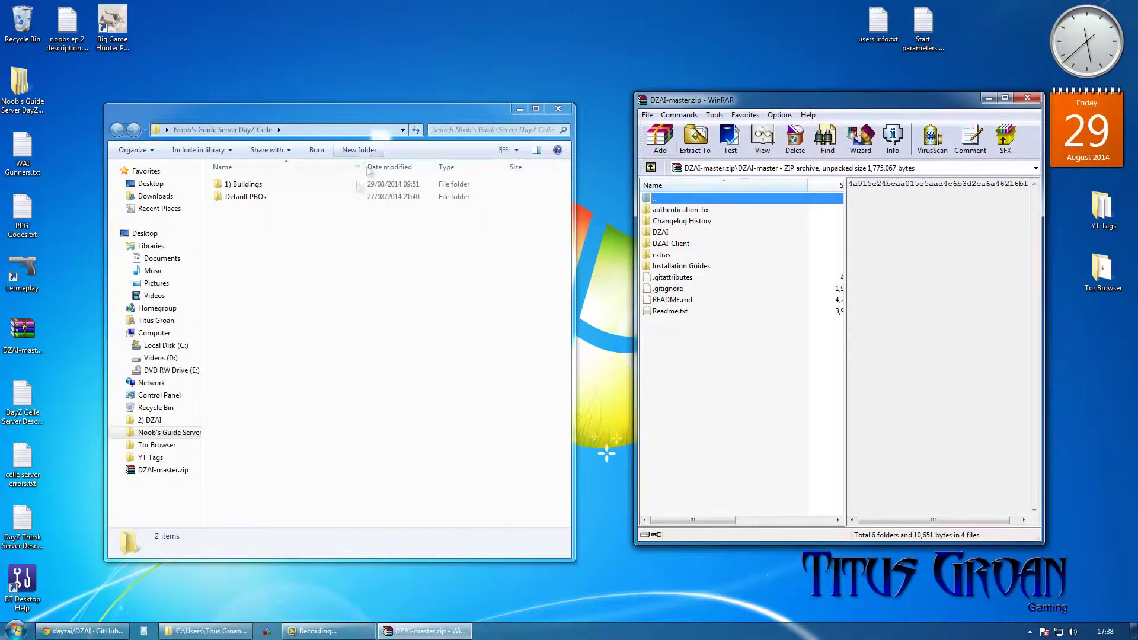
Copy the dayz_mission and dayz_server folders from the 1) Buildings folder
{"action": "double_click", "coordinate": [254, 184]}
{"action": "left_click", "coordinate": [259, 186]}
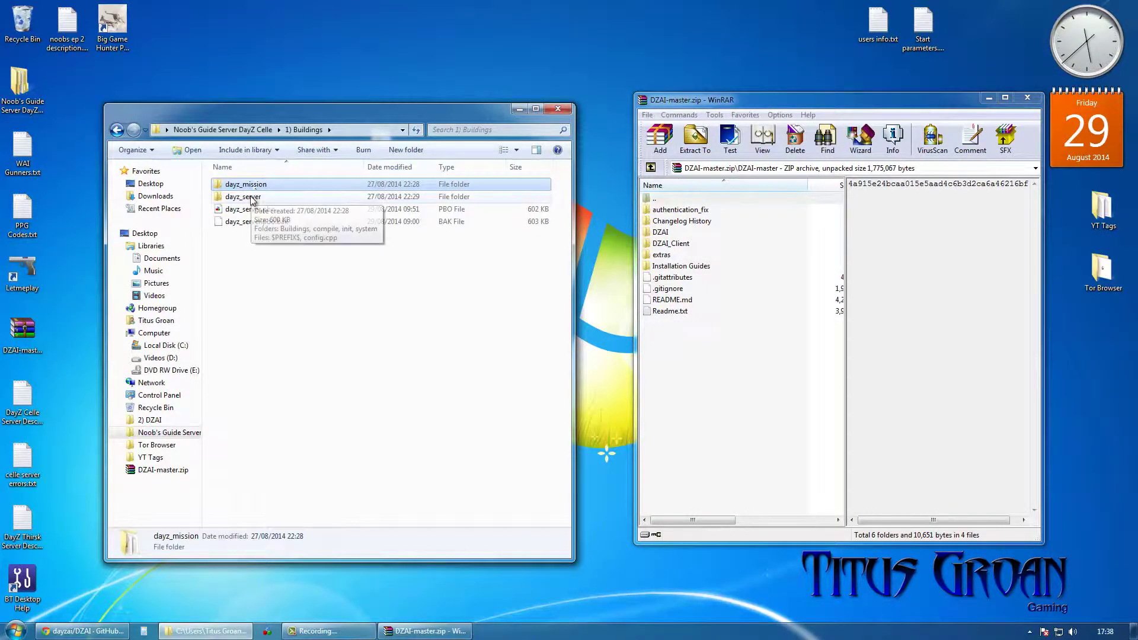
{"action": "left_click", "coordinate": [253, 197], "text": "ctrl"}
{"action": "right_click", "coordinate": [251, 190]}
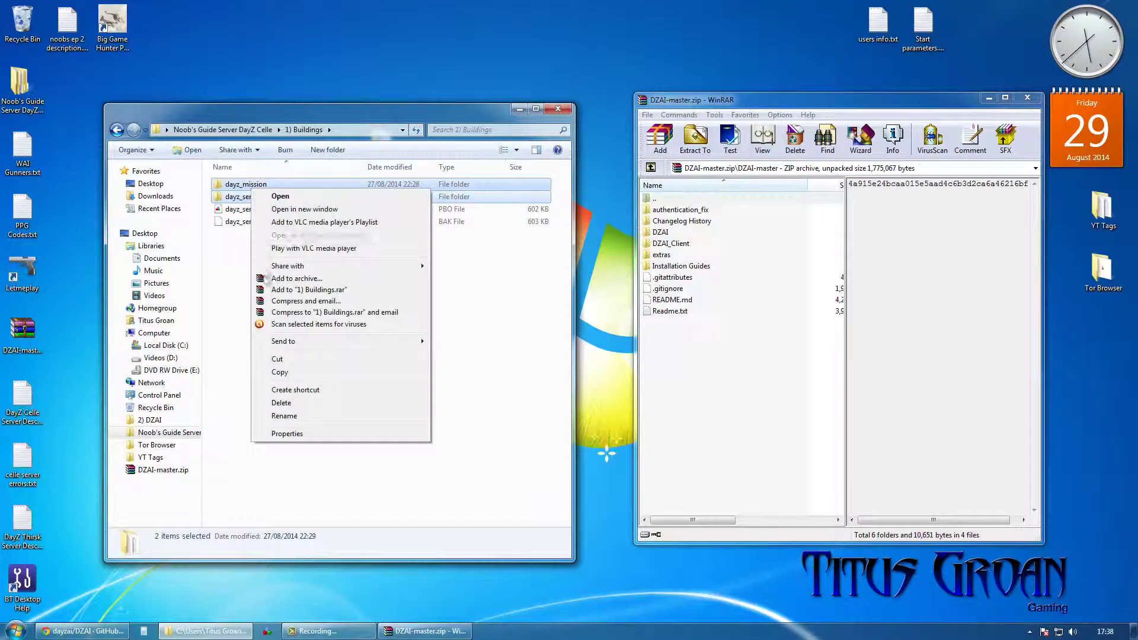
{"action": "left_click", "coordinate": [278, 372]}
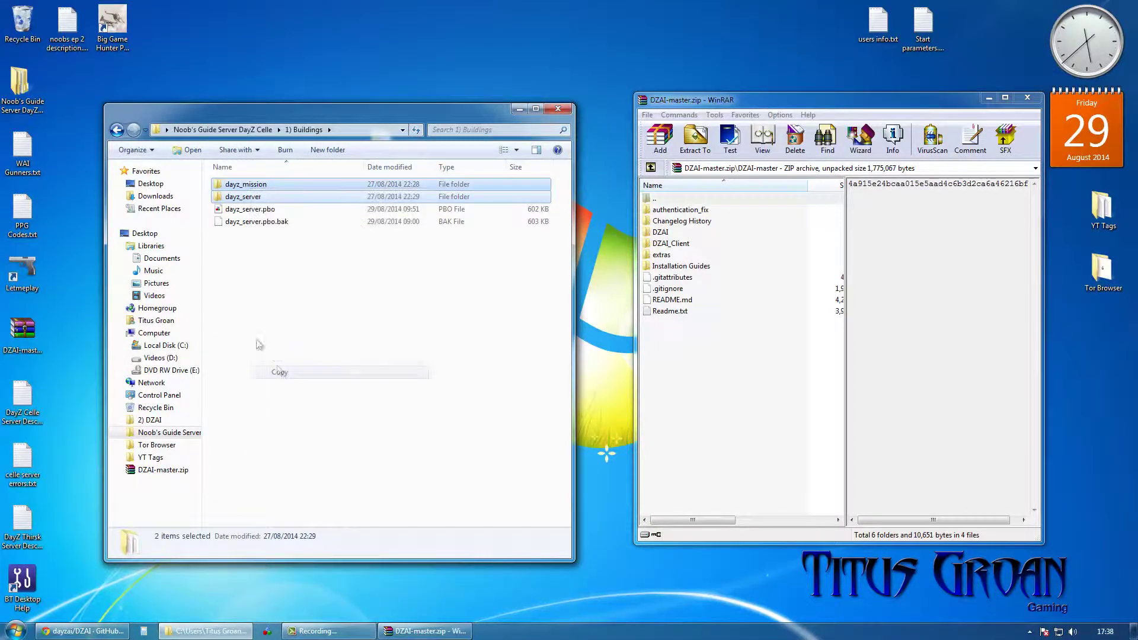
Create a folder named "2) DZAI" in Noob's Guide Server DayZ Celle and paste the copied folders into it
{"action": "left_click", "coordinate": [117, 129]}
{"action": "left_click", "coordinate": [401, 151]}
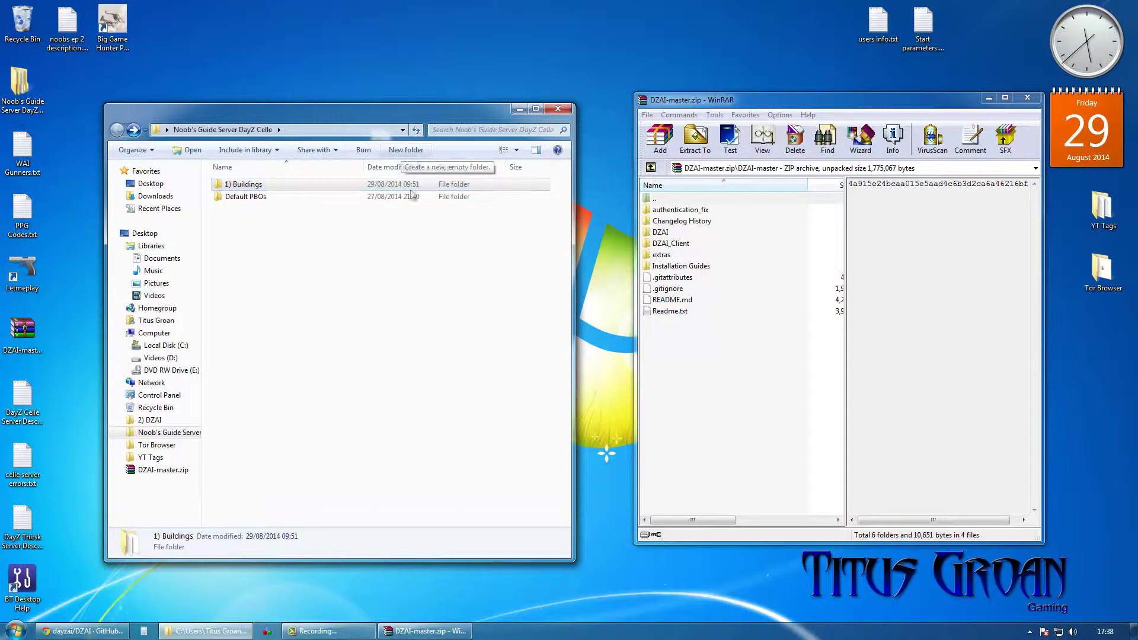
{"action": "type", "text": "2) "}
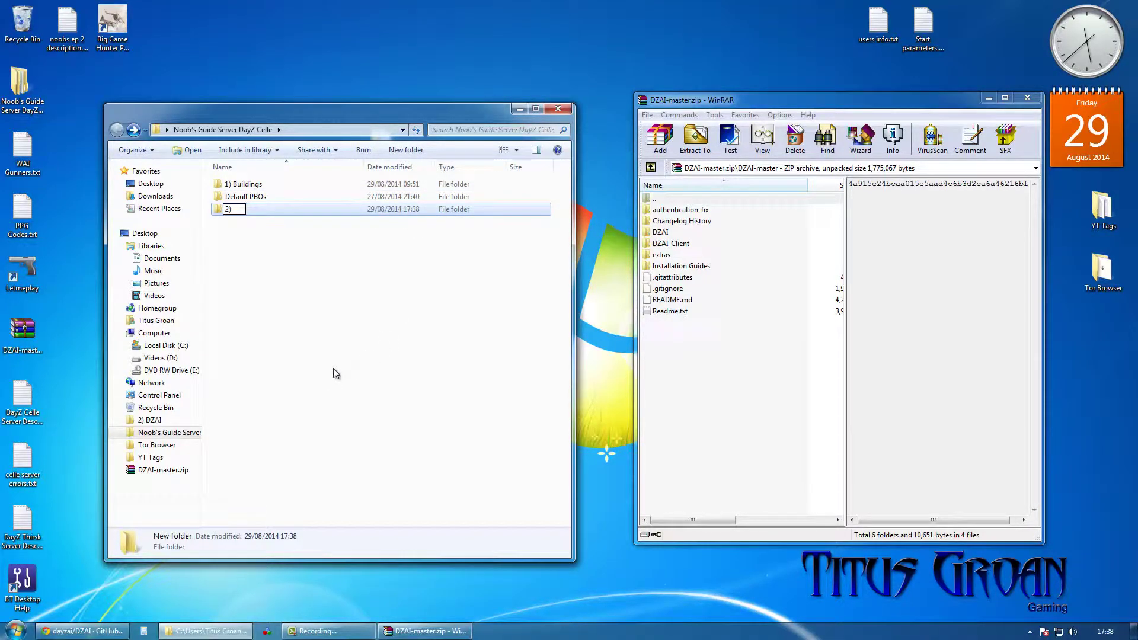
{"action": "type", "text": "DZAI"}
{"action": "left_click", "coordinate": [304, 212]}
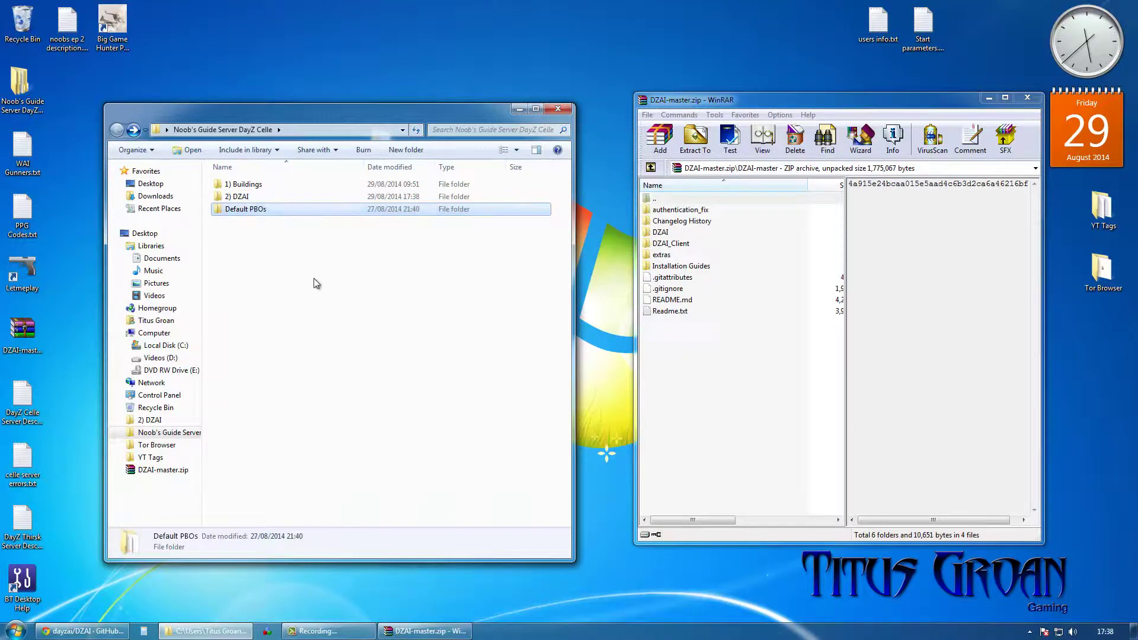
{"action": "double_click", "coordinate": [262, 196]}
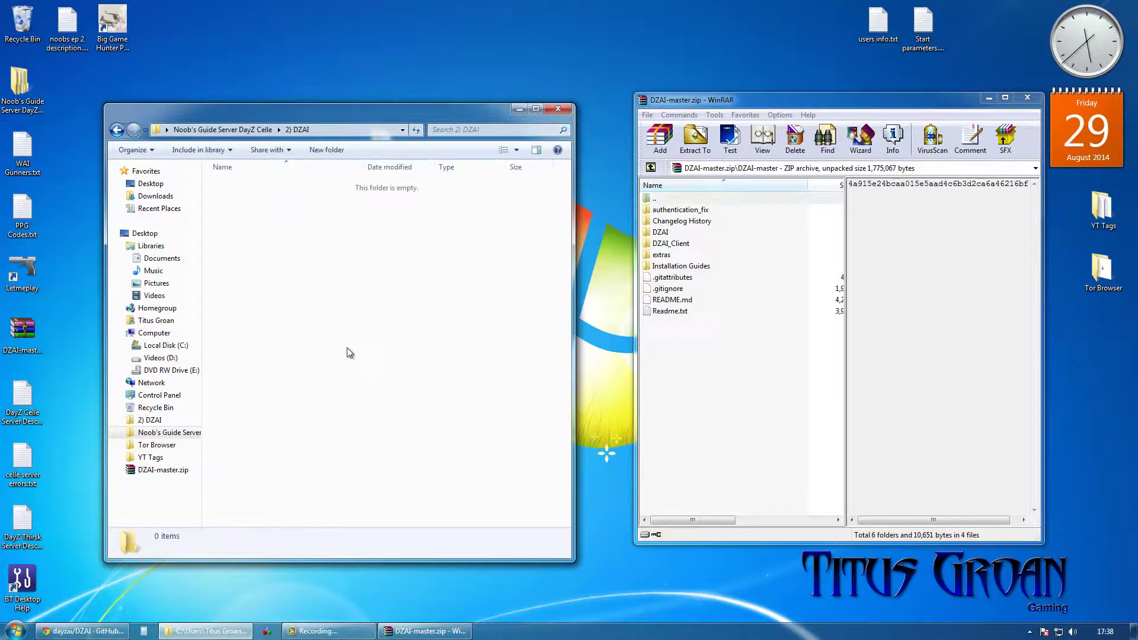
{"action": "key", "text": "ctrl+v"}
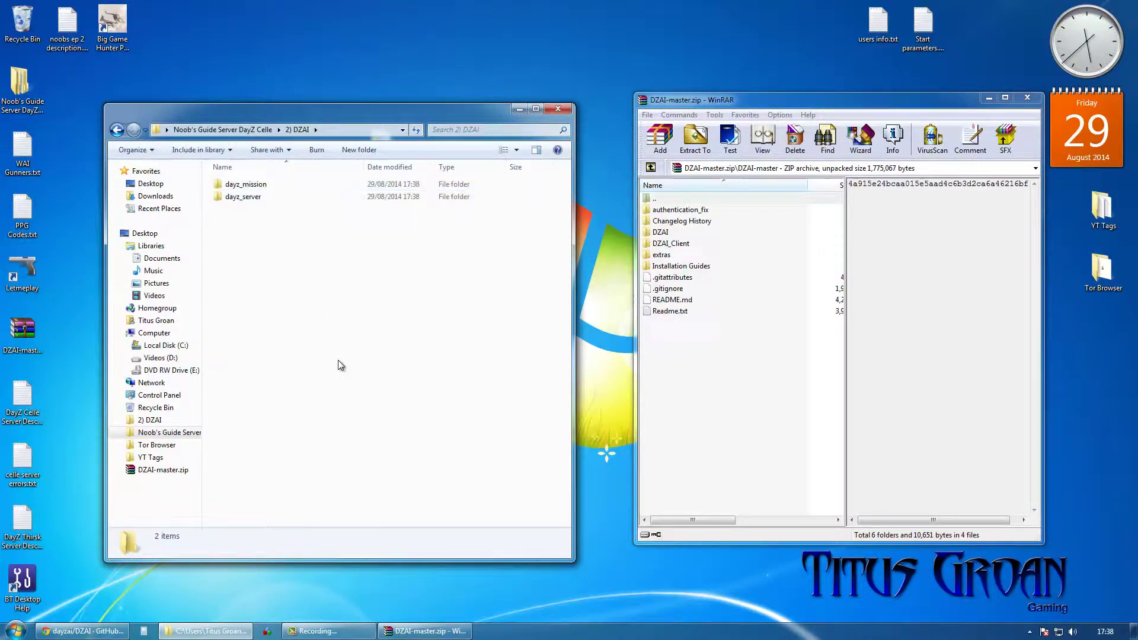
{"action": "left_click", "coordinate": [16, 630]}
{"action": "mouse_move", "coordinate": [197, 372]}
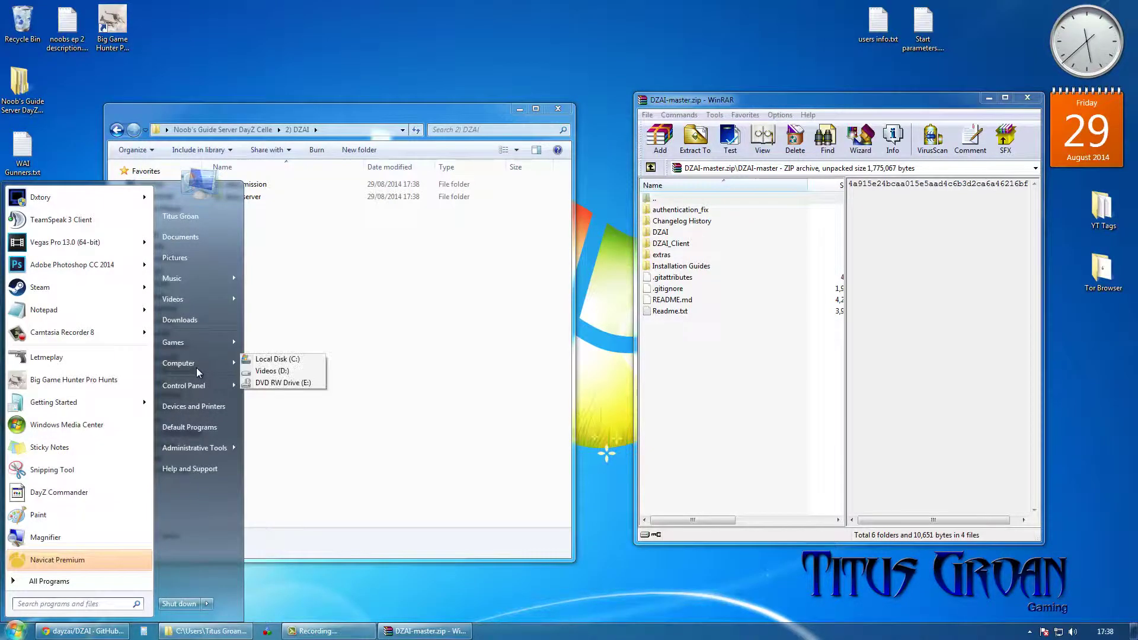
{"action": "left_click", "coordinate": [304, 359]}
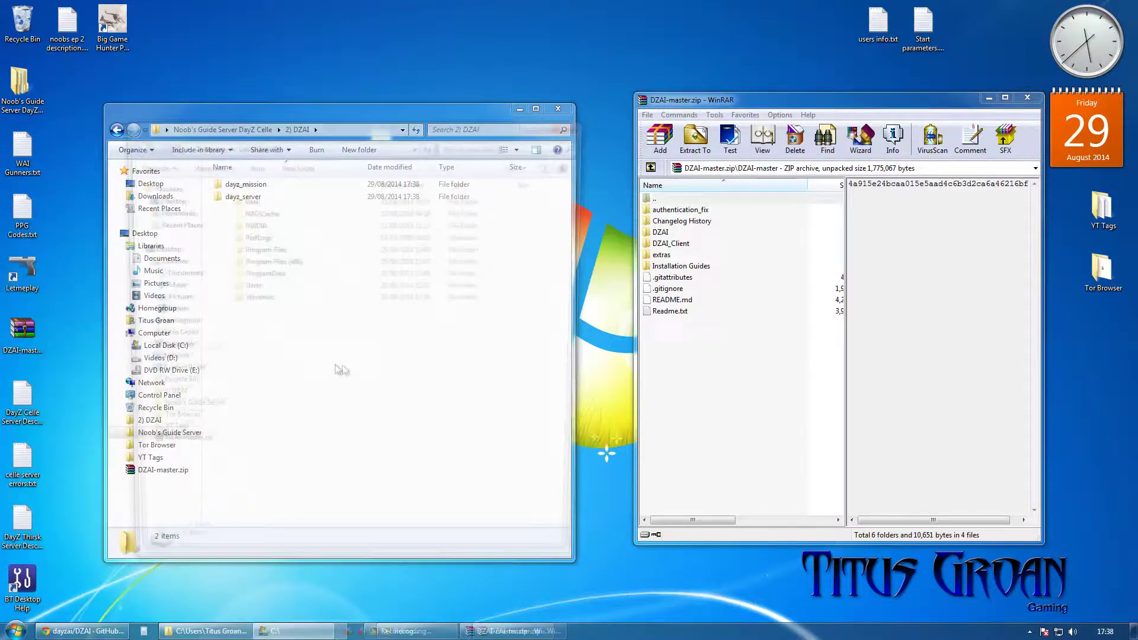
{"action": "double_click", "coordinate": [295, 262]}
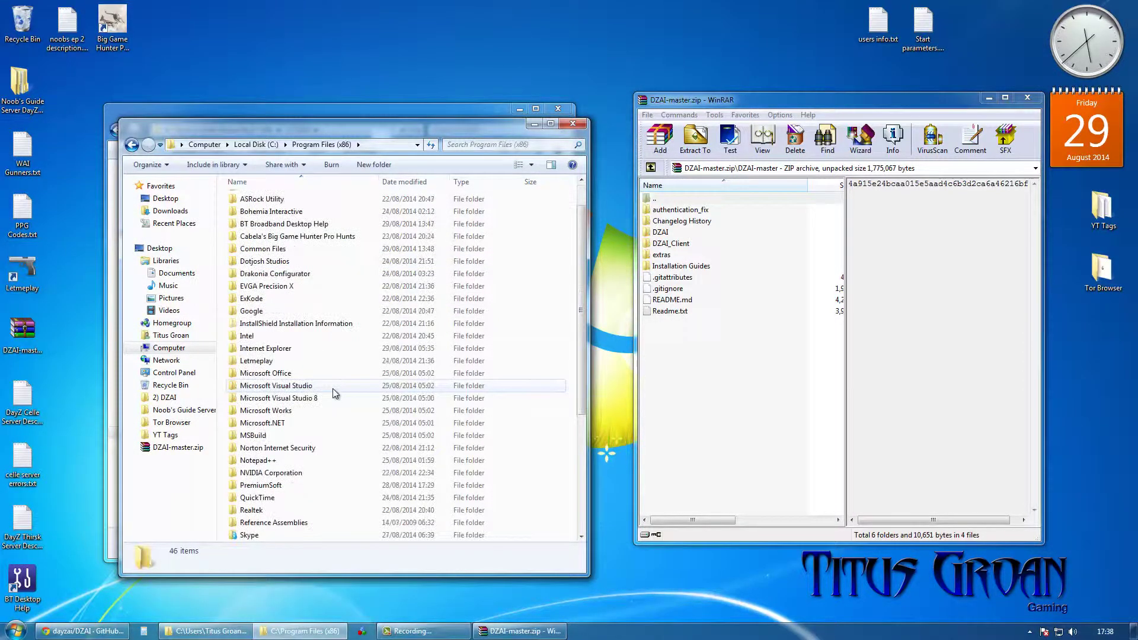
{"action": "scroll", "coordinate": [332, 389], "scroll_direction": "down", "scroll_amount": 2}
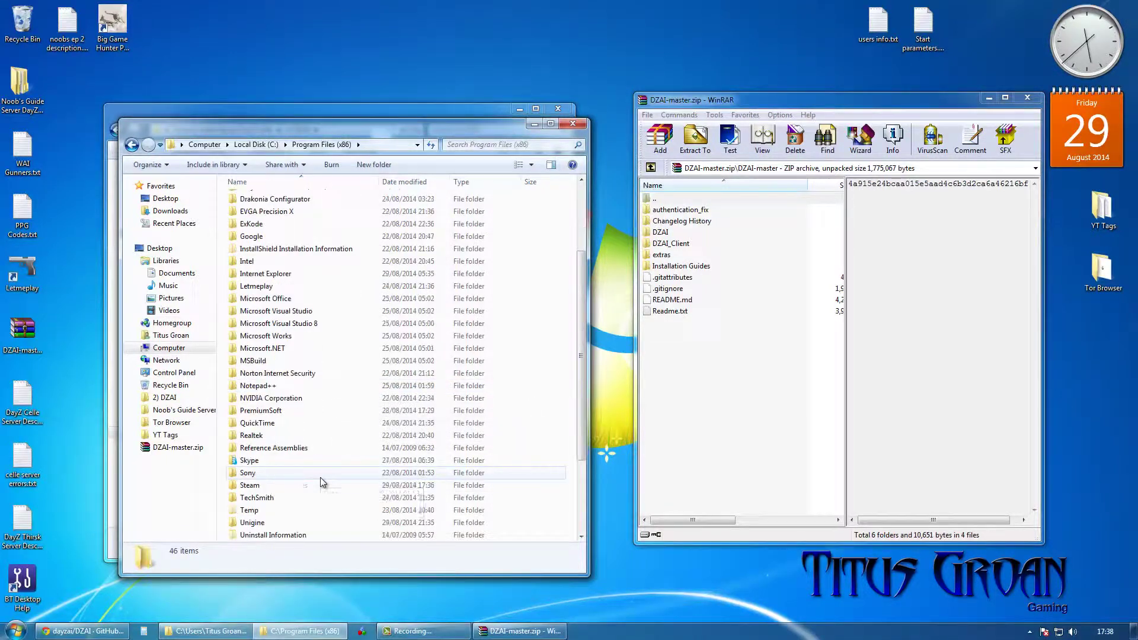
{"action": "double_click", "coordinate": [274, 485]}
{"action": "double_click", "coordinate": [282, 436]}
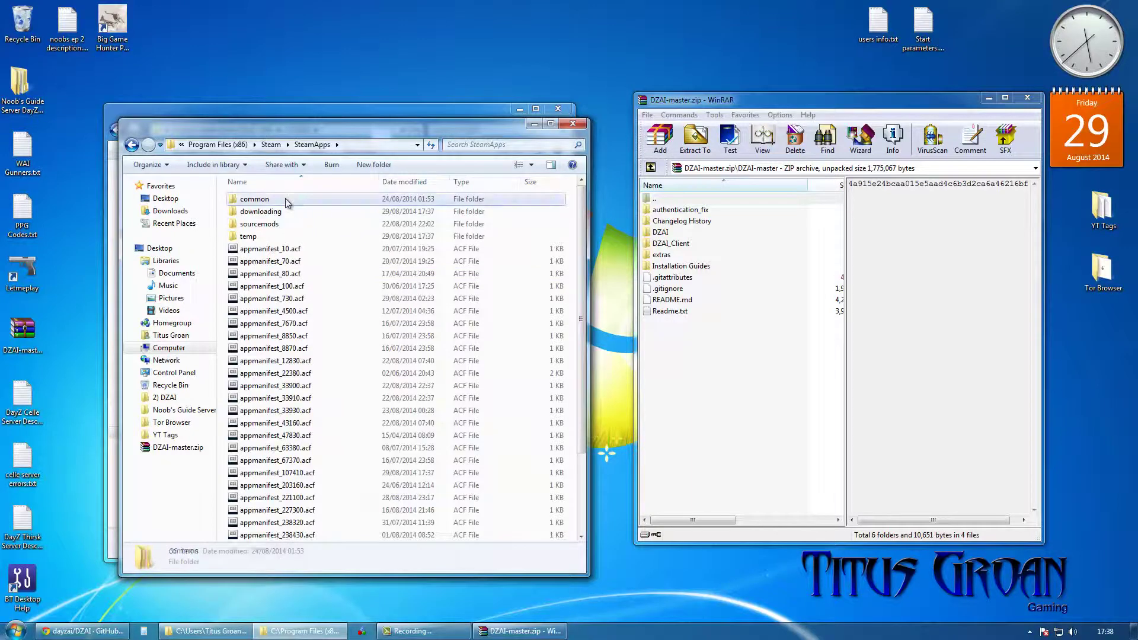
{"action": "double_click", "coordinate": [285, 199]}
{"action": "double_click", "coordinate": [292, 224]}
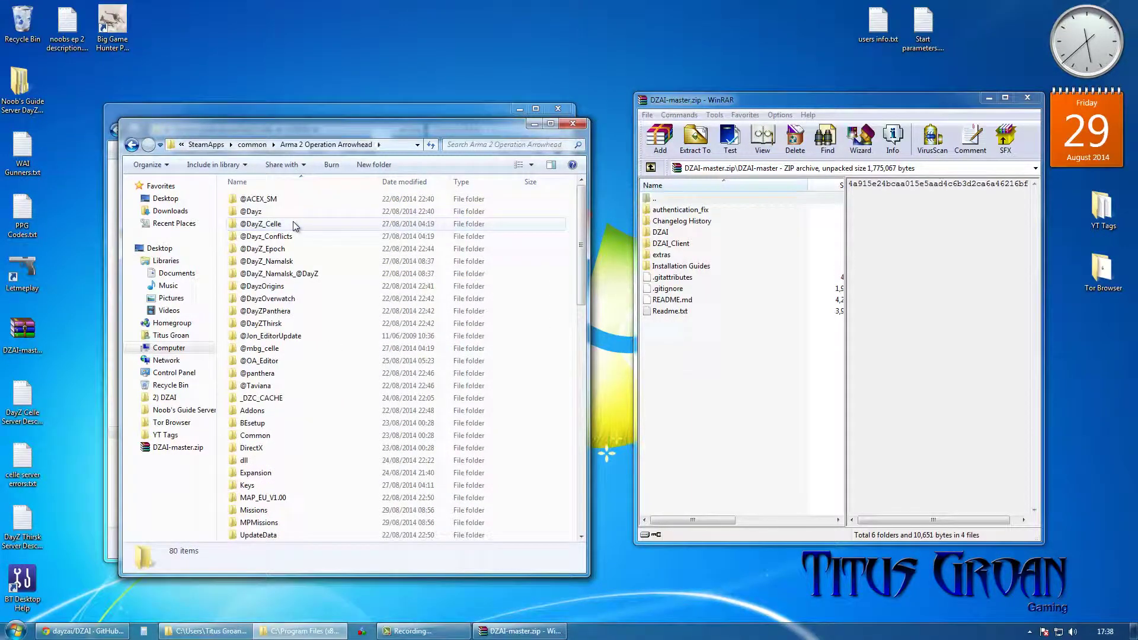
{"action": "double_click", "coordinate": [294, 228]}
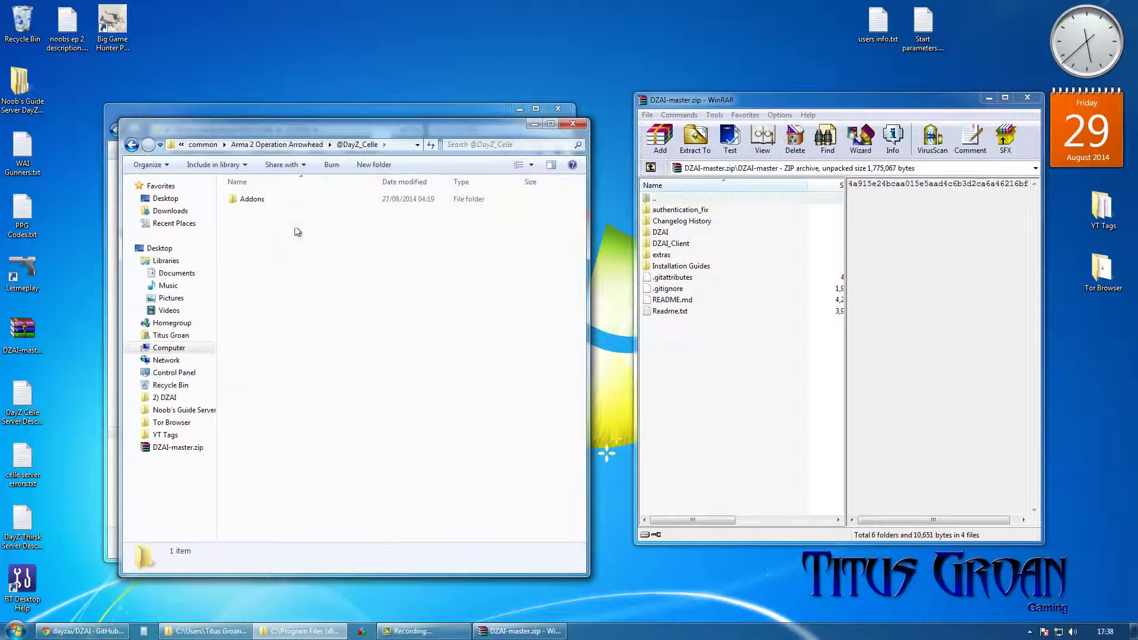
{"action": "double_click", "coordinate": [274, 201]}
{"action": "left_click_drag", "start_coordinate": [341, 123], "coordinate": [798, 135]}
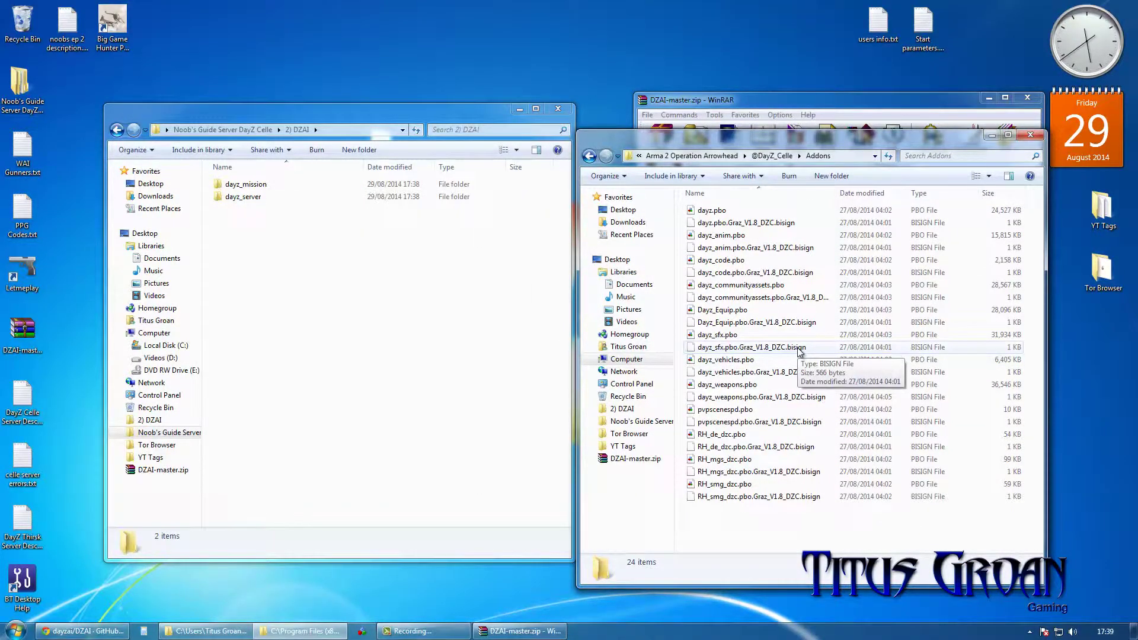
{"action": "right_click", "coordinate": [737, 265]}
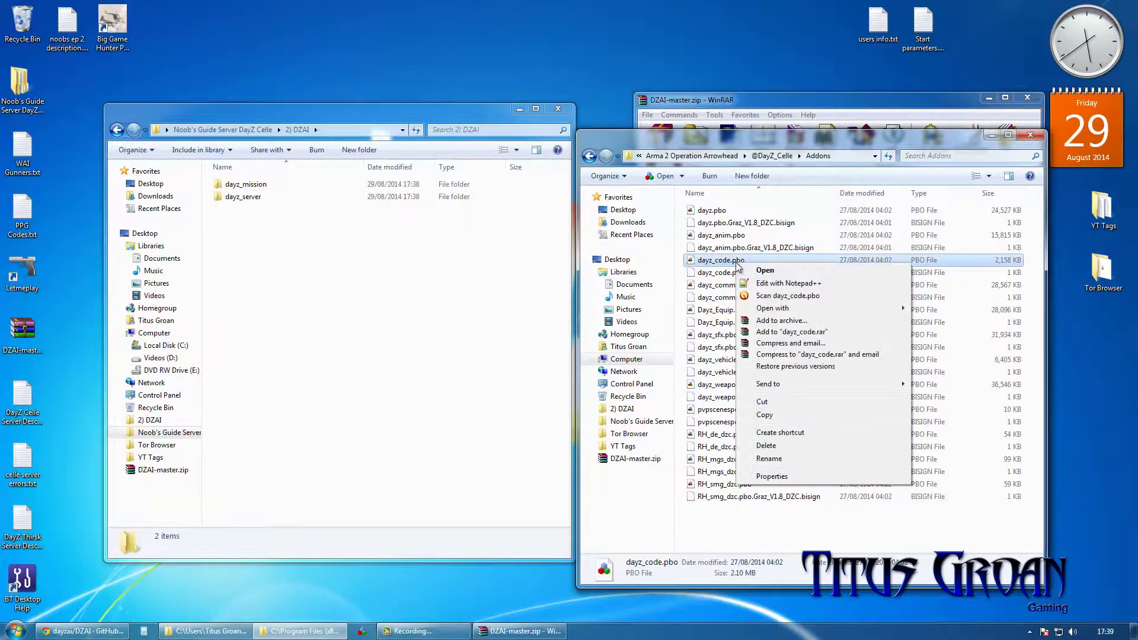
{"action": "left_click", "coordinate": [764, 415]}
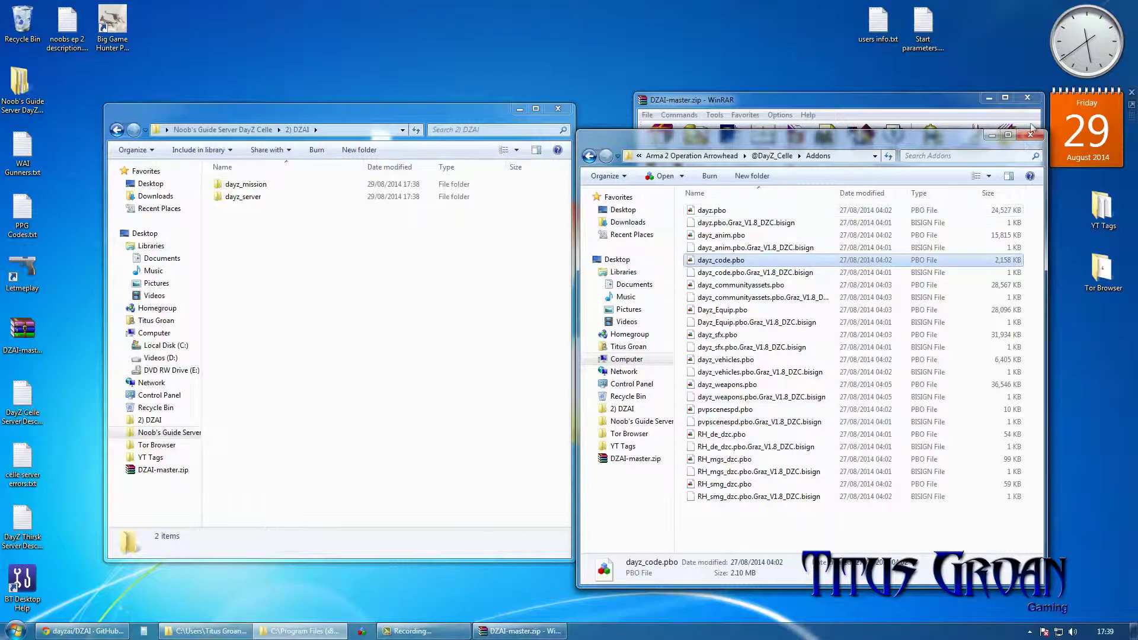
{"action": "left_click", "coordinate": [1029, 135]}
{"action": "right_click", "coordinate": [309, 246]}
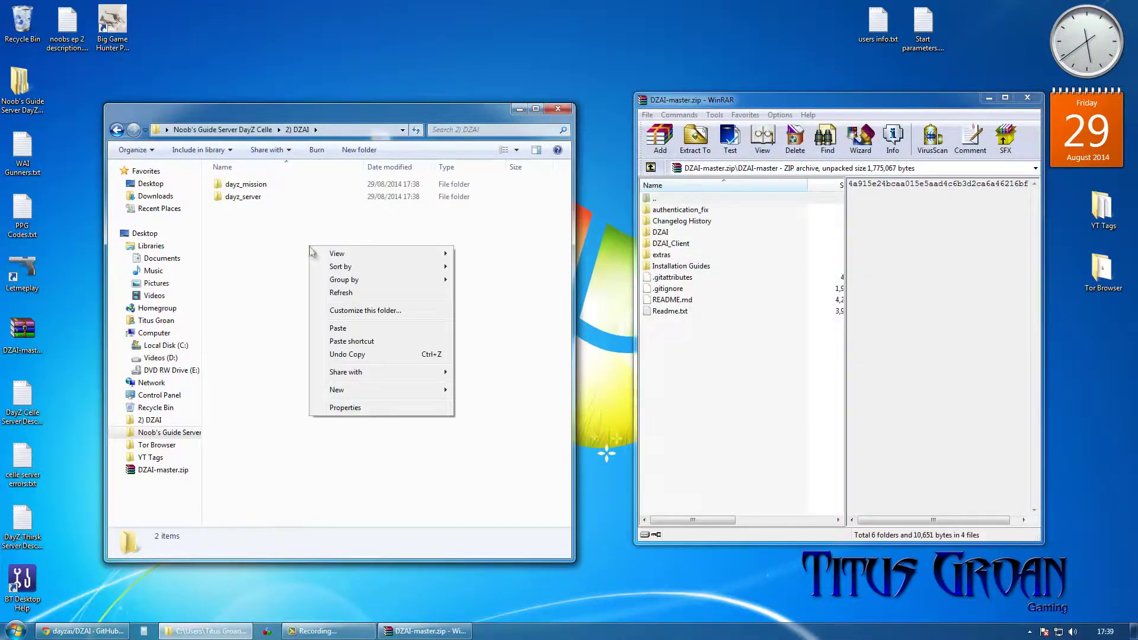
{"action": "left_click", "coordinate": [342, 329]}
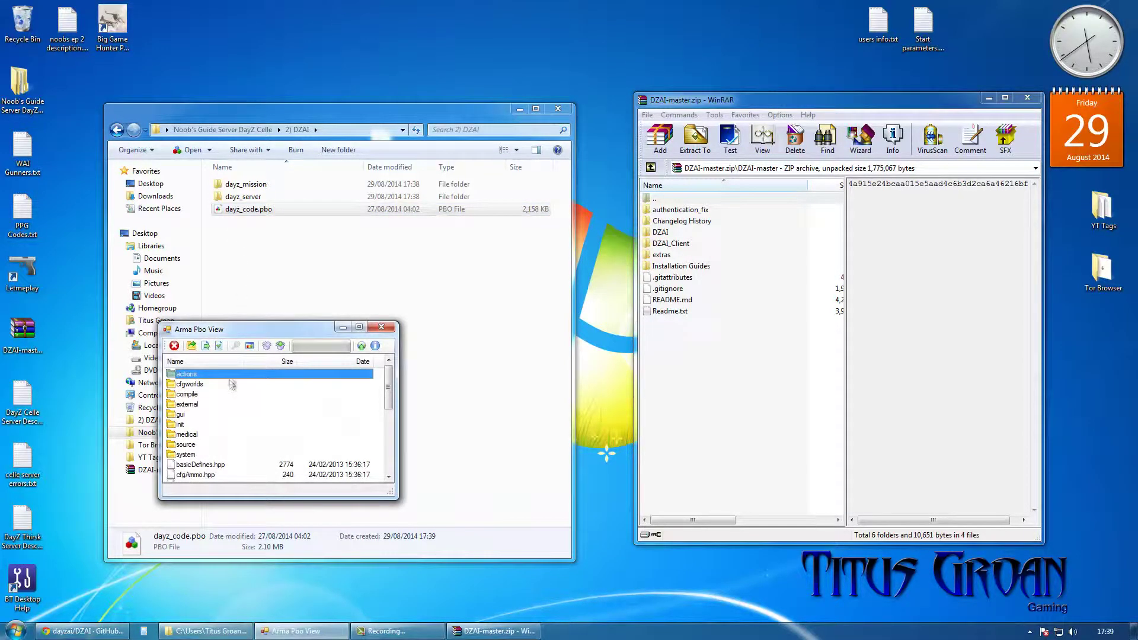
Extract dayz_code.pbo with Arma Pbo View into the 2) DZAI folder inside Noob's Guide Server DayZ Celle on the desktop, and close the viewer
{"action": "left_click", "coordinate": [205, 346]}
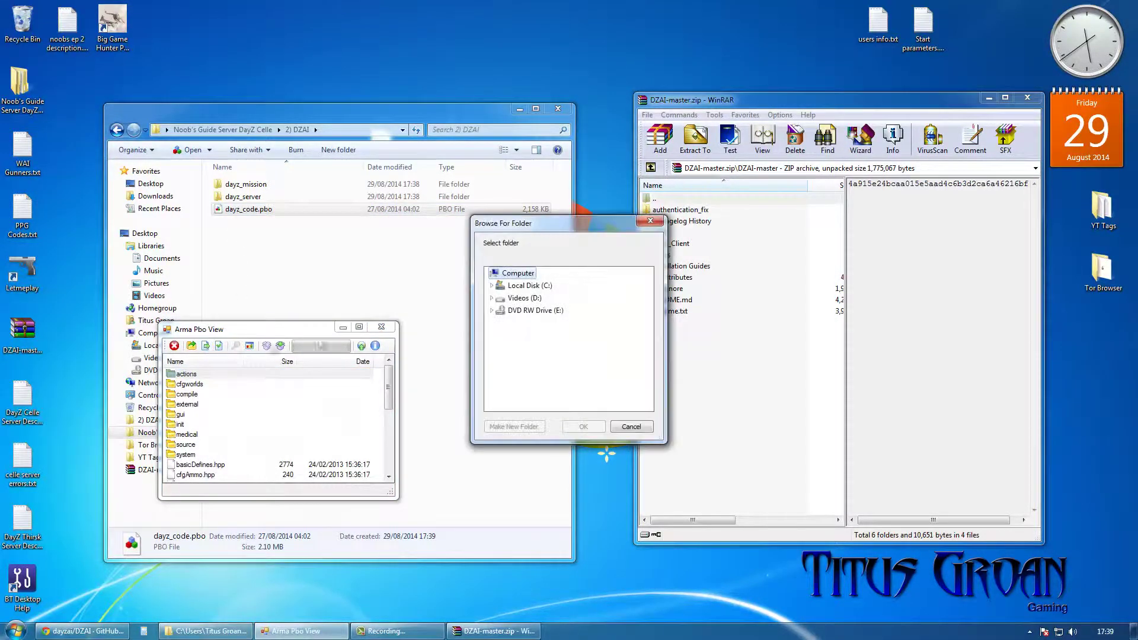
{"action": "double_click", "coordinate": [528, 285]}
{"action": "scroll", "coordinate": [543, 342], "scroll_direction": "down", "scroll_amount": 3}
{"action": "double_click", "coordinate": [522, 359]}
{"action": "scroll", "coordinate": [572, 332], "scroll_direction": "down", "scroll_amount": 2}
{"action": "double_click", "coordinate": [537, 360]}
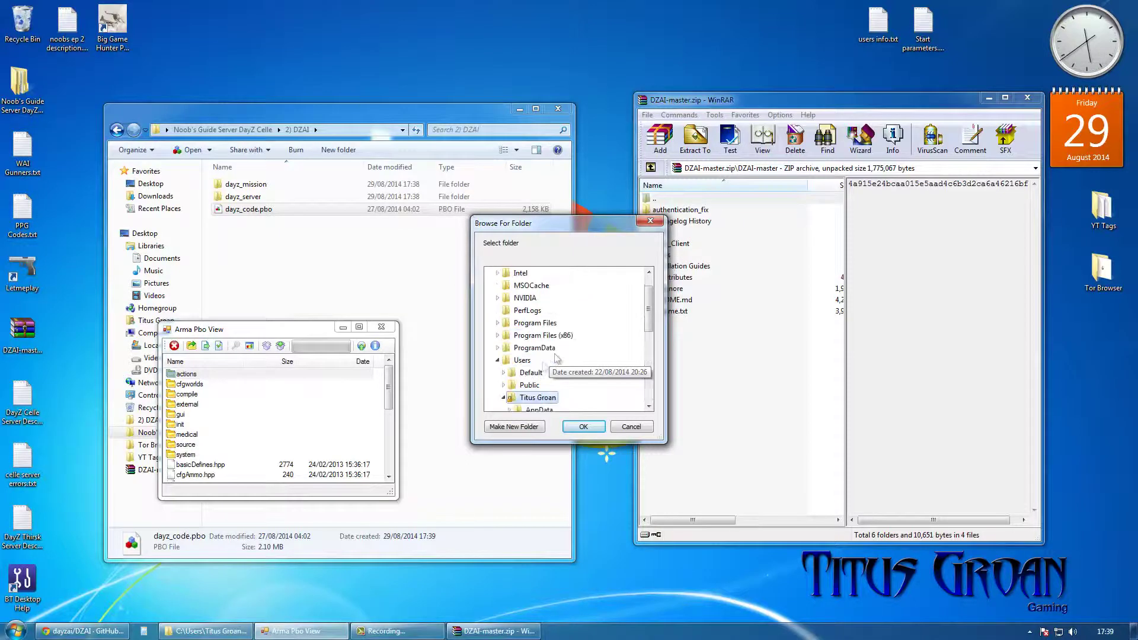
{"action": "scroll", "coordinate": [574, 335], "scroll_direction": "down", "scroll_amount": 1}
{"action": "double_click", "coordinate": [538, 360]}
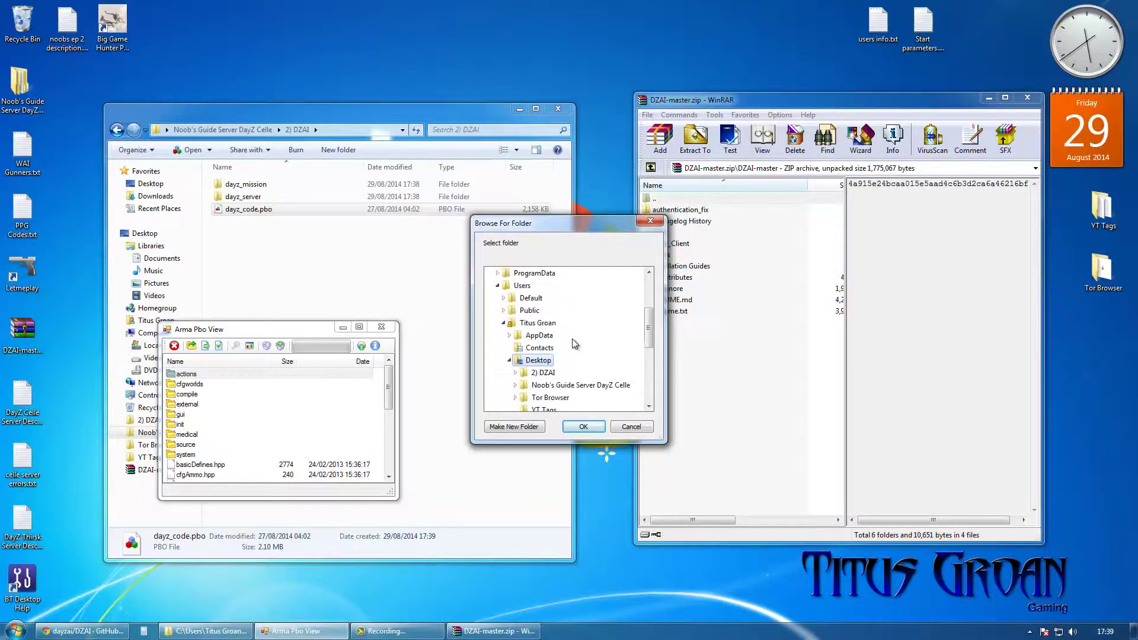
{"action": "scroll", "coordinate": [574, 344], "scroll_direction": "down", "scroll_amount": 2}
{"action": "double_click", "coordinate": [578, 359]}
{"action": "scroll", "coordinate": [578, 339], "scroll_direction": "down", "scroll_amount": 2}
{"action": "scroll", "coordinate": [576, 339], "scroll_direction": "down", "scroll_amount": 1}
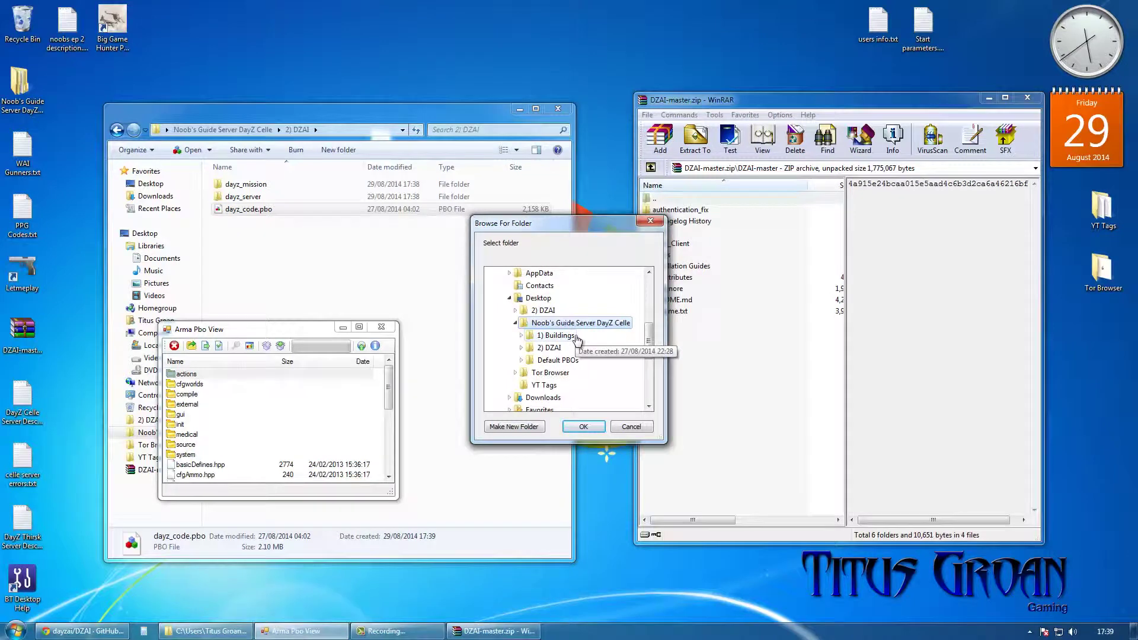
{"action": "double_click", "coordinate": [549, 348]}
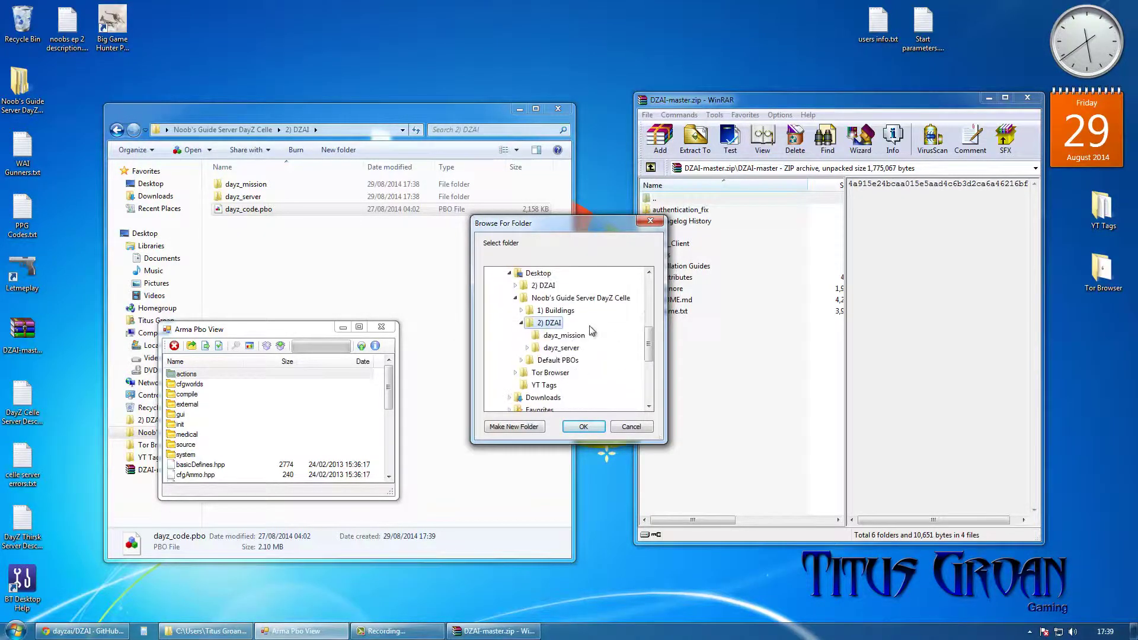
{"action": "left_click", "coordinate": [582, 424]}
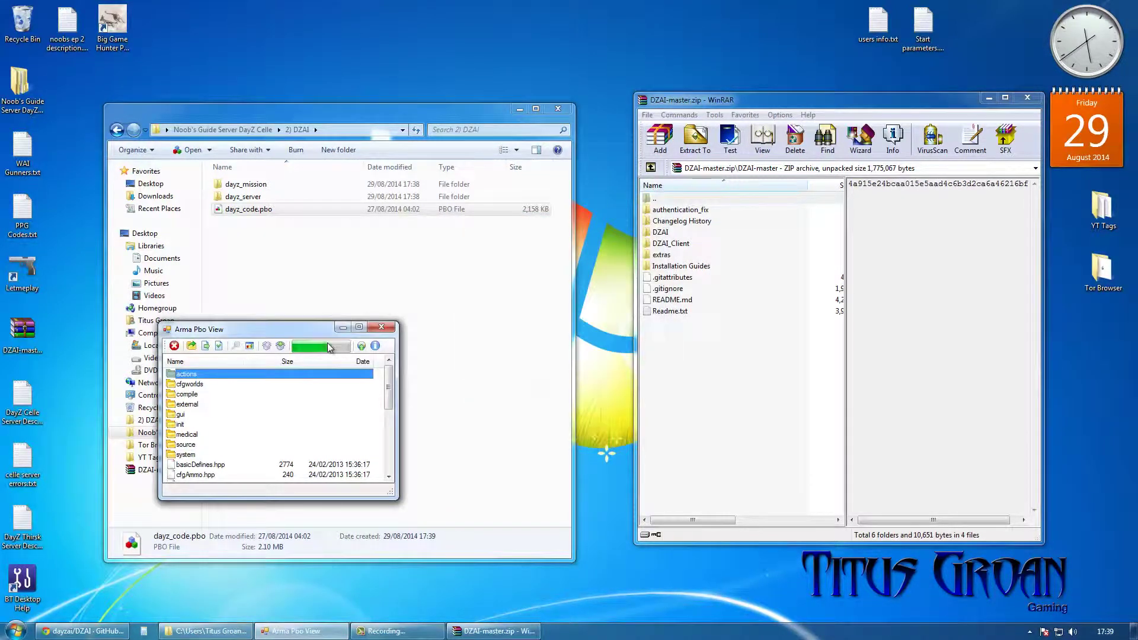
{"action": "left_click", "coordinate": [381, 325]}
{"action": "key", "text": "F2"}
{"action": "key", "text": "BackSpace"}
{"action": "key", "text": "Return"}
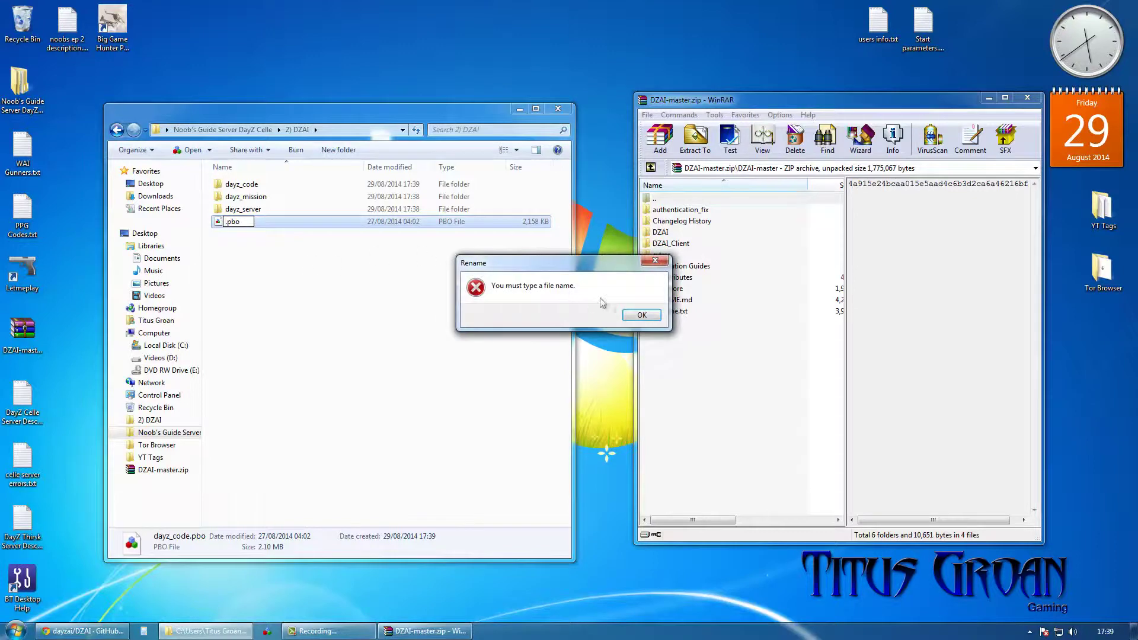
{"action": "left_click", "coordinate": [637, 316]}
{"action": "left_click", "coordinate": [305, 268]}
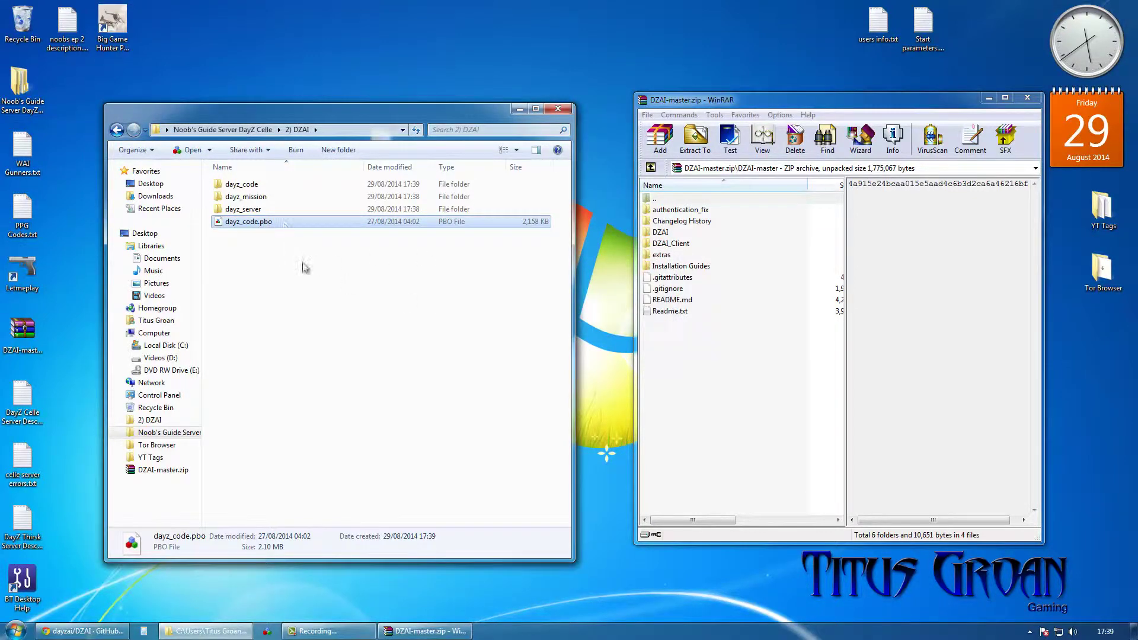
Delete dayz_code.pbo from the 2) DZAI folder and check the extracted dayz_code folder
{"action": "key", "text": "Delete"}
{"action": "key", "text": "Return"}
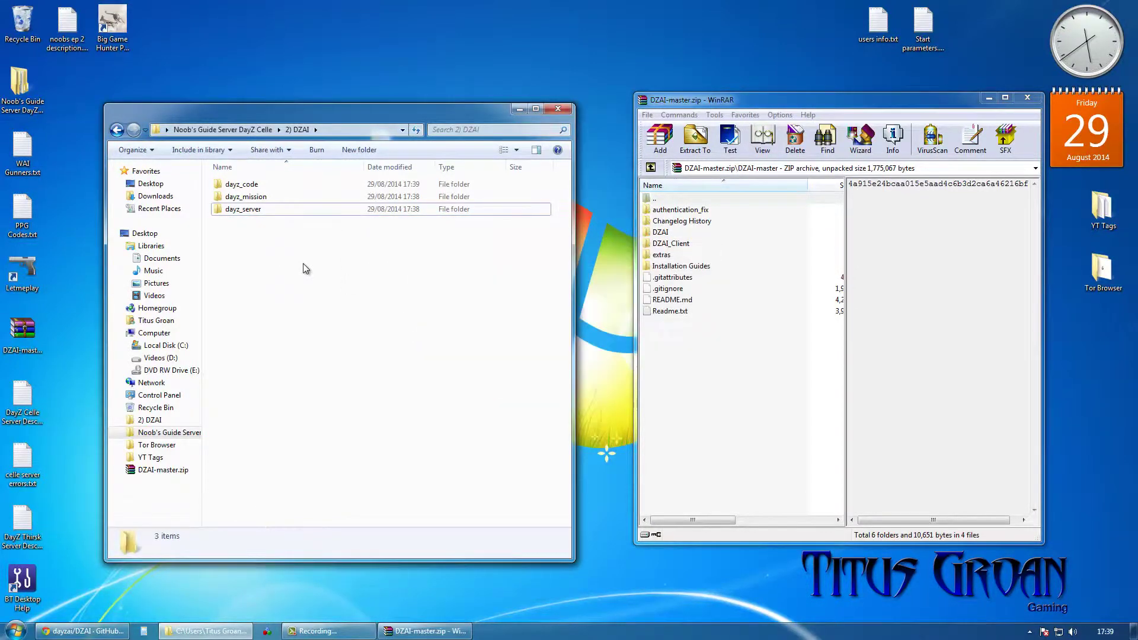
{"action": "left_click", "coordinate": [255, 184]}
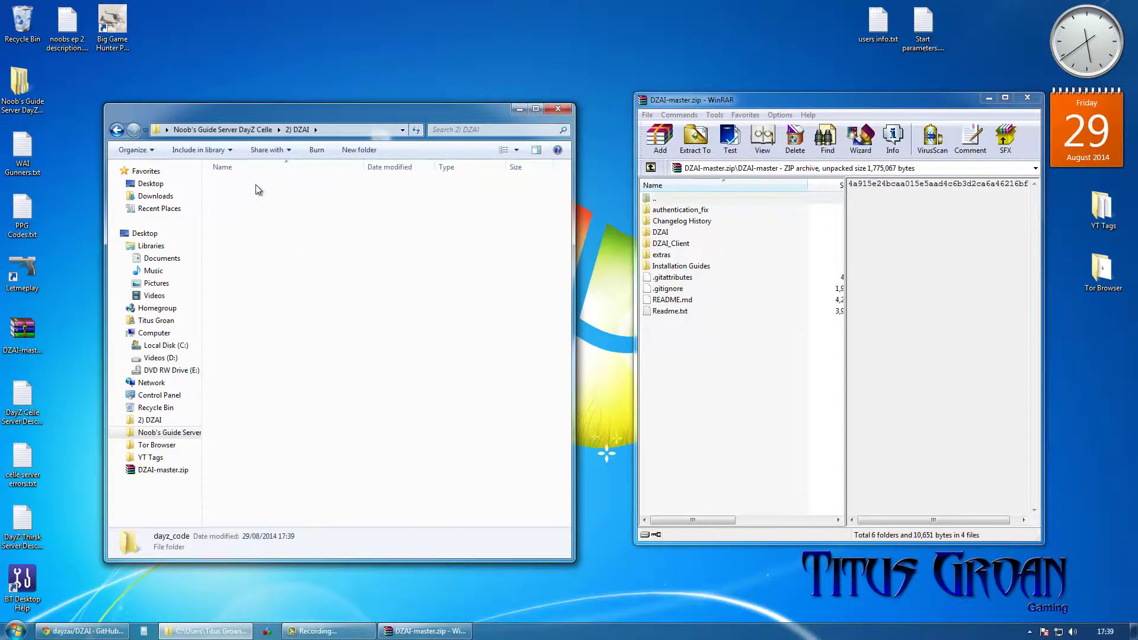
{"action": "left_click", "coordinate": [116, 131]}
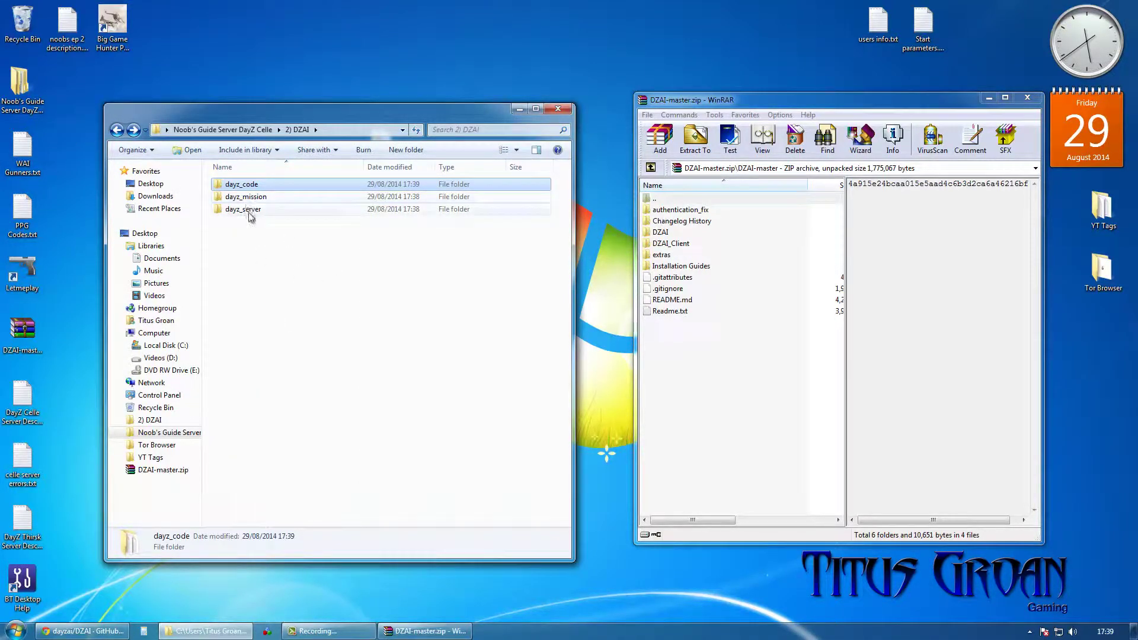
Open init.sqf from the dayz_mission folder and delete the whole "1st person lock in Air Vehicles" block
{"action": "mouse_move", "coordinate": [248, 210]}
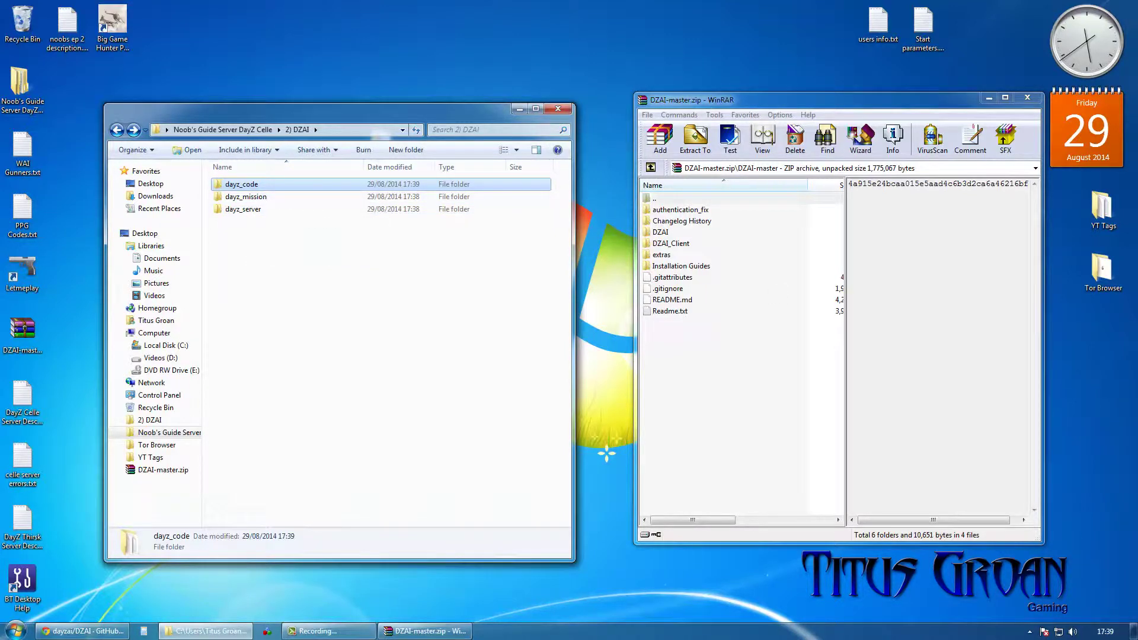
{"action": "double_click", "coordinate": [282, 197]}
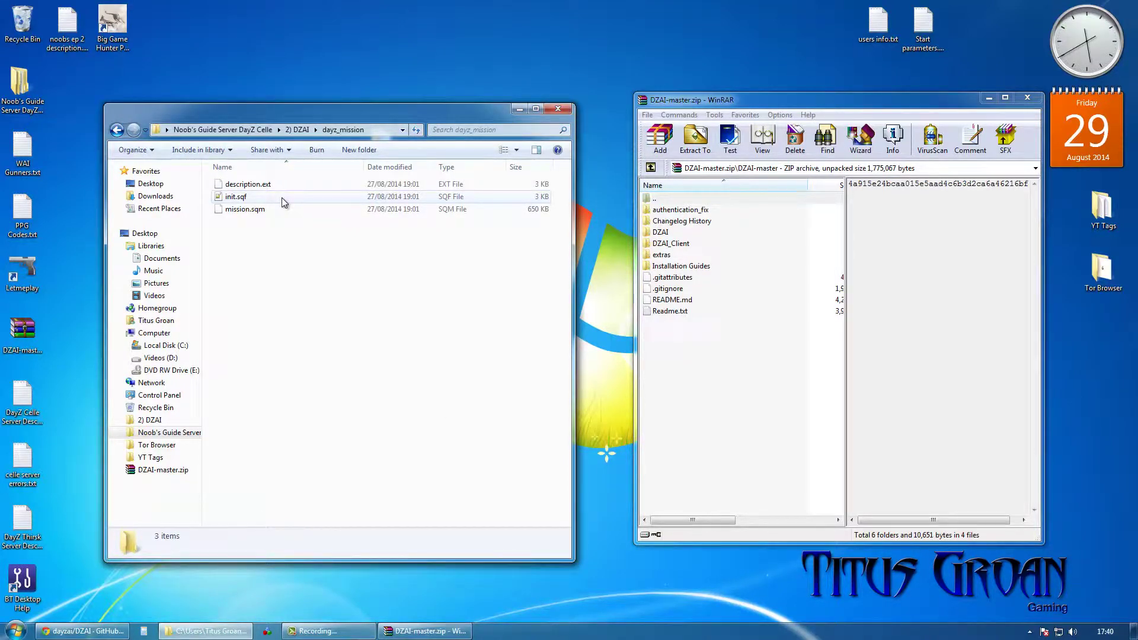
{"action": "double_click", "coordinate": [241, 198]}
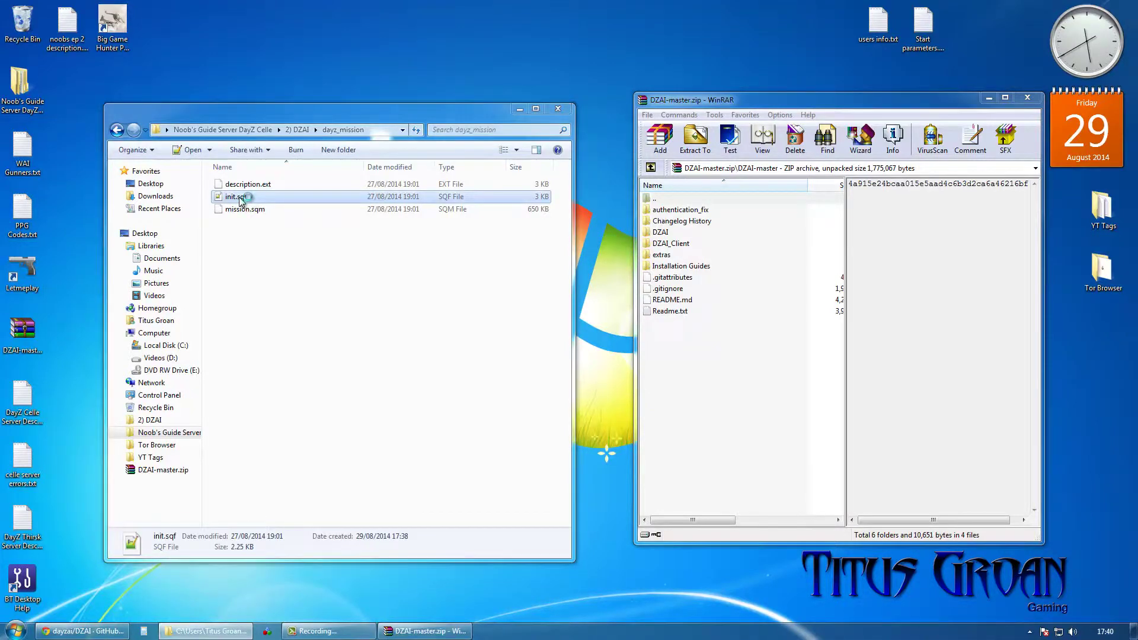
{"action": "scroll", "coordinate": [295, 350], "scroll_direction": "down", "scroll_amount": 4}
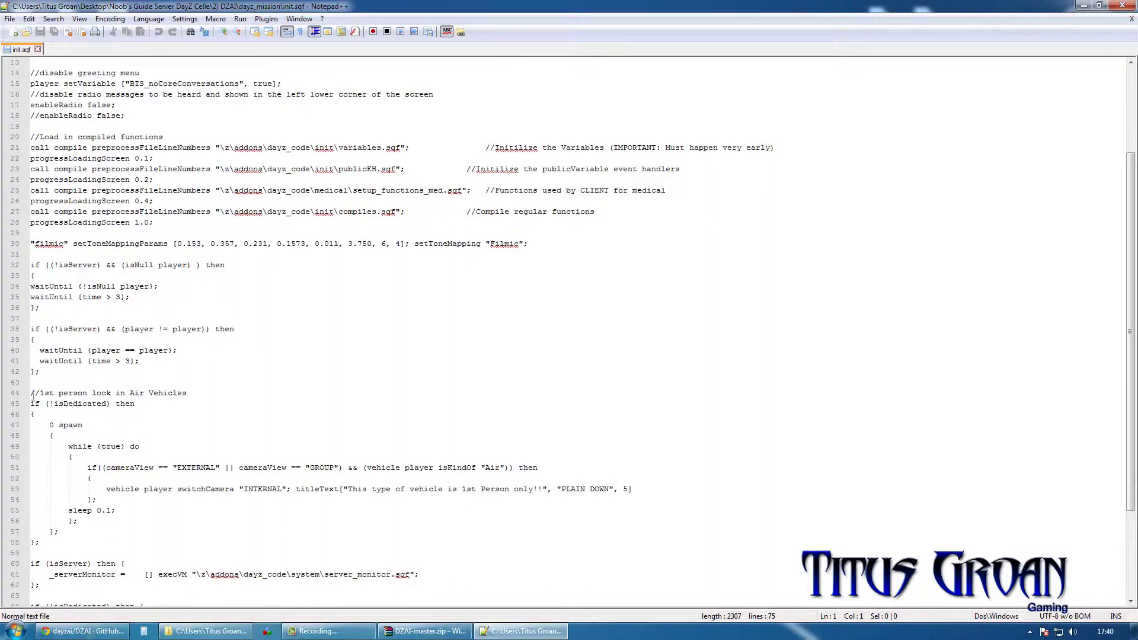
{"action": "left_click_drag", "start_coordinate": [32, 390], "coordinate": [96, 547]}
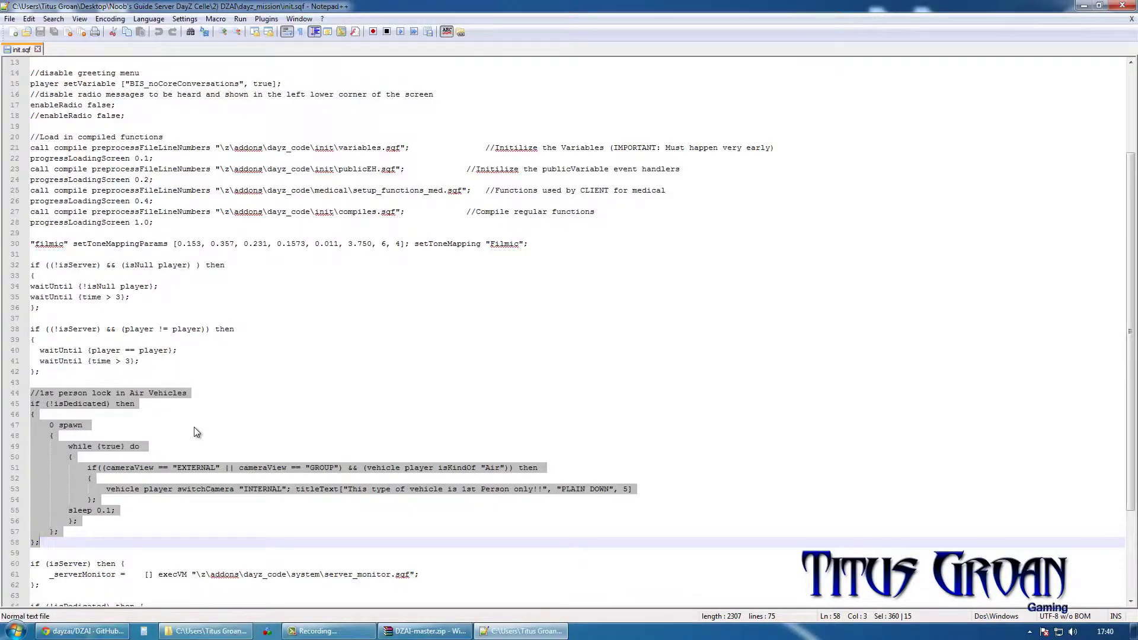
{"action": "key", "text": "Delete"}
{"action": "key", "text": "Delete"}
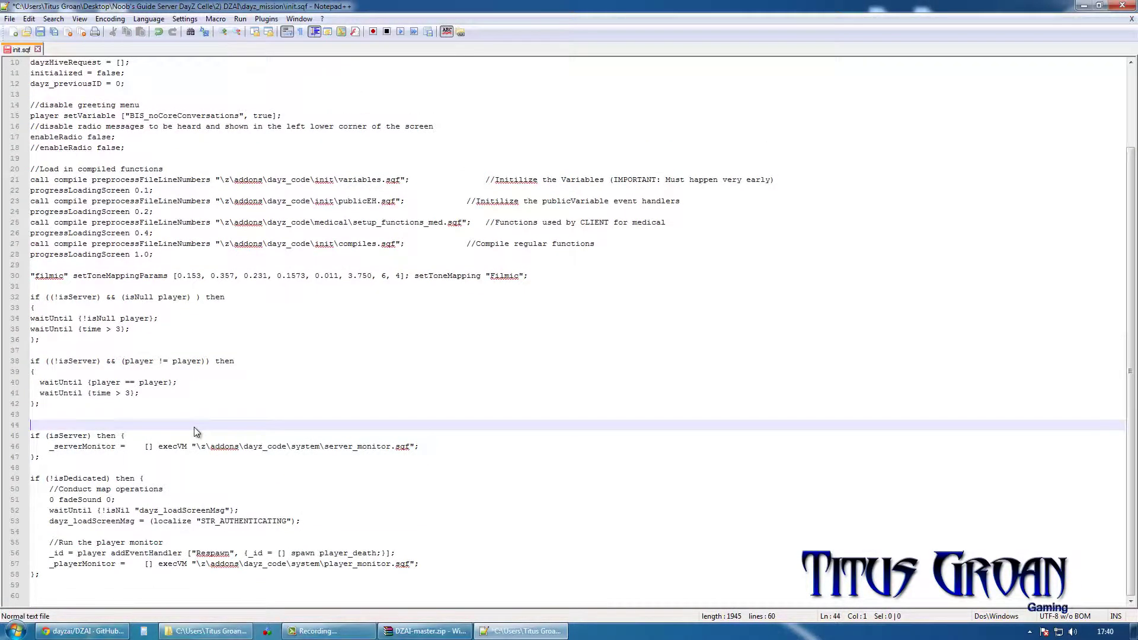
Save the edited init.sqf and close it together with the text editor
{"action": "key", "text": "ctrl+s"}
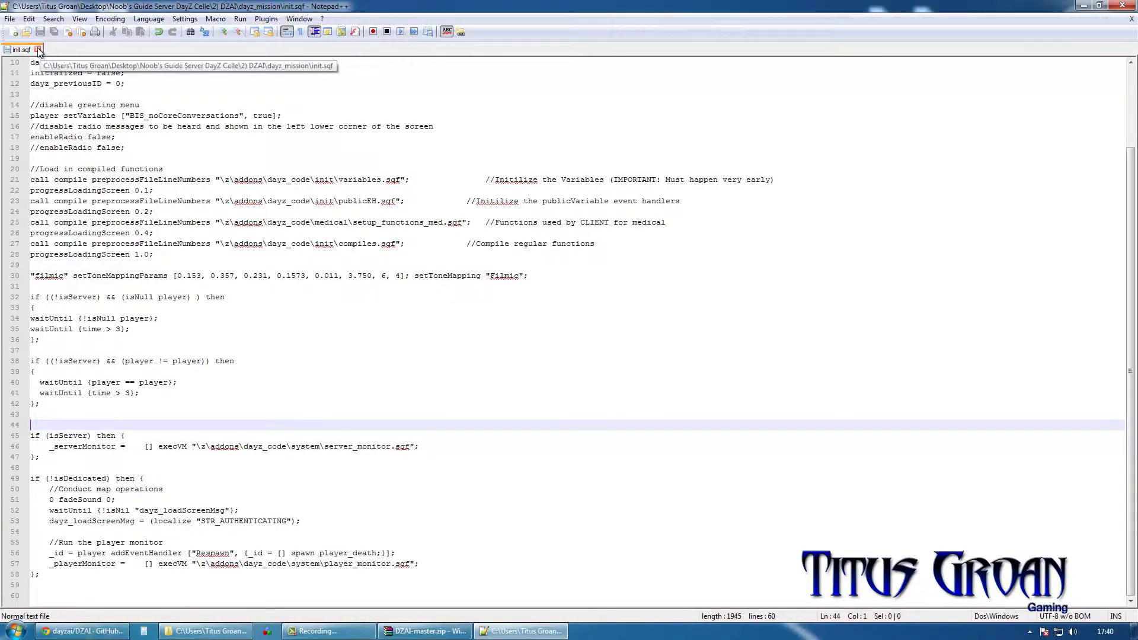
{"action": "left_click", "coordinate": [38, 50]}
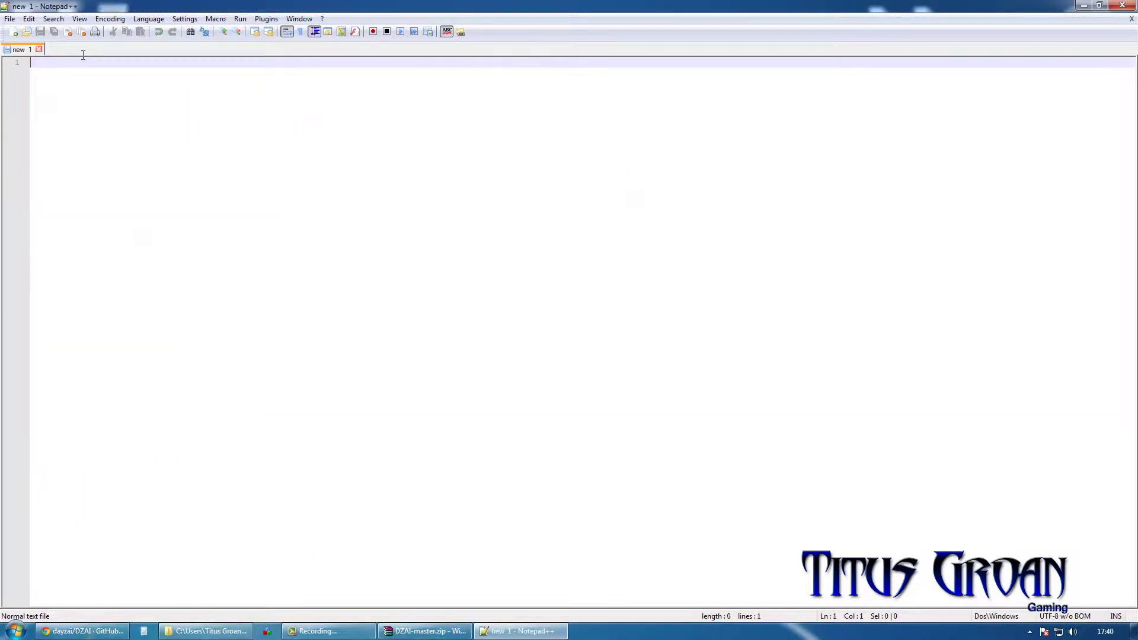
{"action": "left_click", "coordinate": [1122, 5]}
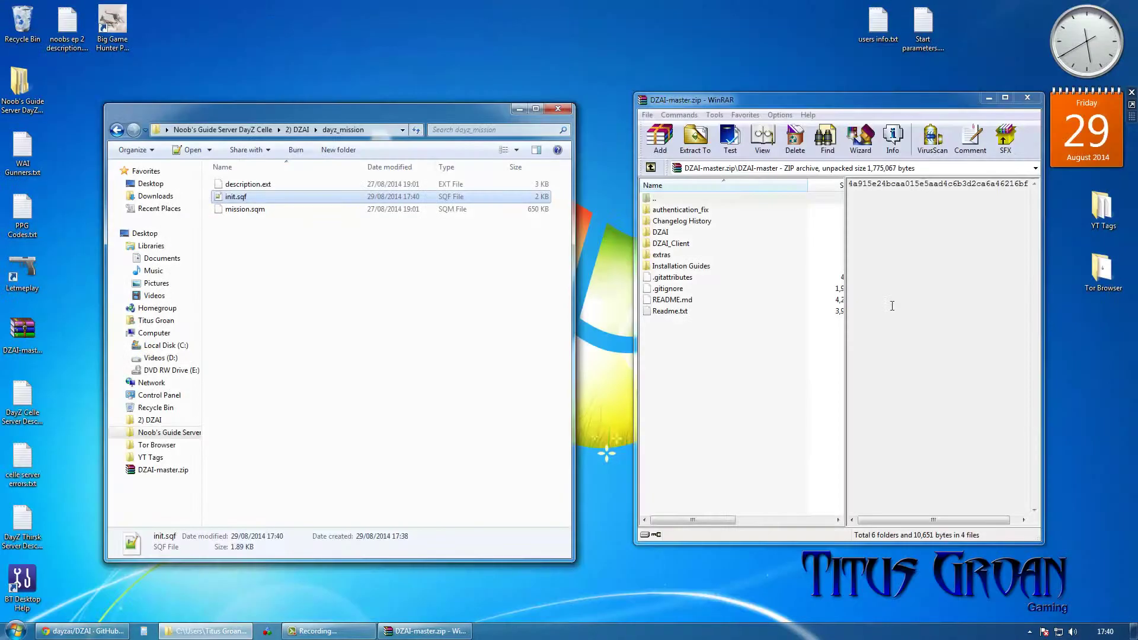
Extract the DZAI folder from DZAI-master.zip into the dayz_server folder, and close the archive
{"action": "left_click", "coordinate": [119, 130]}
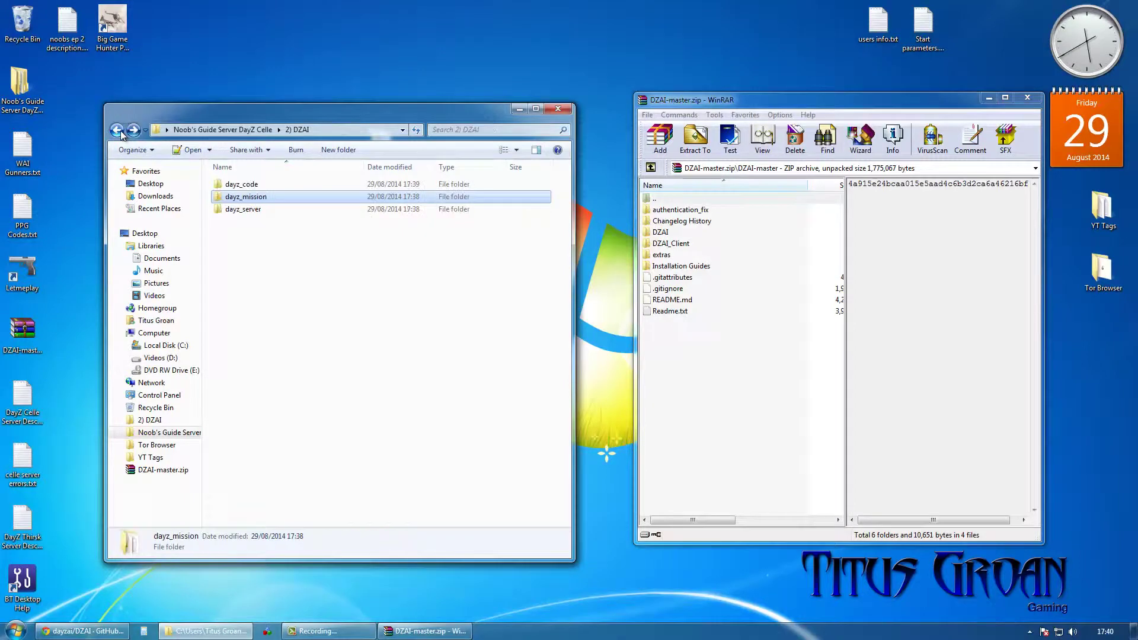
{"action": "double_click", "coordinate": [250, 210]}
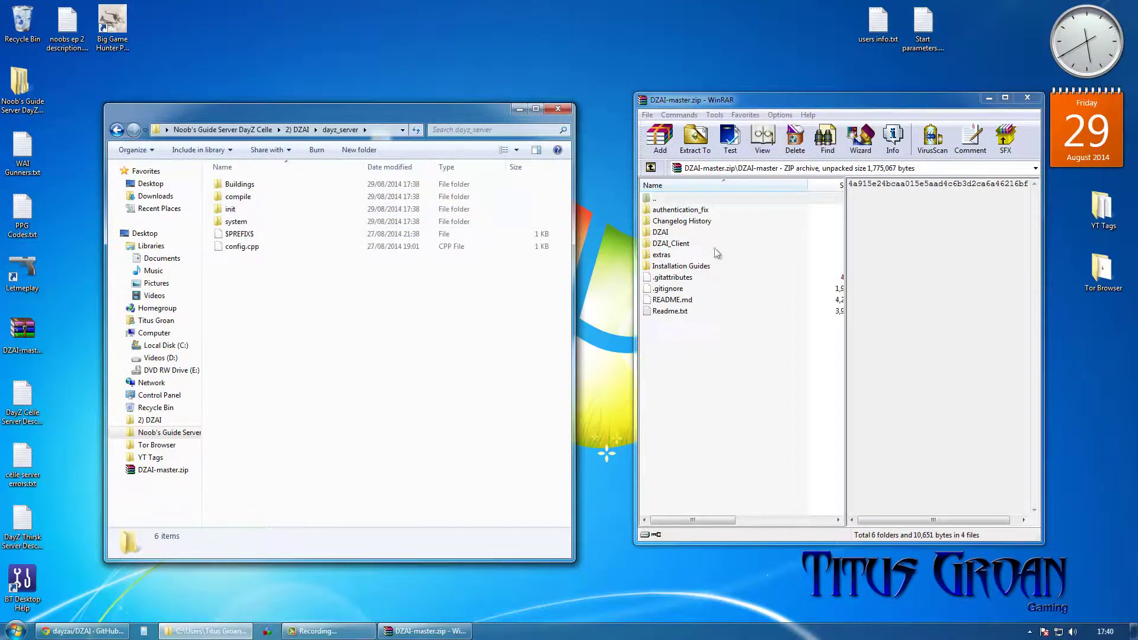
{"action": "left_click", "coordinate": [671, 235]}
{"action": "left_click_drag", "start_coordinate": [663, 234], "coordinate": [314, 329]}
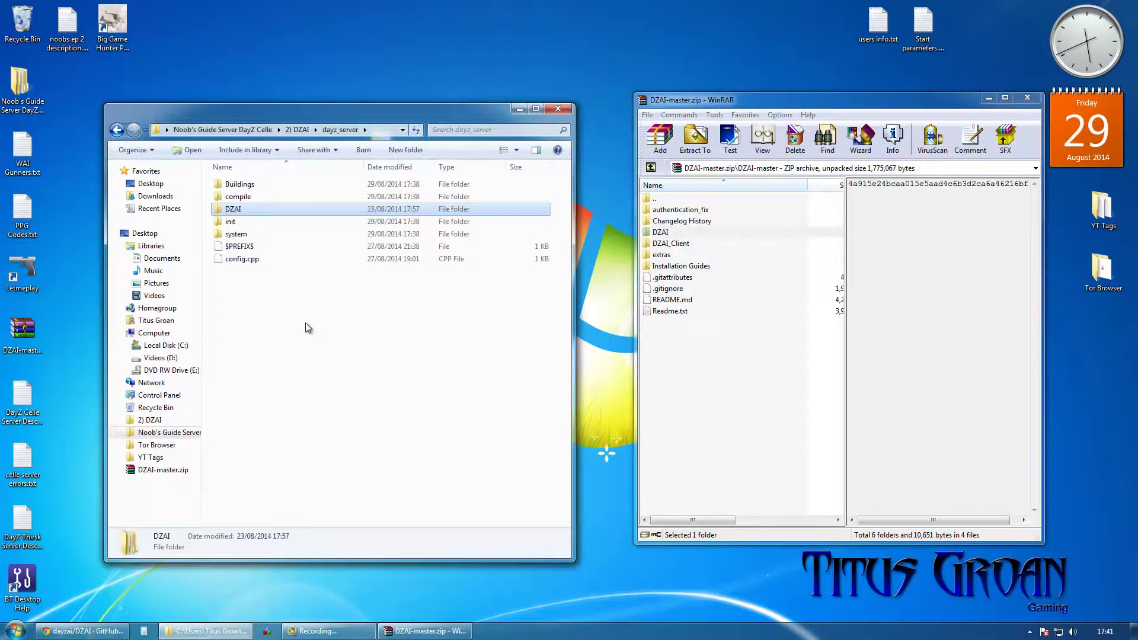
{"action": "left_click", "coordinate": [1027, 98]}
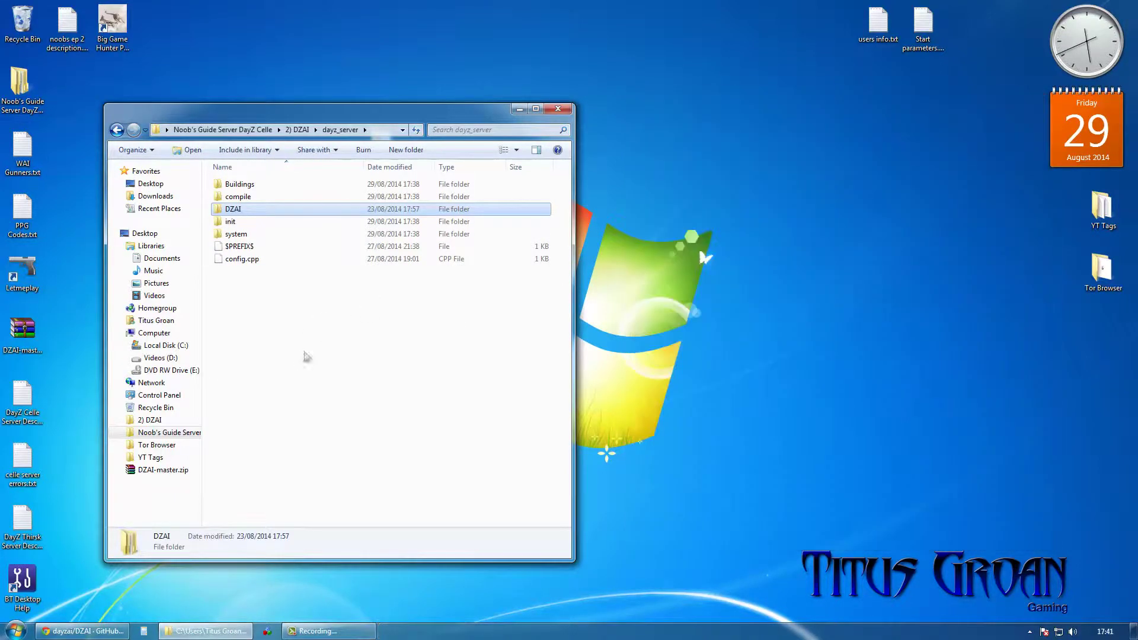
Open dzai_config.sqf from the DZAI\init folder inside dayz_server for editing
{"action": "double_click", "coordinate": [275, 211]}
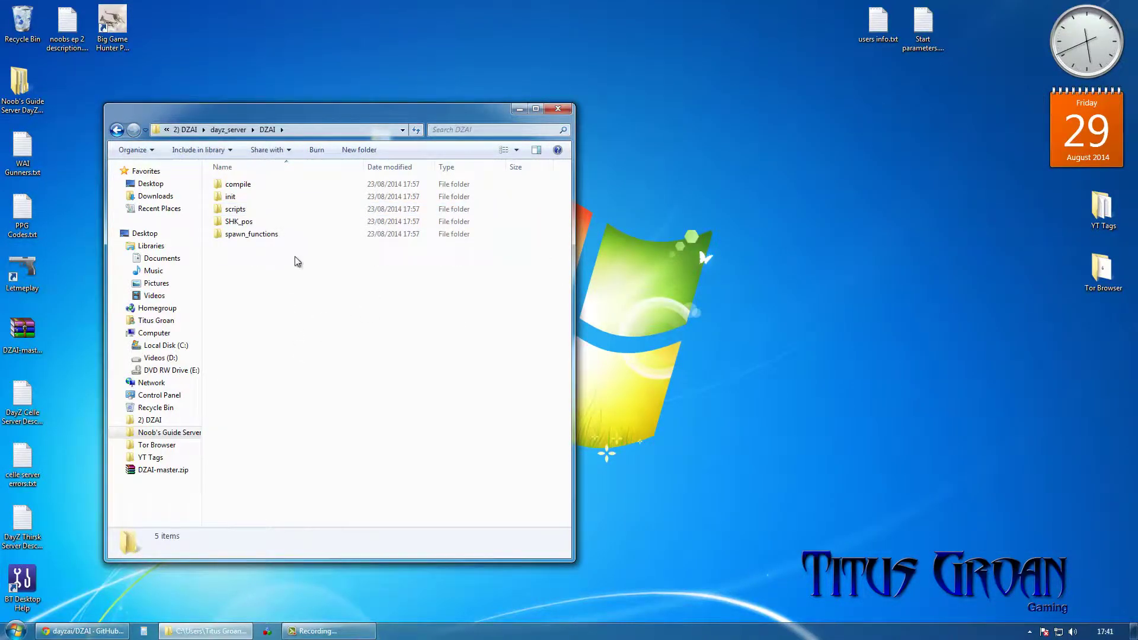
{"action": "double_click", "coordinate": [246, 199]}
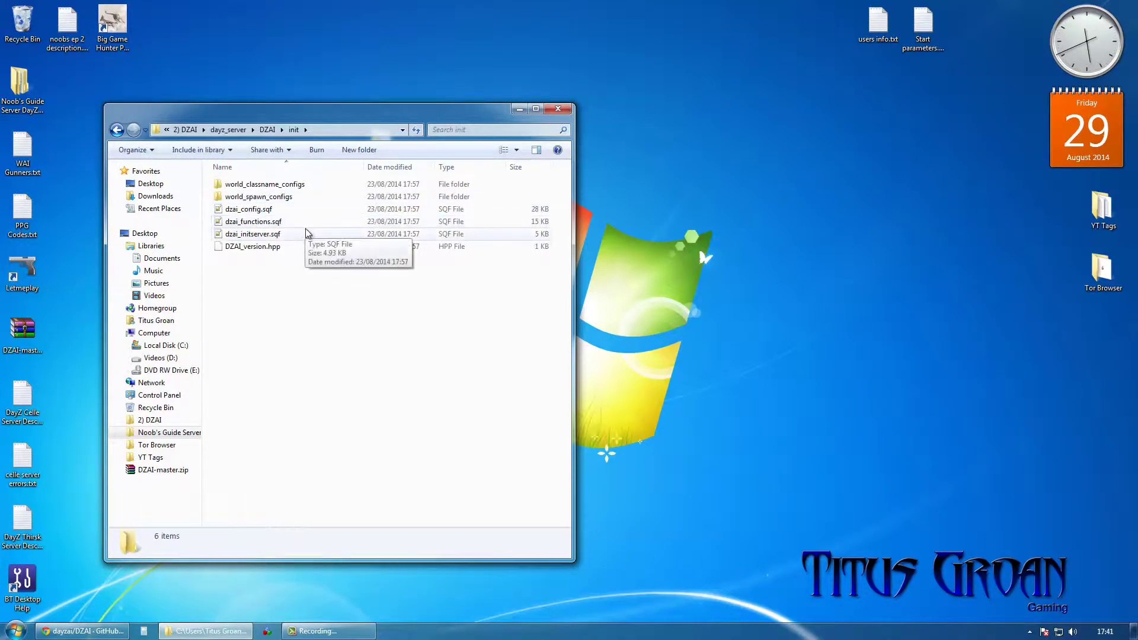
{"action": "double_click", "coordinate": [266, 212]}
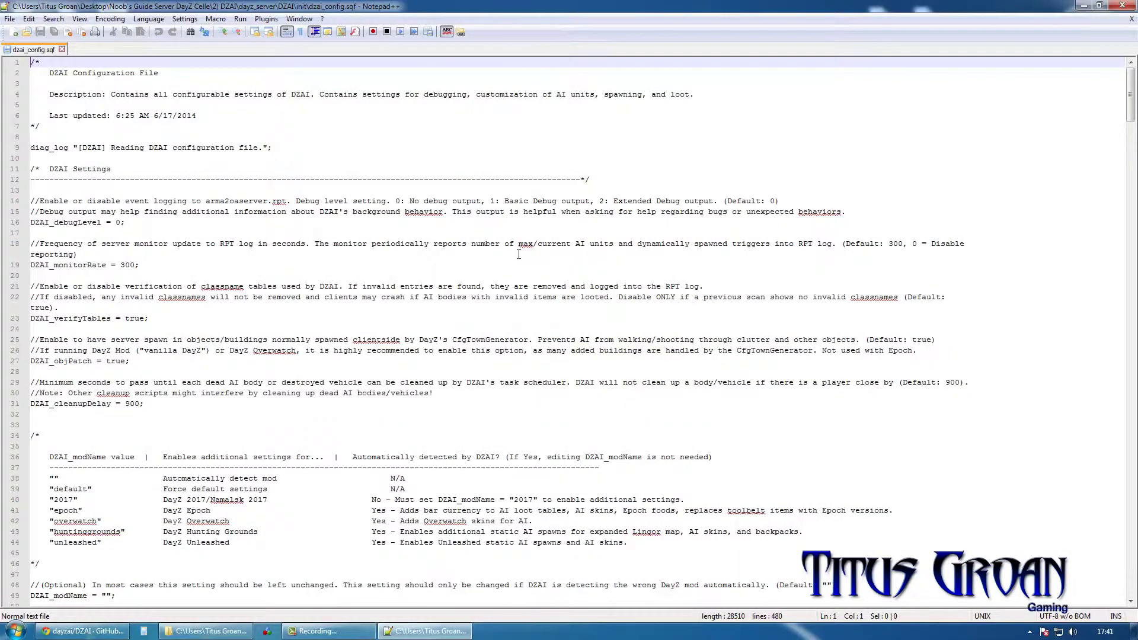
Set DZAI_zombieEnemy to true in the client-side addon settings of dzai_config.sqf
{"action": "scroll", "coordinate": [518, 269], "scroll_direction": "down", "scroll_amount": 8}
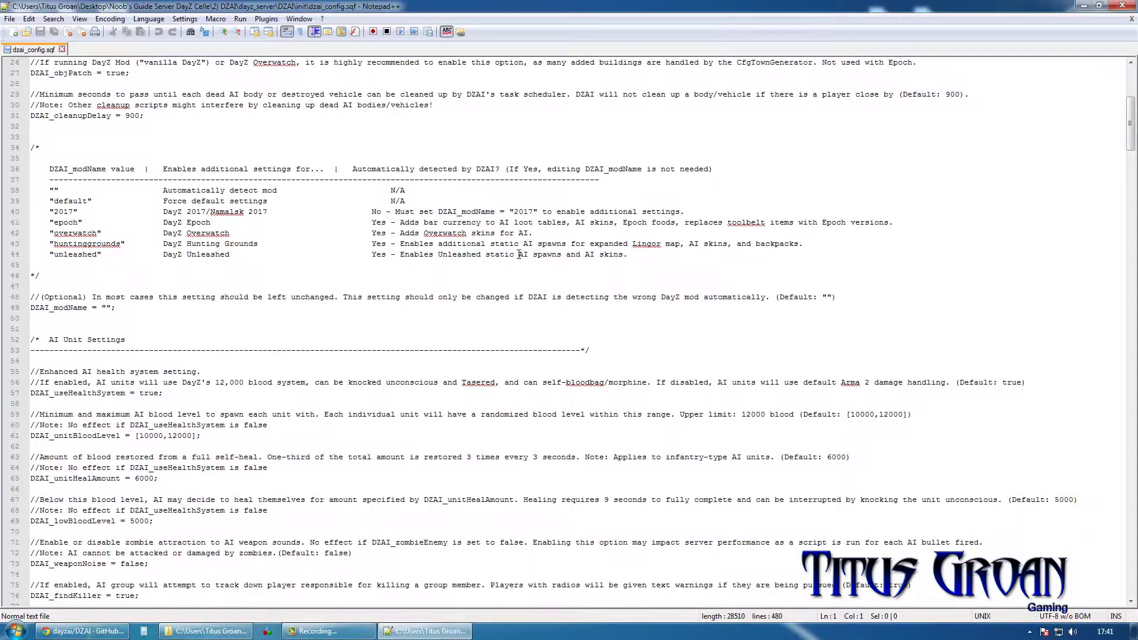
{"action": "scroll", "coordinate": [519, 255], "scroll_direction": "down", "scroll_amount": 3}
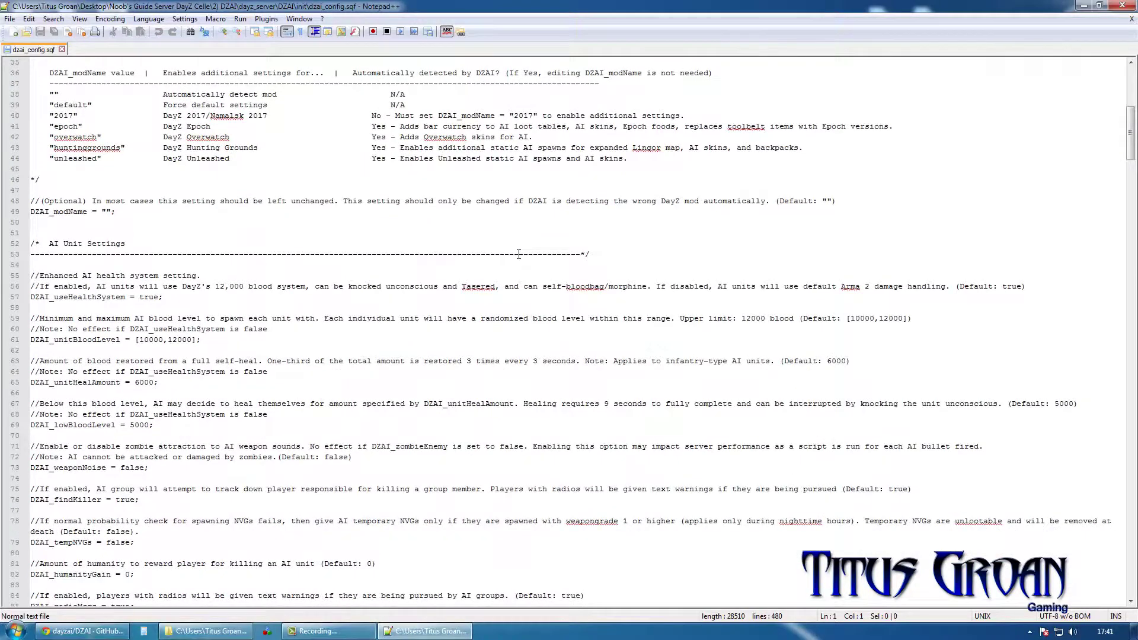
{"action": "scroll", "coordinate": [518, 254], "scroll_direction": "down", "scroll_amount": 2}
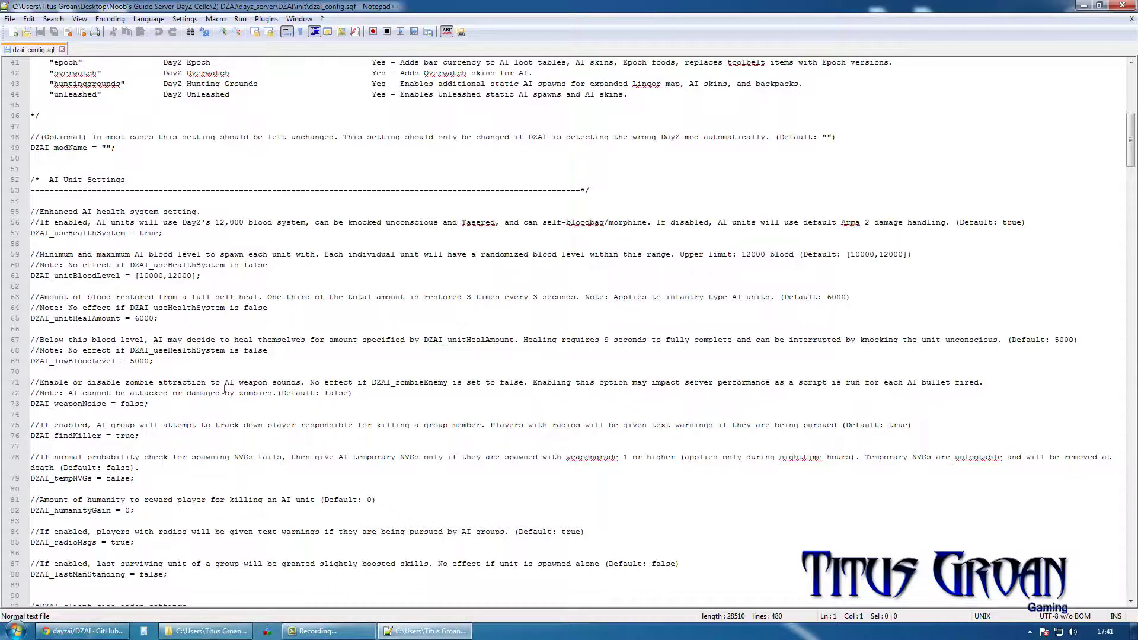
{"action": "scroll", "coordinate": [178, 382], "scroll_direction": "down", "scroll_amount": 8}
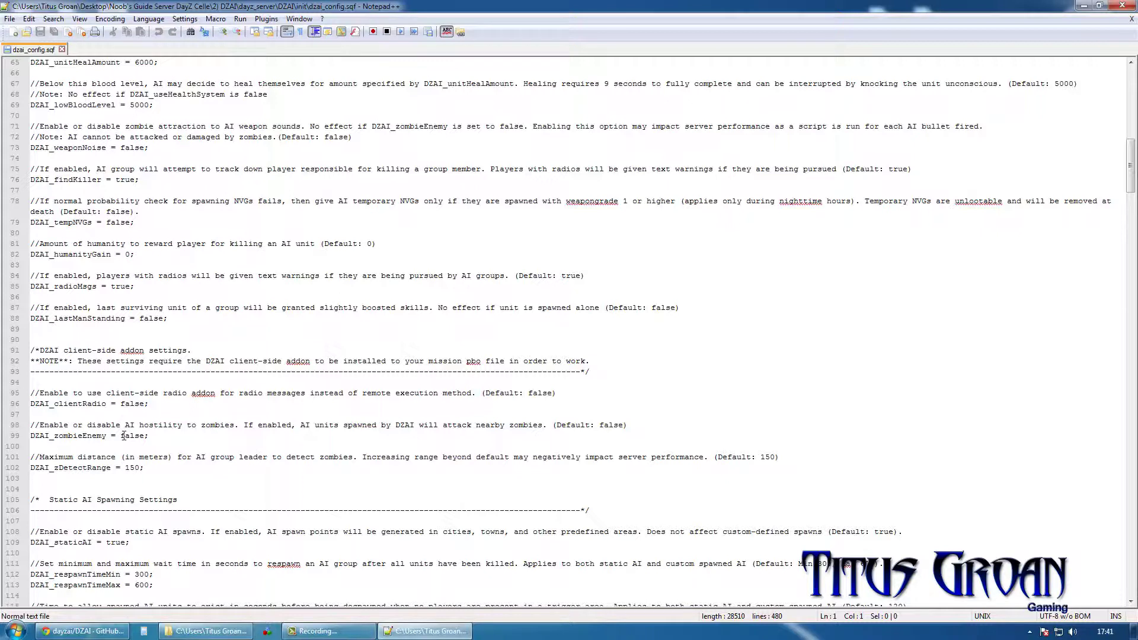
{"action": "left_click_drag", "start_coordinate": [121, 435], "coordinate": [146, 436]}
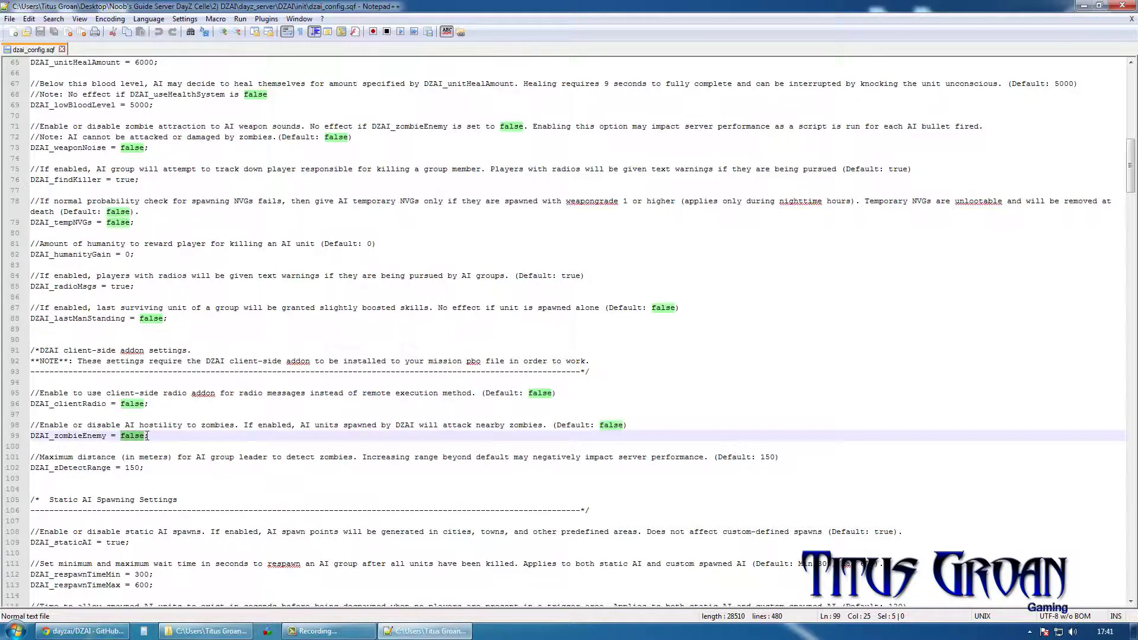
{"action": "type", "text": "true"}
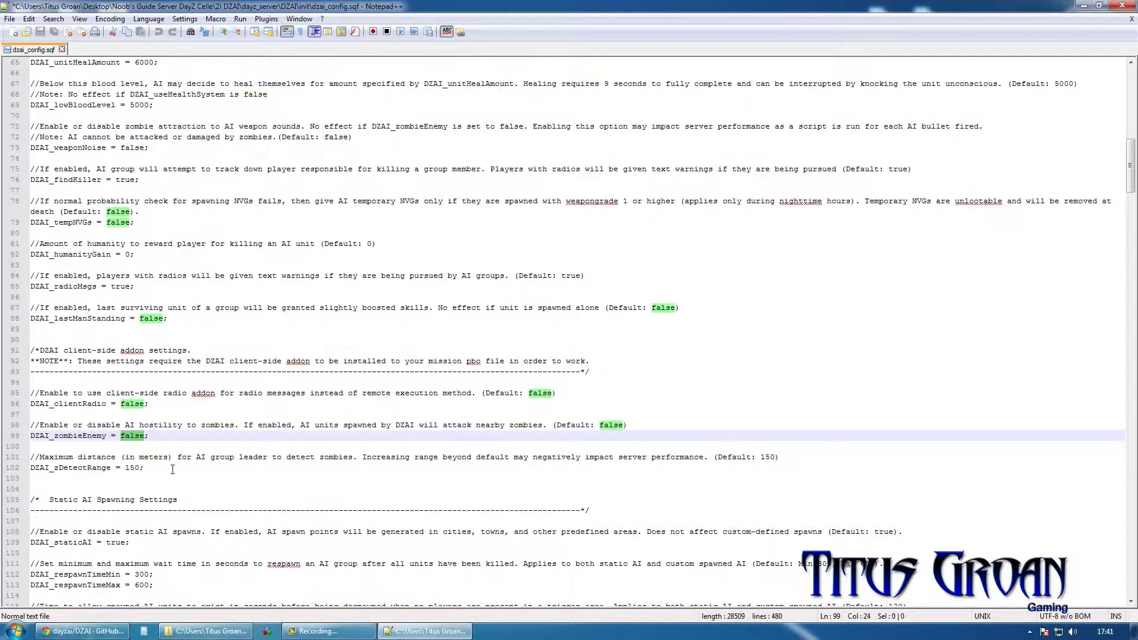
{"action": "type", "text": "e"}
{"action": "key", "text": "BackSpace"}
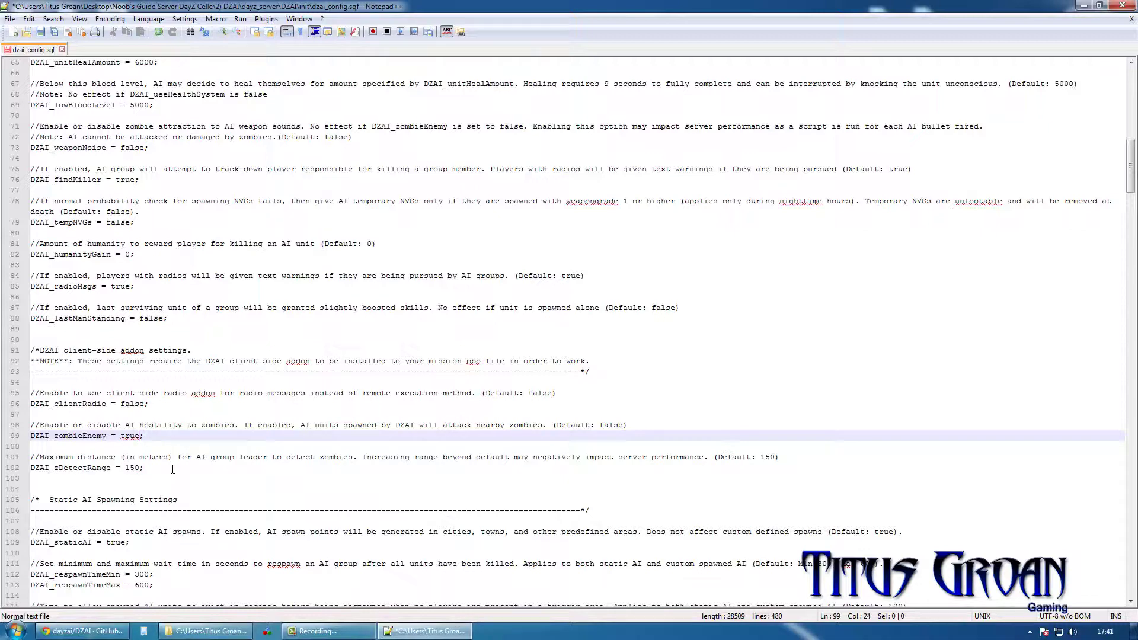
{"action": "left_click", "coordinate": [214, 442]}
Set DZAI_dynAISpawns to false in the Dynamic AI Spawning Settings and go to the DZAI_staticAI line
{"action": "scroll", "coordinate": [249, 434], "scroll_direction": "down", "scroll_amount": 3}
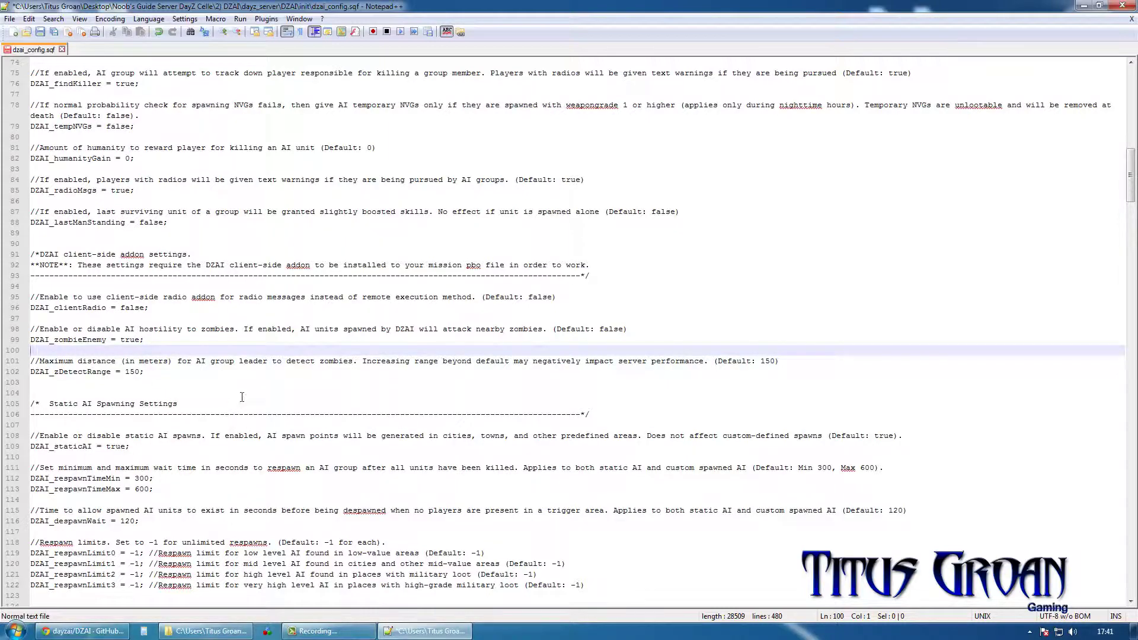
{"action": "scroll", "coordinate": [242, 396], "scroll_direction": "down", "scroll_amount": 8}
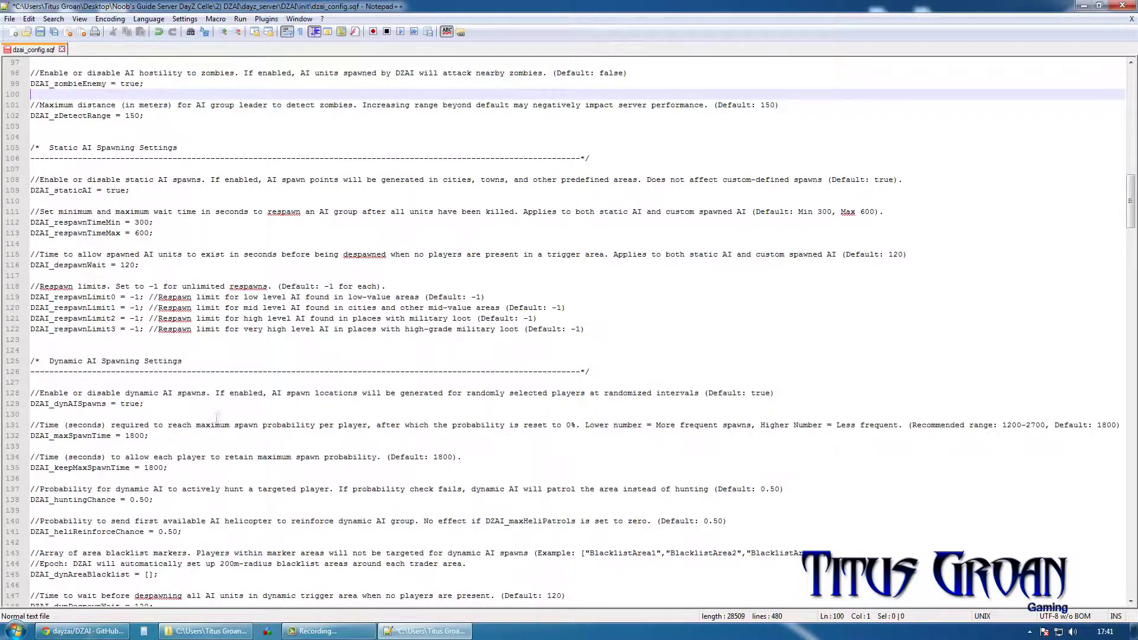
{"action": "left_click_drag", "start_coordinate": [141, 404], "coordinate": [124, 405]}
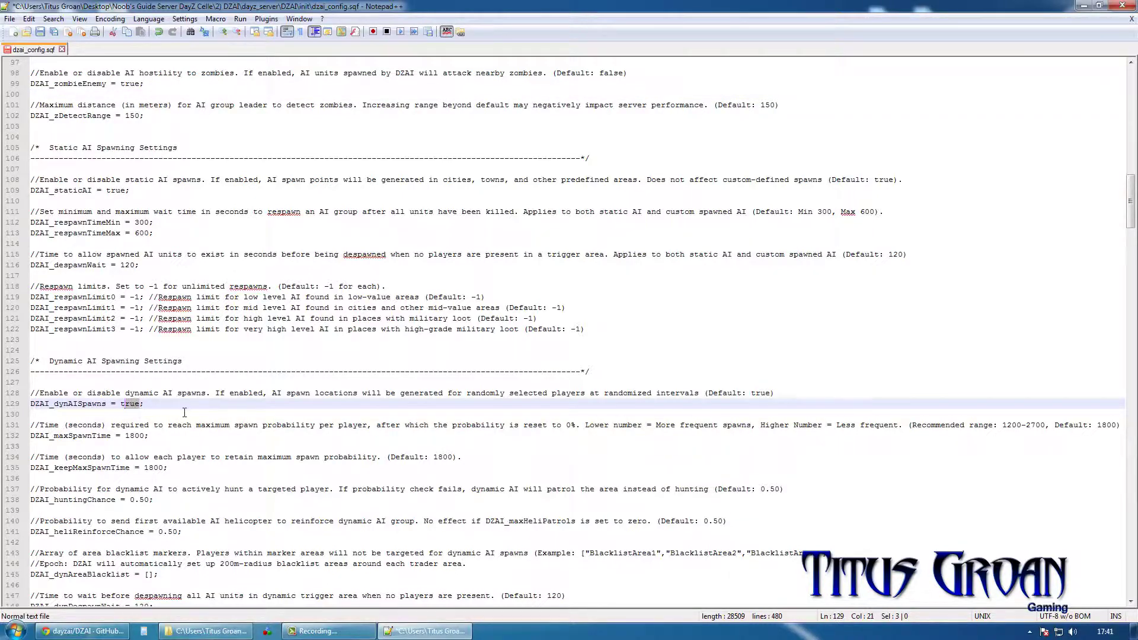
{"action": "key", "text": "BackSpace"}
{"action": "key", "text": "BackSpace"}
{"action": "type", "text": "f"}
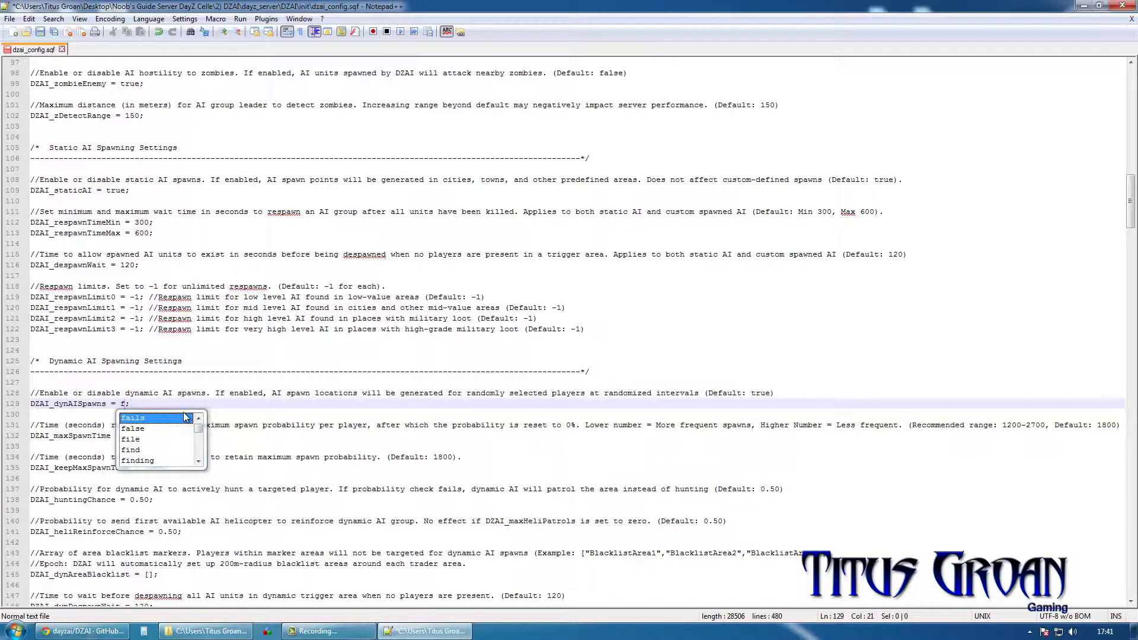
{"action": "type", "text": "alse"}
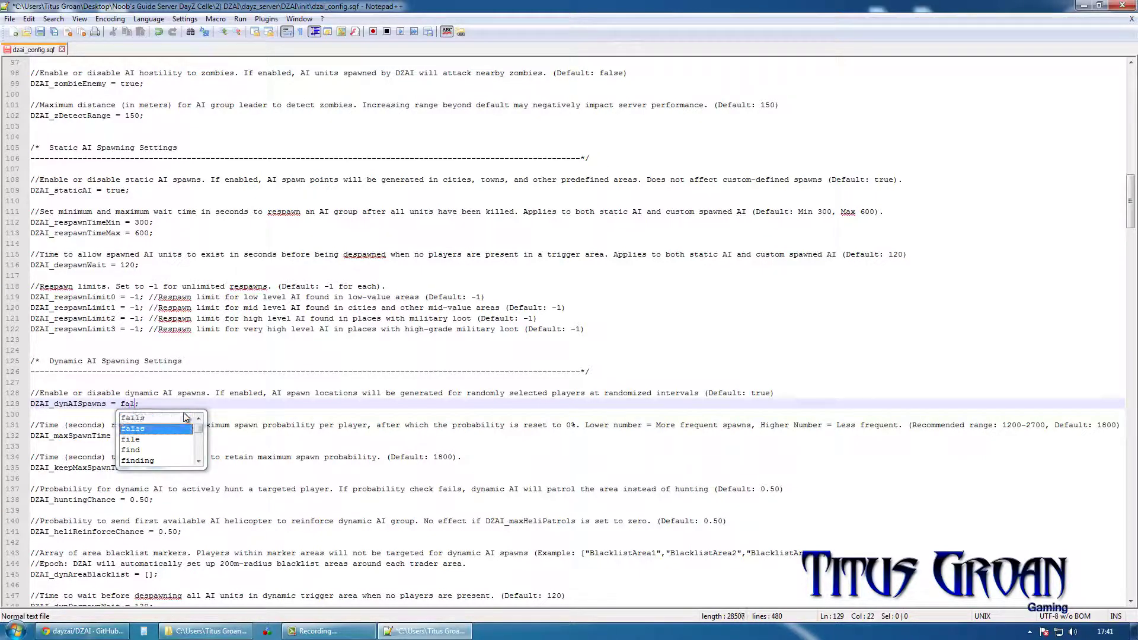
{"action": "key", "text": "End"}
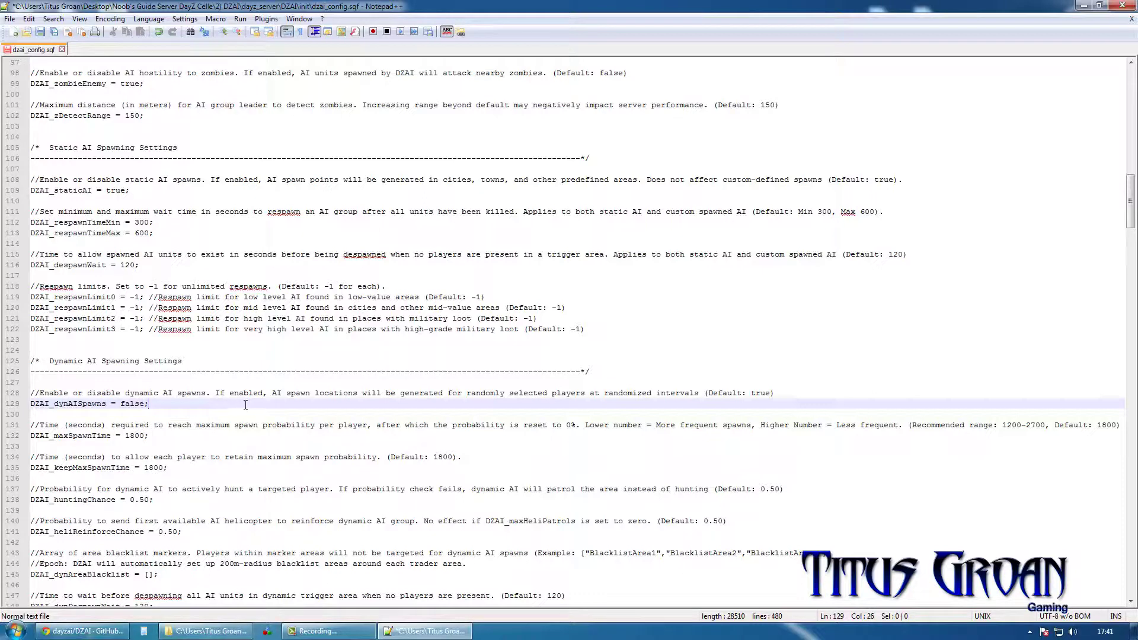
{"action": "left_click", "coordinate": [222, 189]}
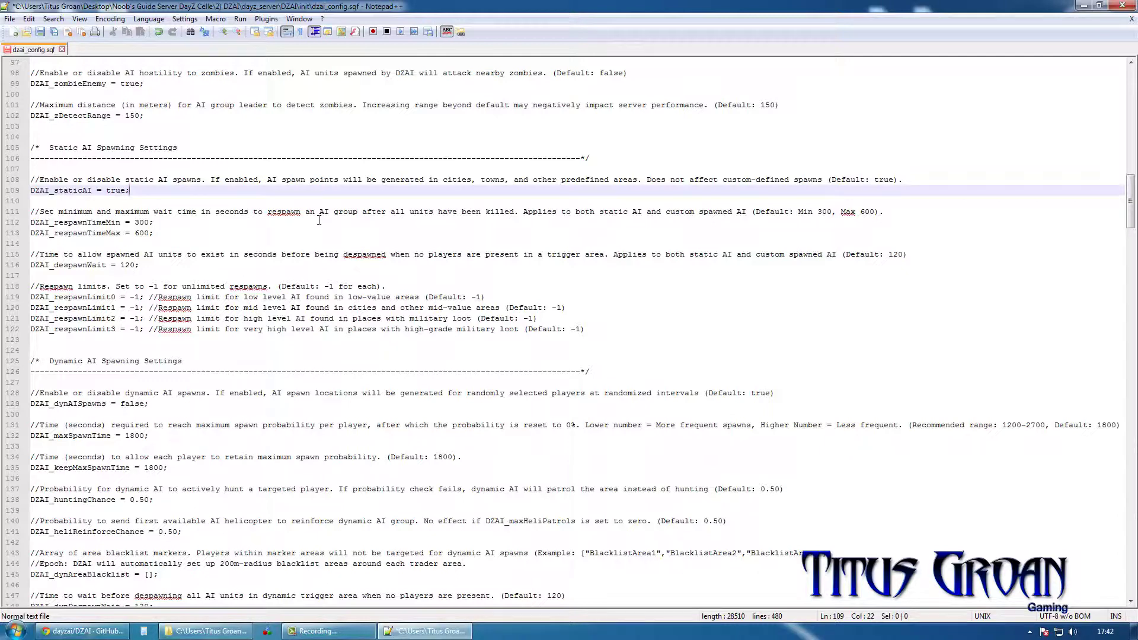
{"action": "left_click", "coordinate": [169, 169]}
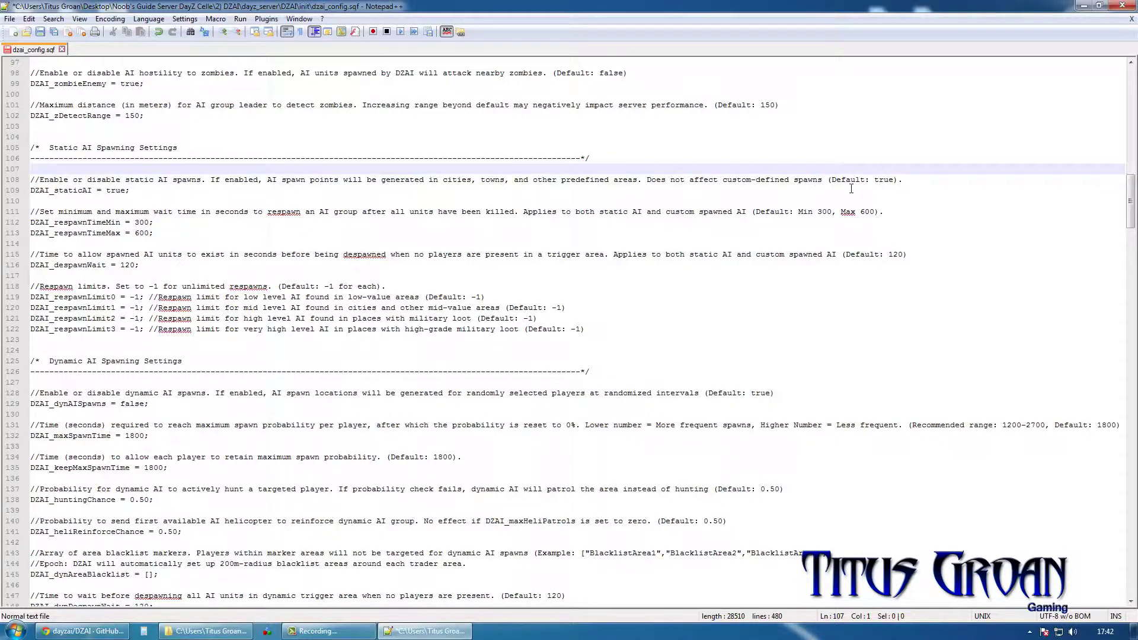
{"action": "left_click", "coordinate": [821, 188]}
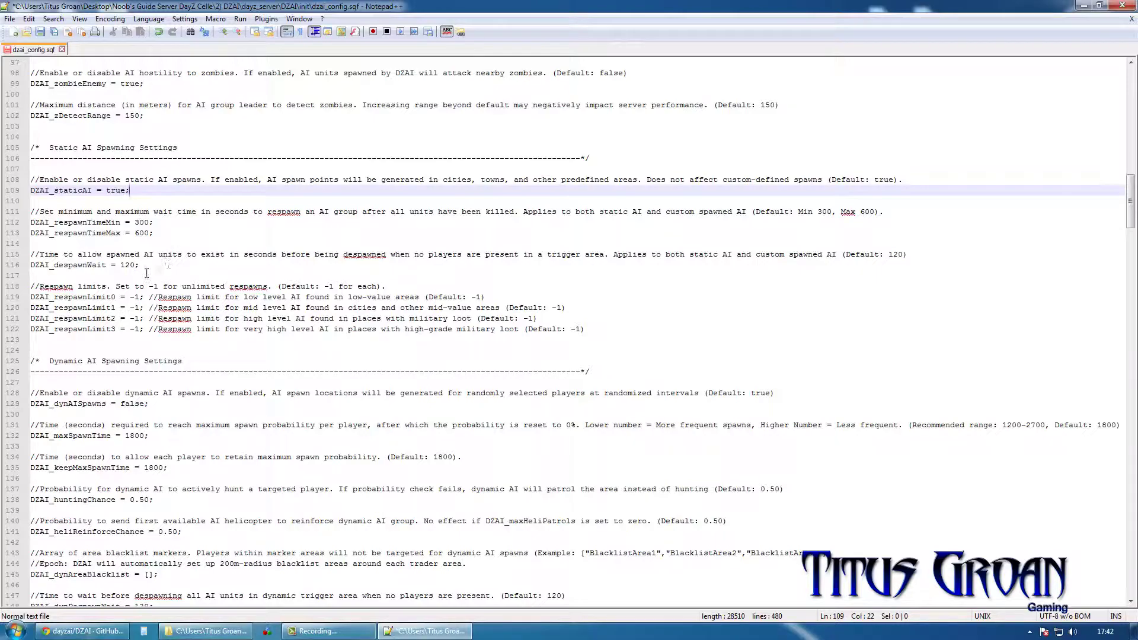
Set DZAI_maxHeliPatrols to 1 in the AI Air vehicle patrol settings of dzai_config.sqf
{"action": "scroll", "coordinate": [371, 258], "scroll_direction": "down", "scroll_amount": 10}
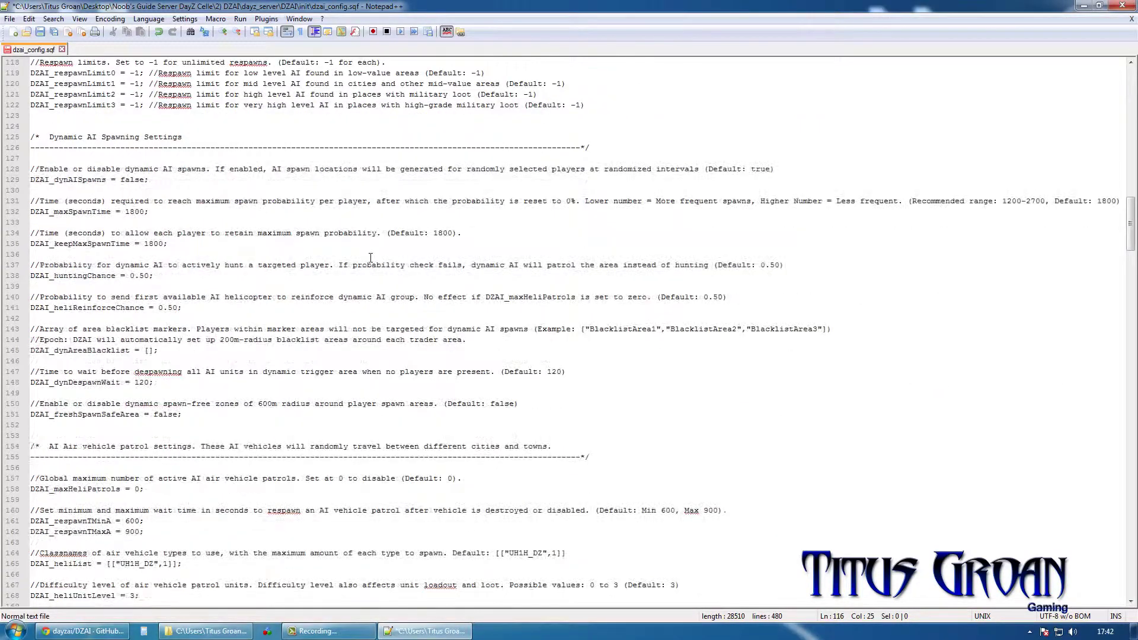
{"action": "scroll", "coordinate": [371, 257], "scroll_direction": "down", "scroll_amount": 1}
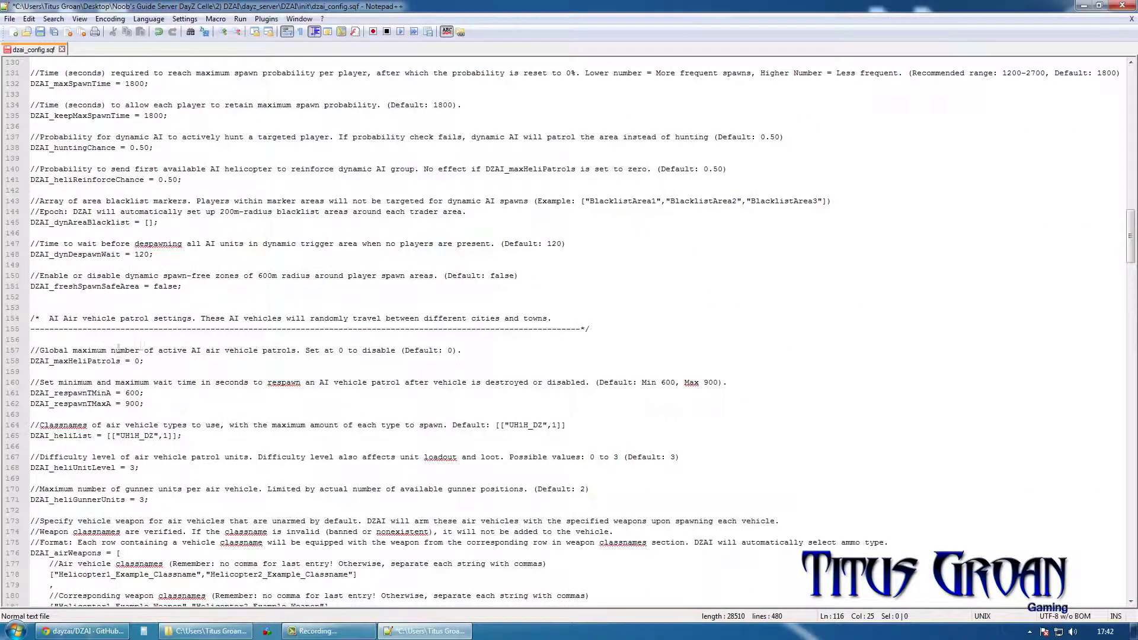
{"action": "left_click_drag", "start_coordinate": [142, 361], "coordinate": [135, 360]}
{"action": "double_click", "coordinate": [137, 361]}
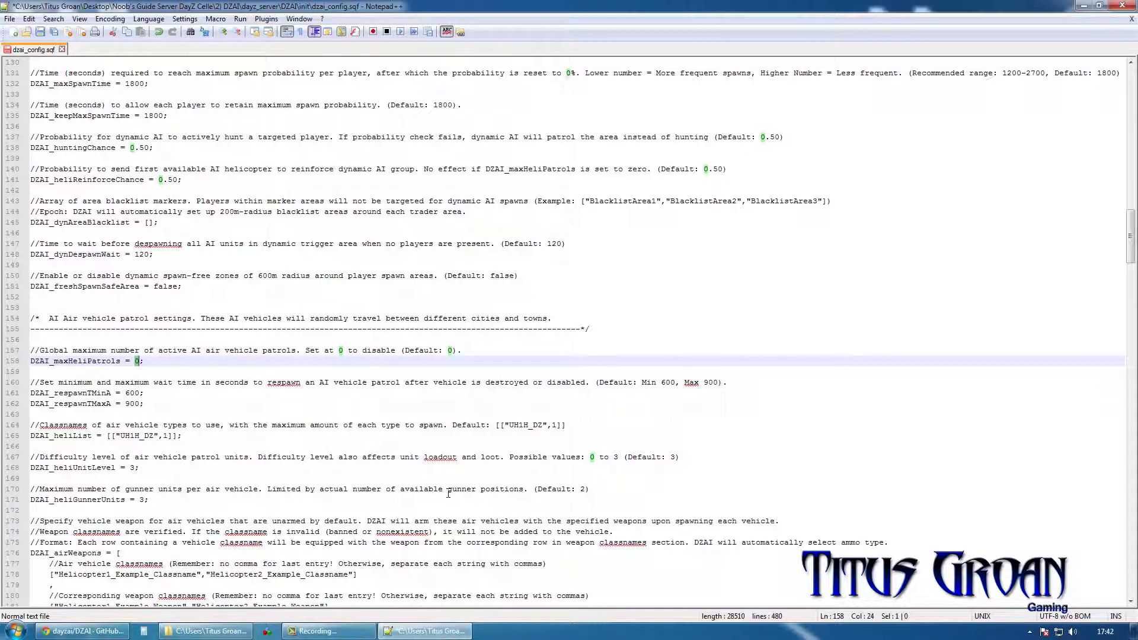
{"action": "type", "text": "1"}
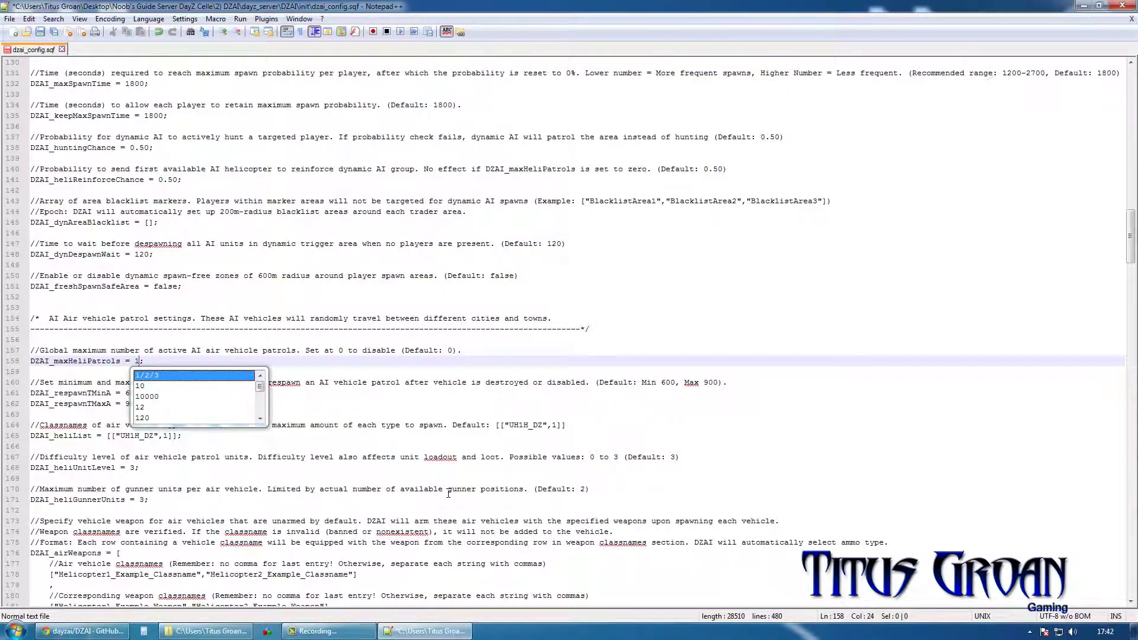
{"action": "left_click", "coordinate": [385, 410]}
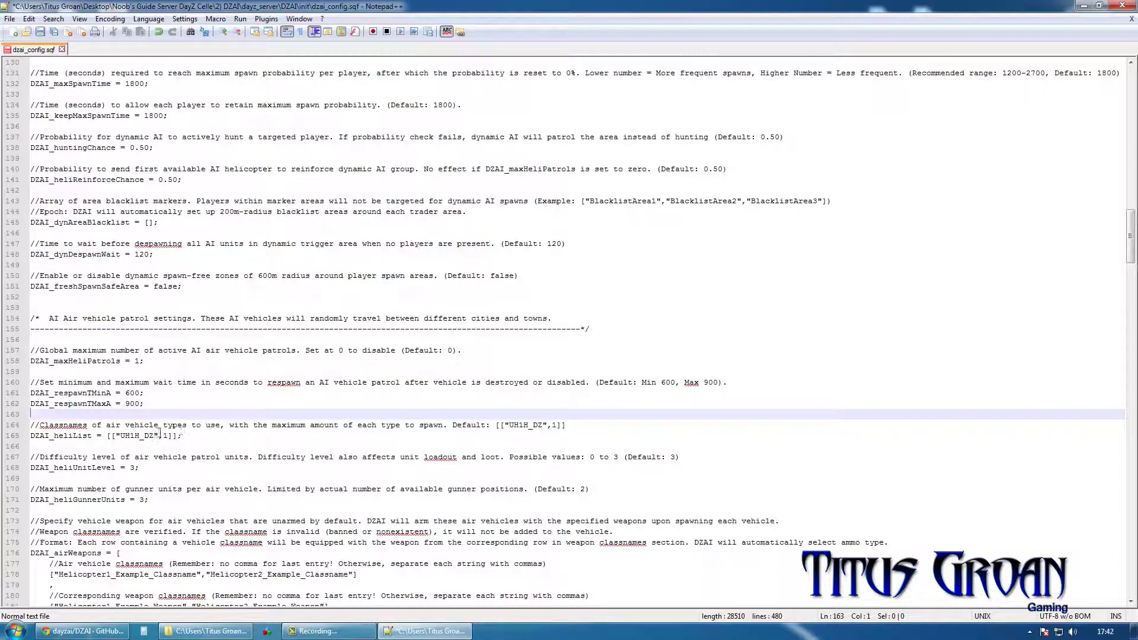
Set the maximum amount of UH1H_DZ in DZAI_heliList to 2 and DZAI_maxHeliPatrols to 2
{"action": "left_click_drag", "start_coordinate": [164, 436], "coordinate": [170, 440]}
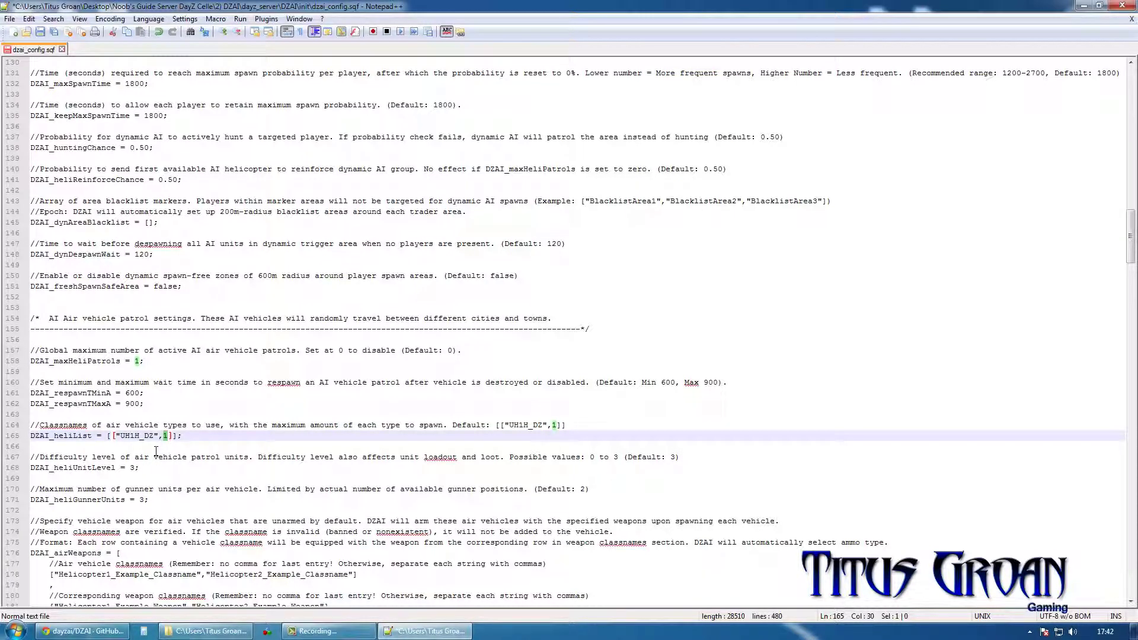
{"action": "type", "text": "2"}
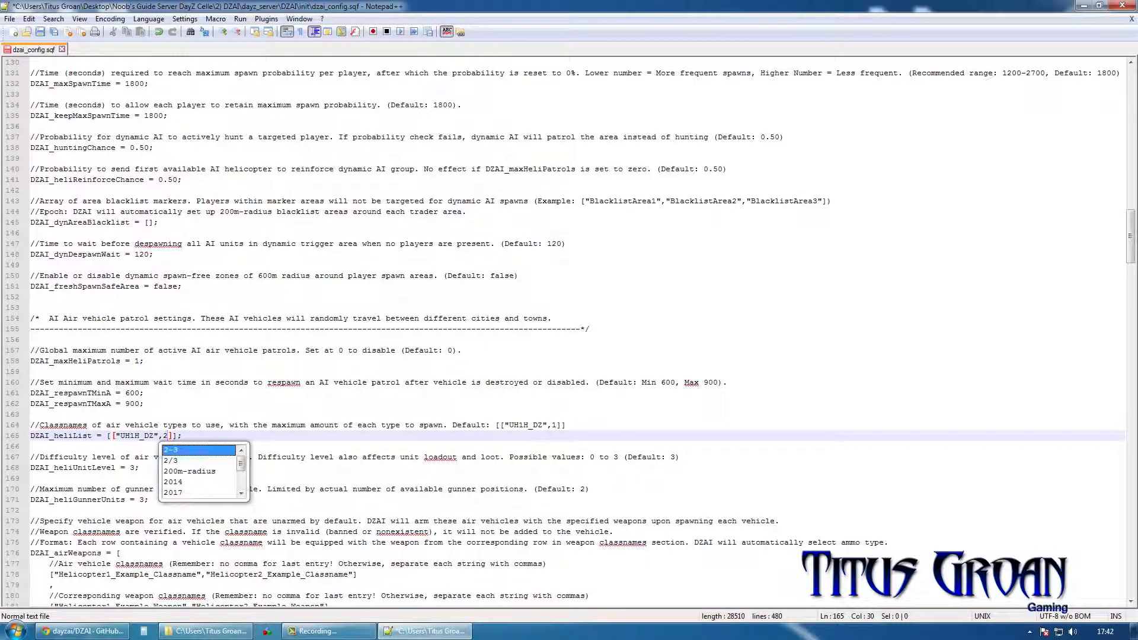
{"action": "left_click", "coordinate": [137, 360]}
{"action": "double_click", "coordinate": [137, 361]}
{"action": "type", "text": "2"}
{"action": "left_click", "coordinate": [343, 399]}
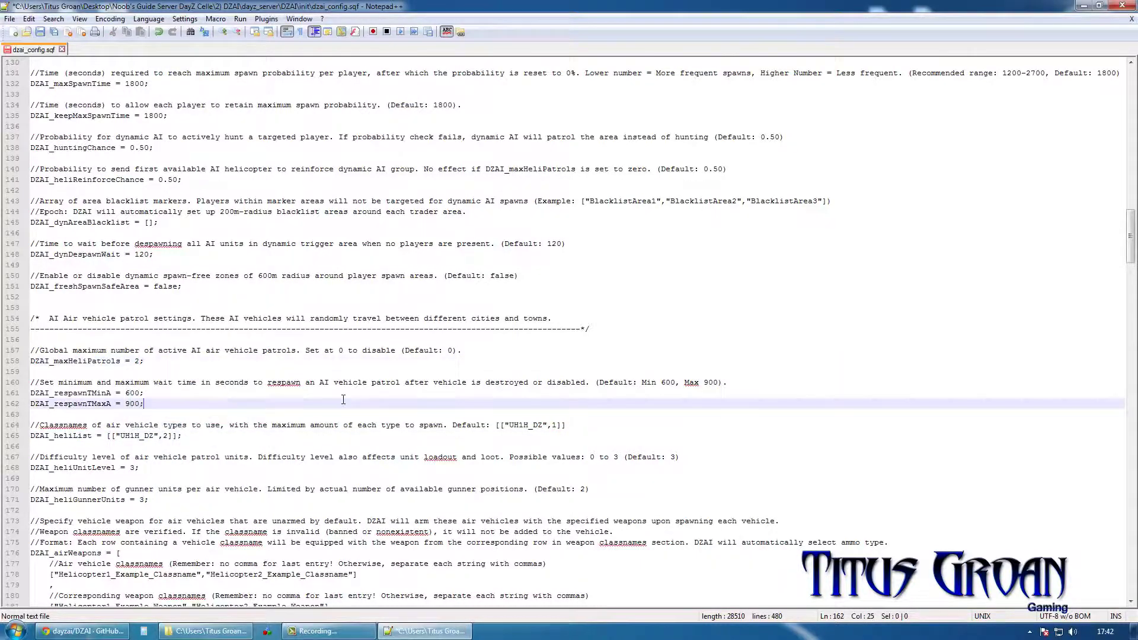
In the AI Land vehicle patrol settings, set DZAI_maxLandPatrols to 8 and the UAZ_Unarmed_TK_EP1 amount in DZAI_vehList to 8
{"action": "scroll", "coordinate": [425, 392], "scroll_direction": "down", "scroll_amount": 9}
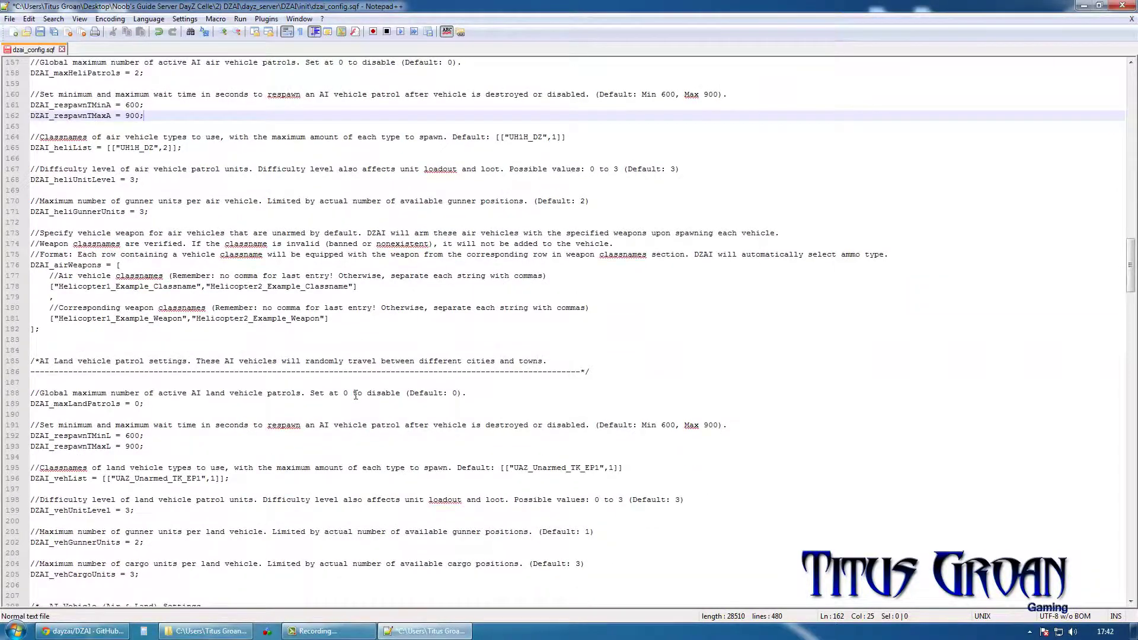
{"action": "scroll", "coordinate": [355, 395], "scroll_direction": "down", "scroll_amount": 1}
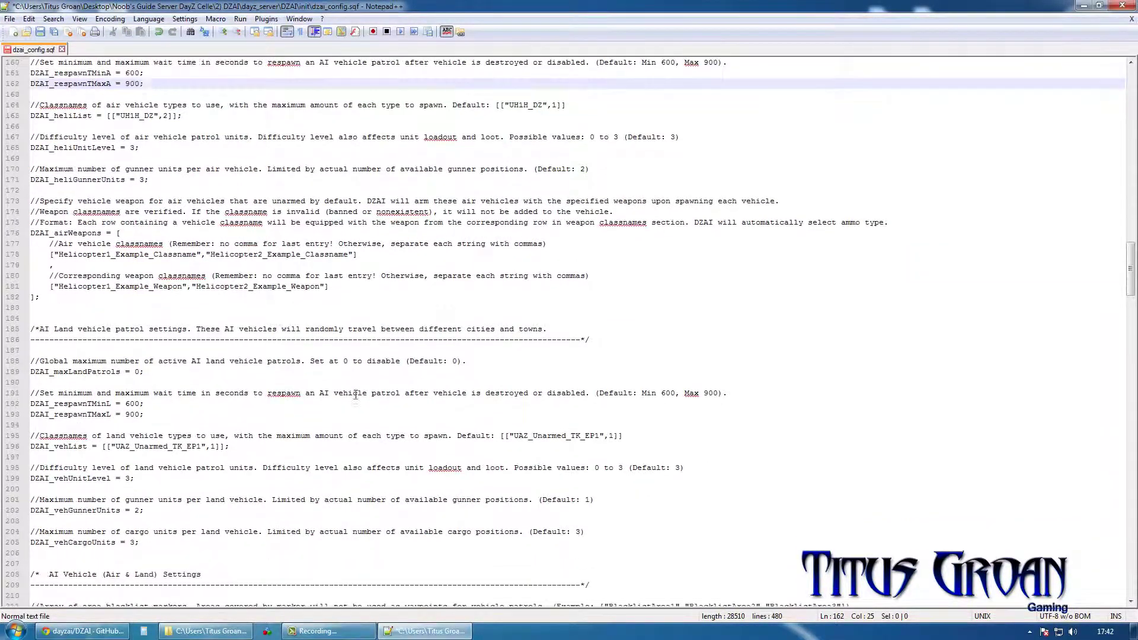
{"action": "double_click", "coordinate": [136, 371]}
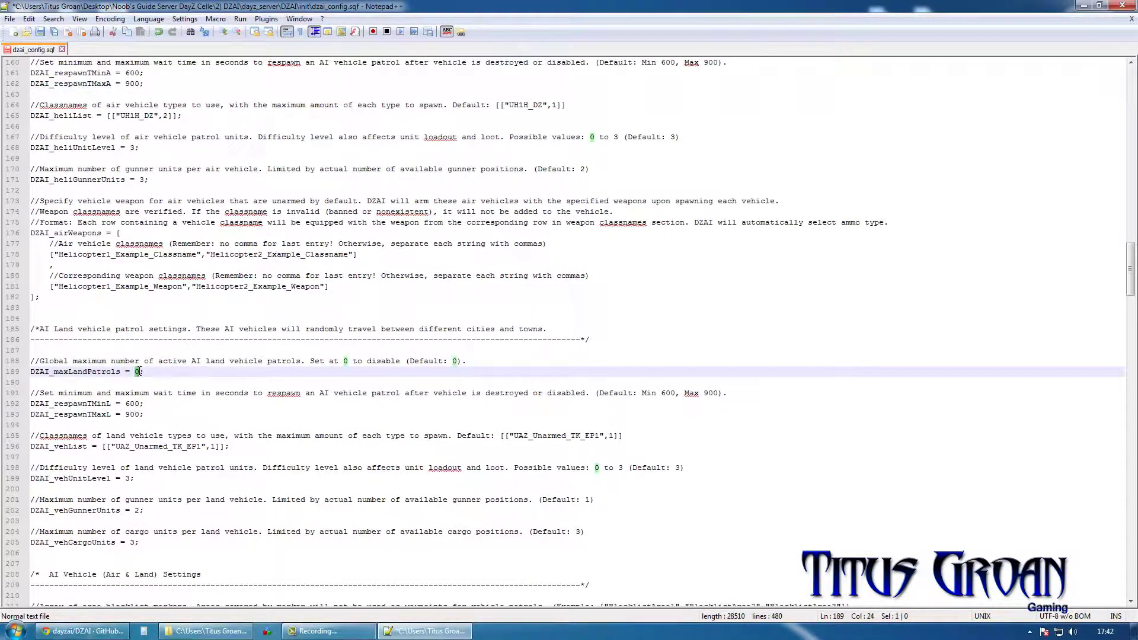
{"action": "type", "text": "8"}
{"action": "double_click", "coordinate": [214, 446]}
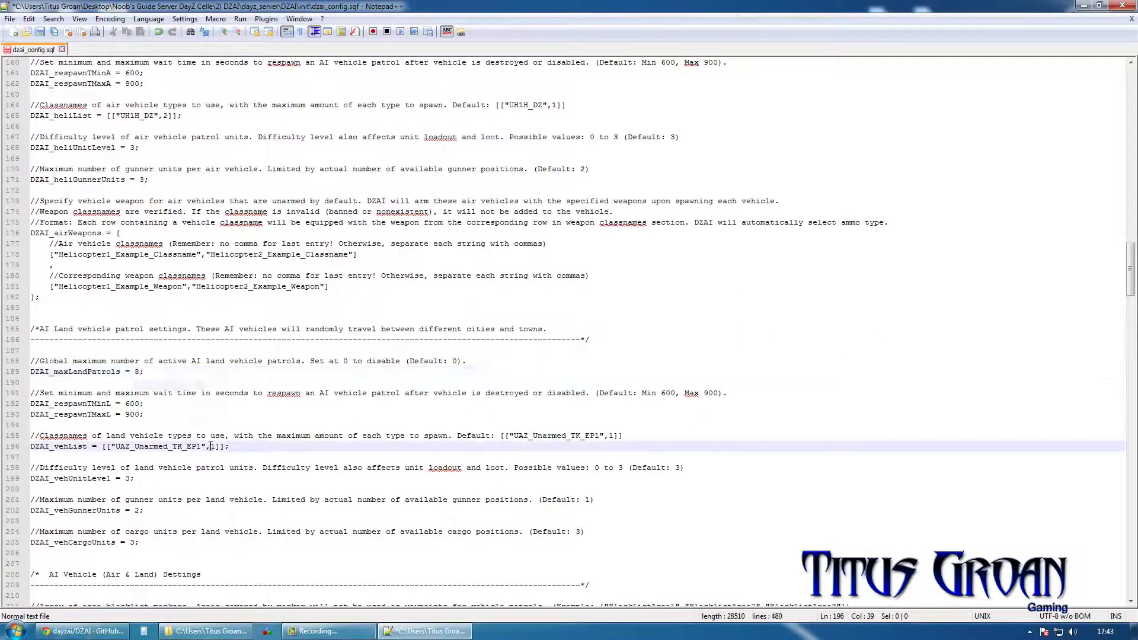
{"action": "type", "text": "8"}
{"action": "left_click", "coordinate": [322, 414]}
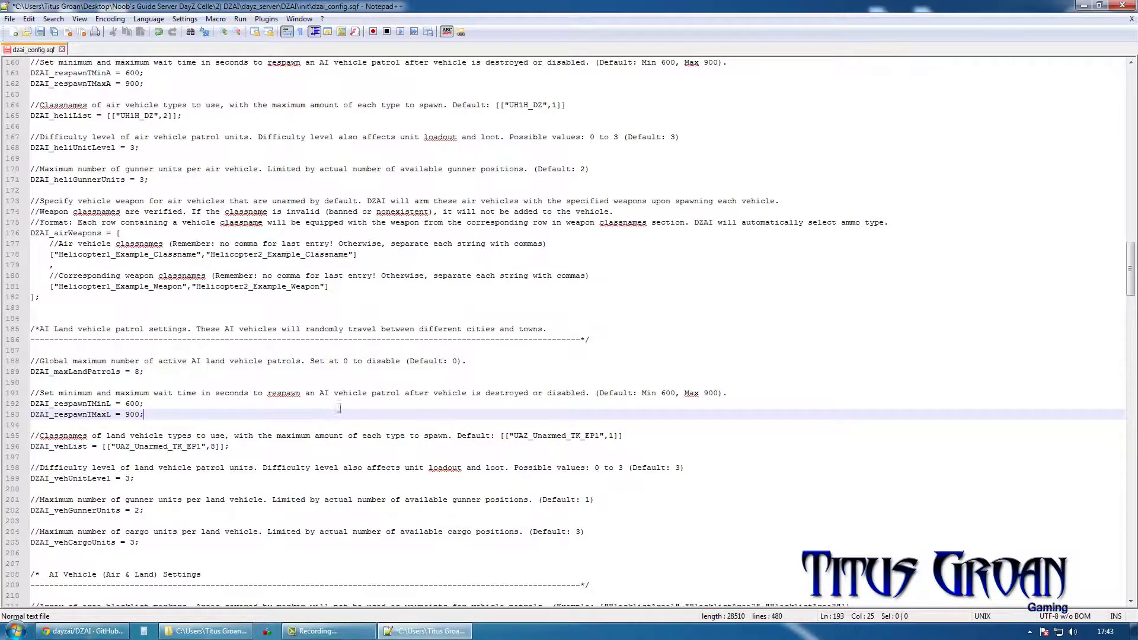
Review the vehicle, weapon selection and loot quantity settings in dzai_config.sqf and return to the AI spawning settings
{"action": "scroll", "coordinate": [371, 388], "scroll_direction": "down", "scroll_amount": 1}
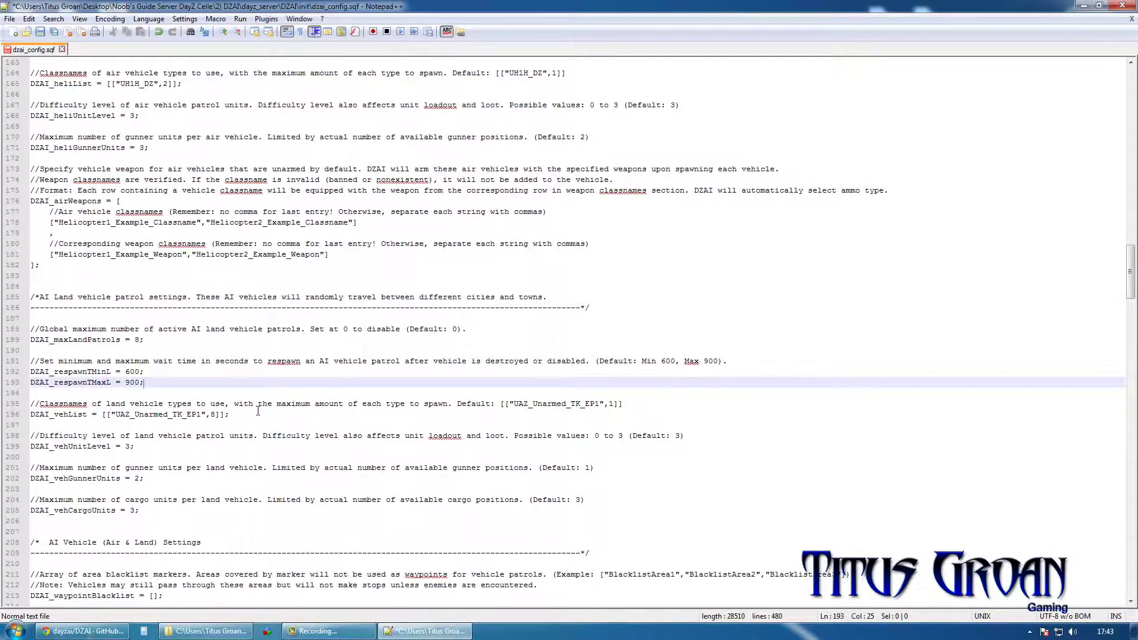
{"action": "scroll", "coordinate": [258, 411], "scroll_direction": "down", "scroll_amount": 3}
{"action": "scroll", "coordinate": [258, 411], "scroll_direction": "down", "scroll_amount": 8}
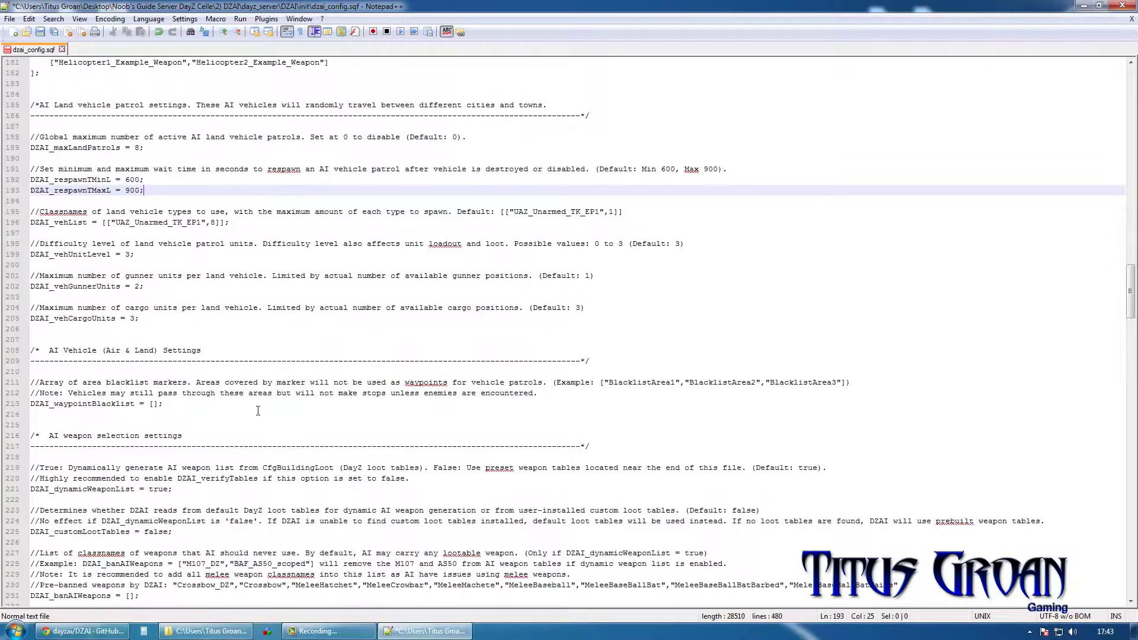
{"action": "scroll", "coordinate": [258, 411], "scroll_direction": "down", "scroll_amount": 2}
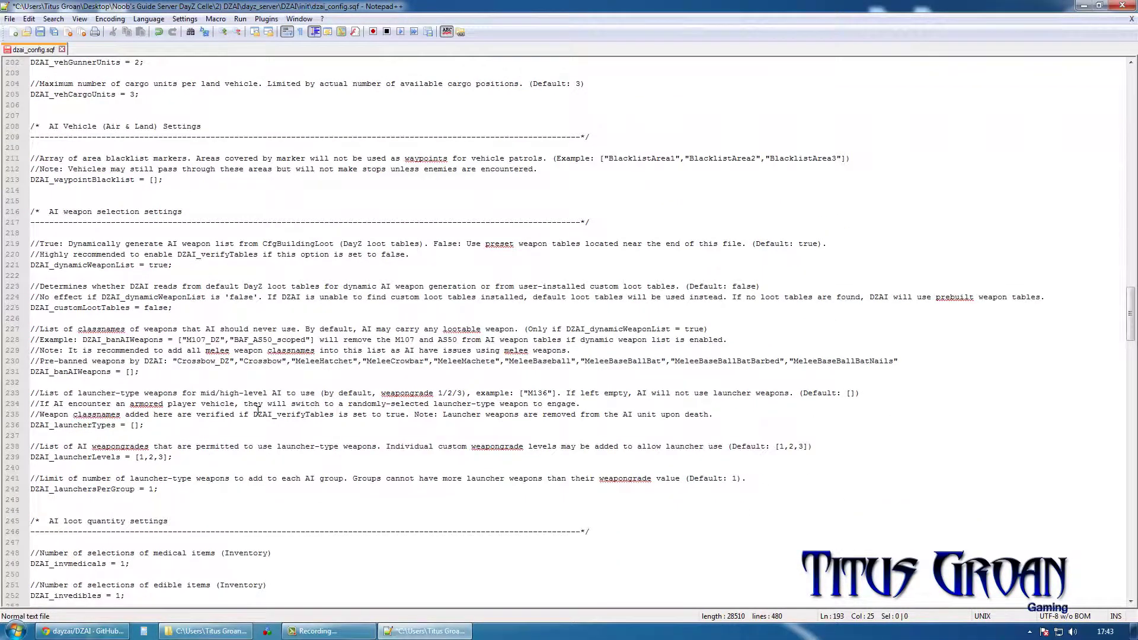
{"action": "scroll", "coordinate": [258, 410], "scroll_direction": "down", "scroll_amount": 4}
{"action": "scroll", "coordinate": [258, 410], "scroll_direction": "down", "scroll_amount": 7}
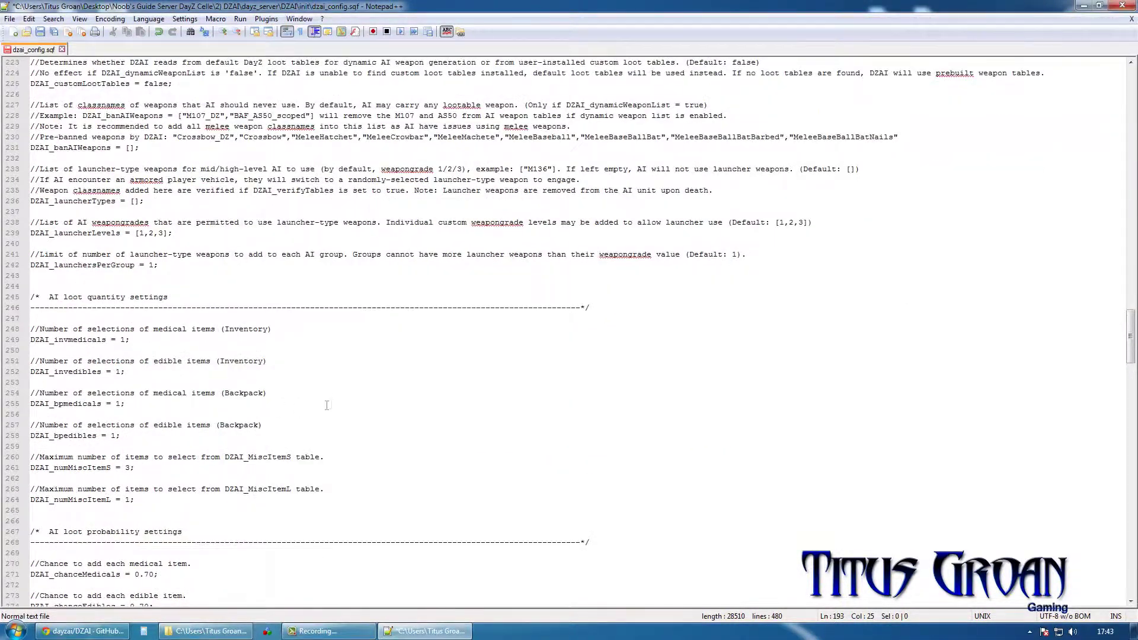
{"action": "scroll", "coordinate": [340, 401], "scroll_direction": "up", "scroll_amount": 10}
{"action": "scroll", "coordinate": [340, 401], "scroll_direction": "up", "scroll_amount": 20}
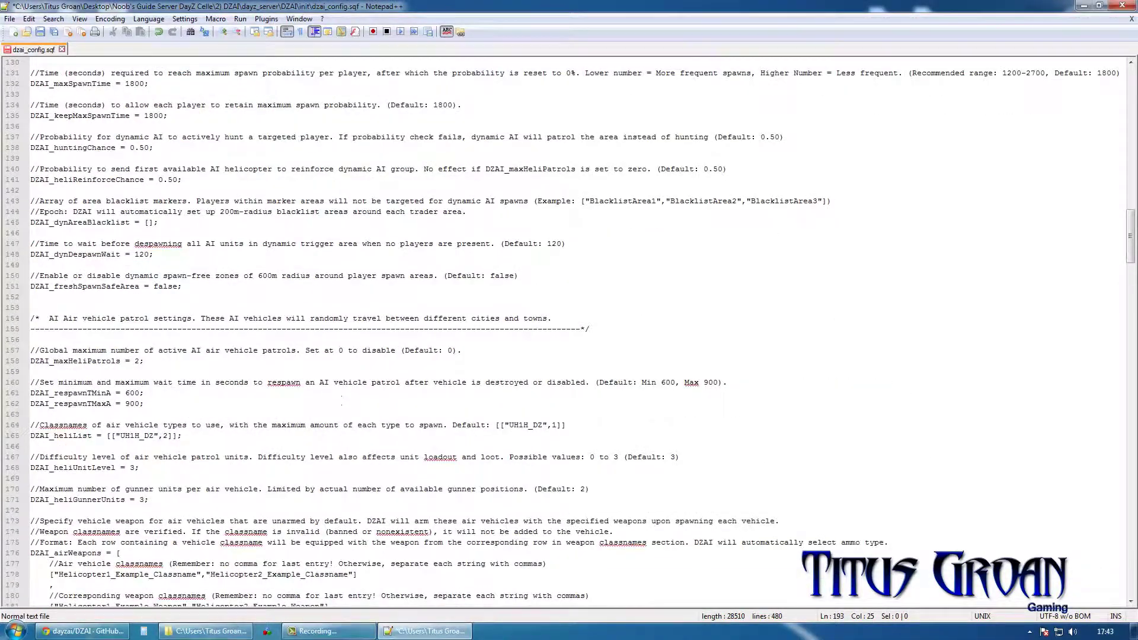
{"action": "scroll", "coordinate": [250, 383], "scroll_direction": "up", "scroll_amount": 5}
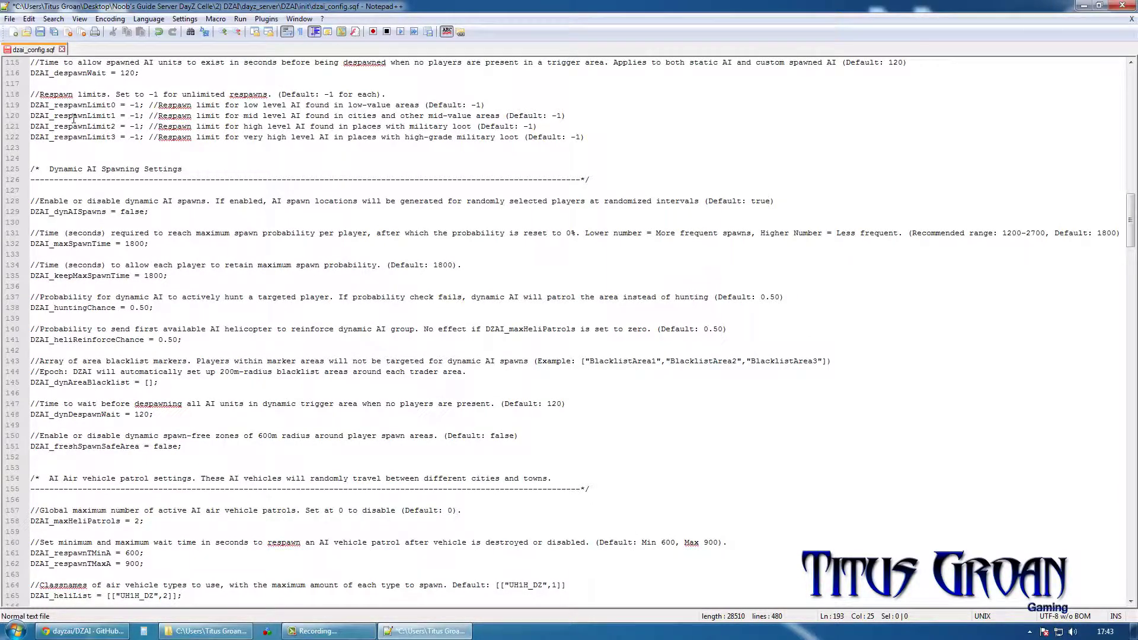
{"action": "scroll", "coordinate": [181, 188], "scroll_direction": "up", "scroll_amount": 2}
Save dzai_config.sqf and close the file together with the text editor
{"action": "left_click", "coordinate": [40, 32]}
{"action": "left_click", "coordinate": [61, 49]}
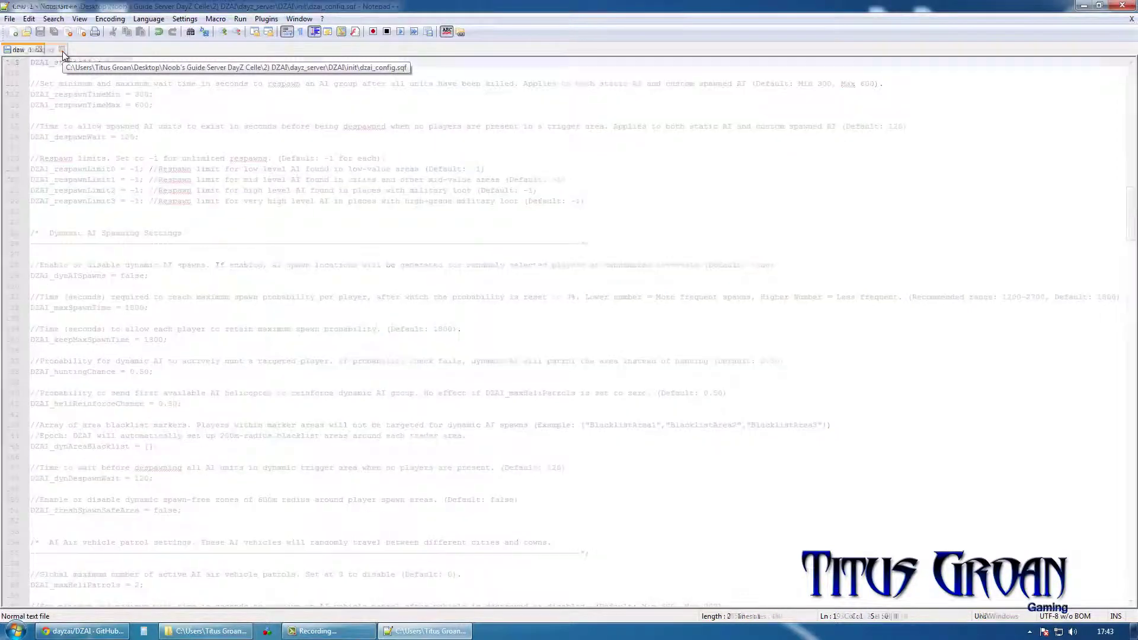
{"action": "left_click", "coordinate": [1124, 6]}
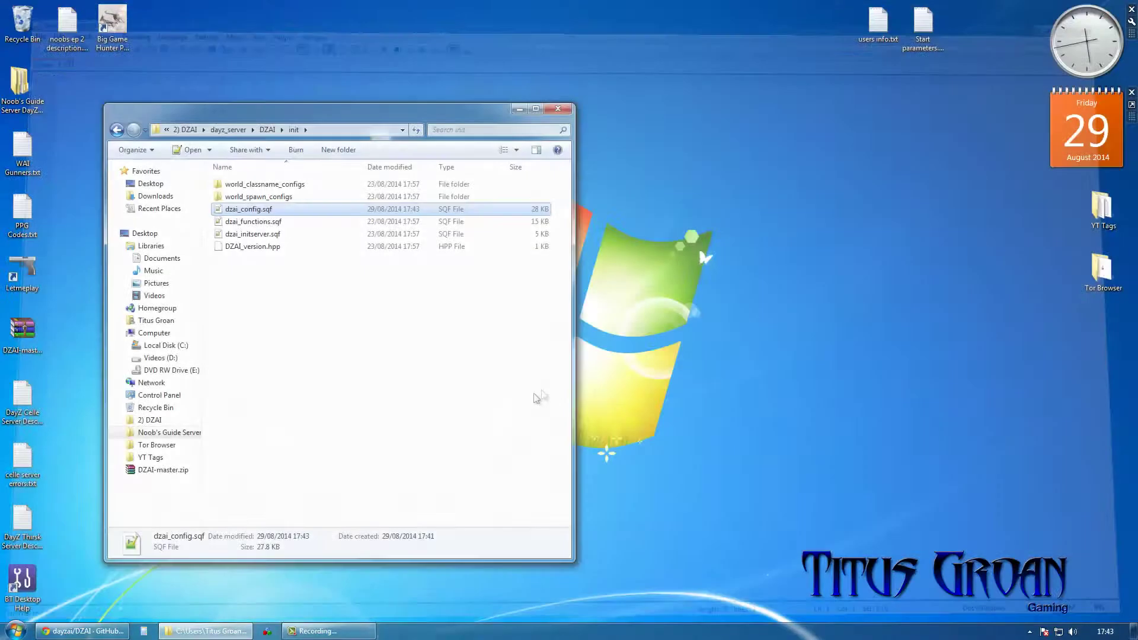
Return to the dayz_server folder and open server_monitor.sqf from its system folder for editing
{"action": "left_click", "coordinate": [118, 131]}
{"action": "left_click", "coordinate": [118, 131]}
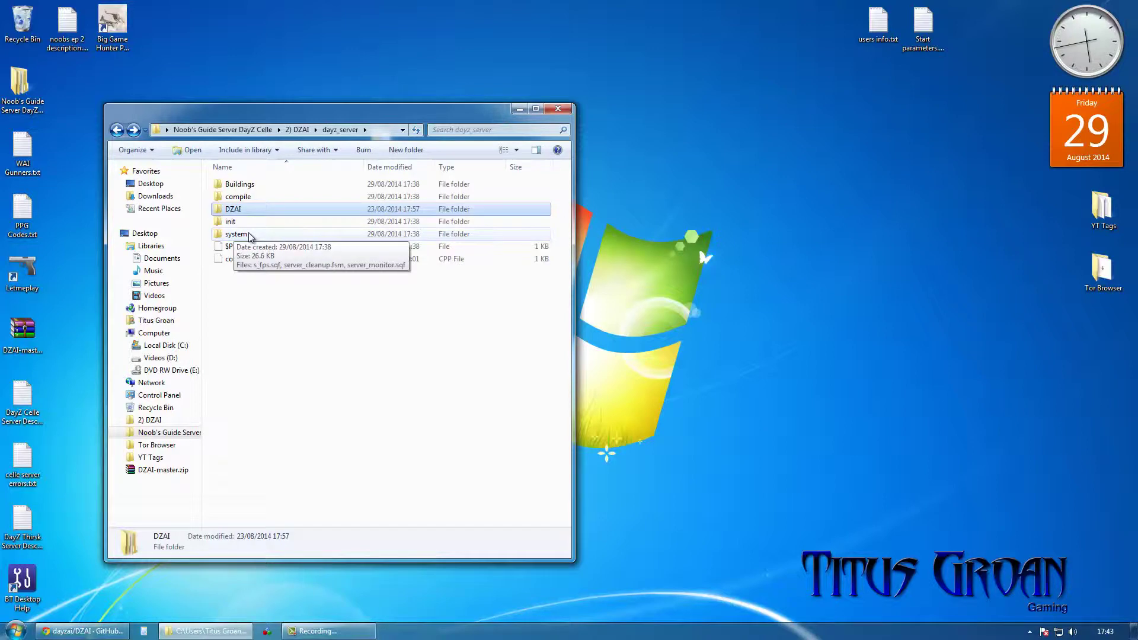
{"action": "double_click", "coordinate": [236, 234]}
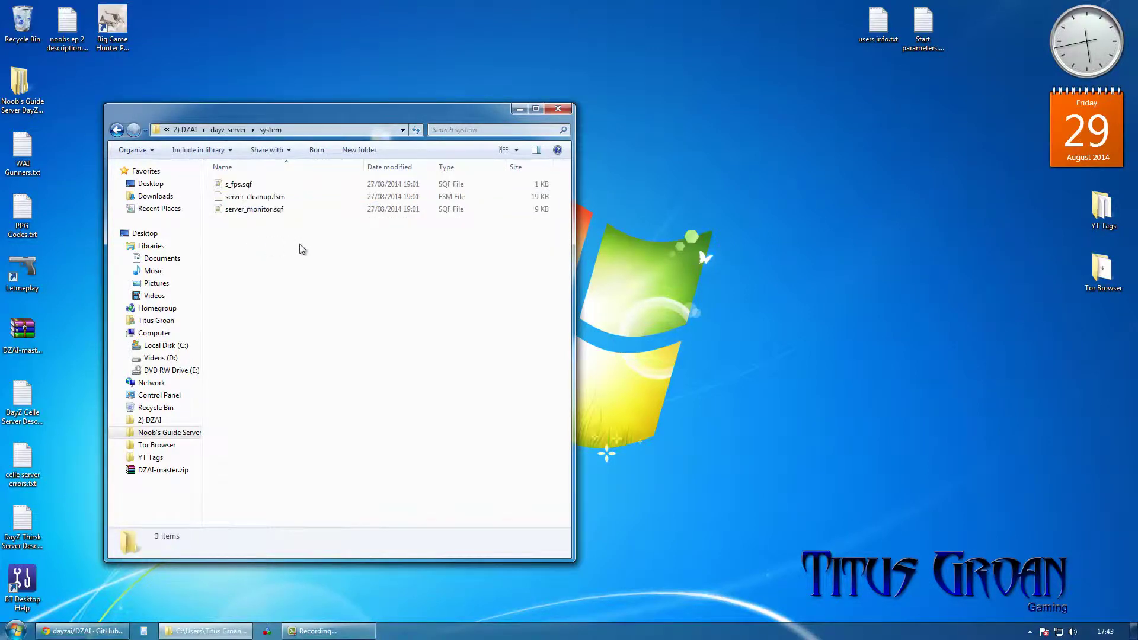
{"action": "double_click", "coordinate": [270, 212]}
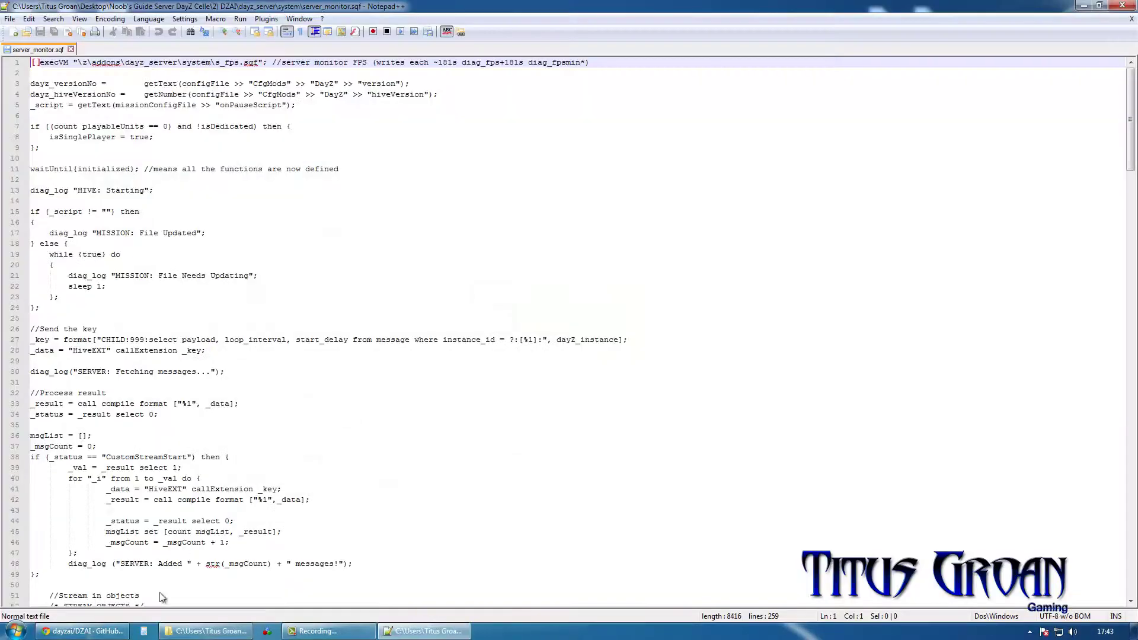
Switch to the dayzai/DZAI GitHub page in the browser and copy the dzai_initserver.sqf call line from the installation guide
{"action": "key", "text": "alt+Tab"}
{"action": "scroll", "coordinate": [521, 427], "scroll_direction": "down", "scroll_amount": 17}
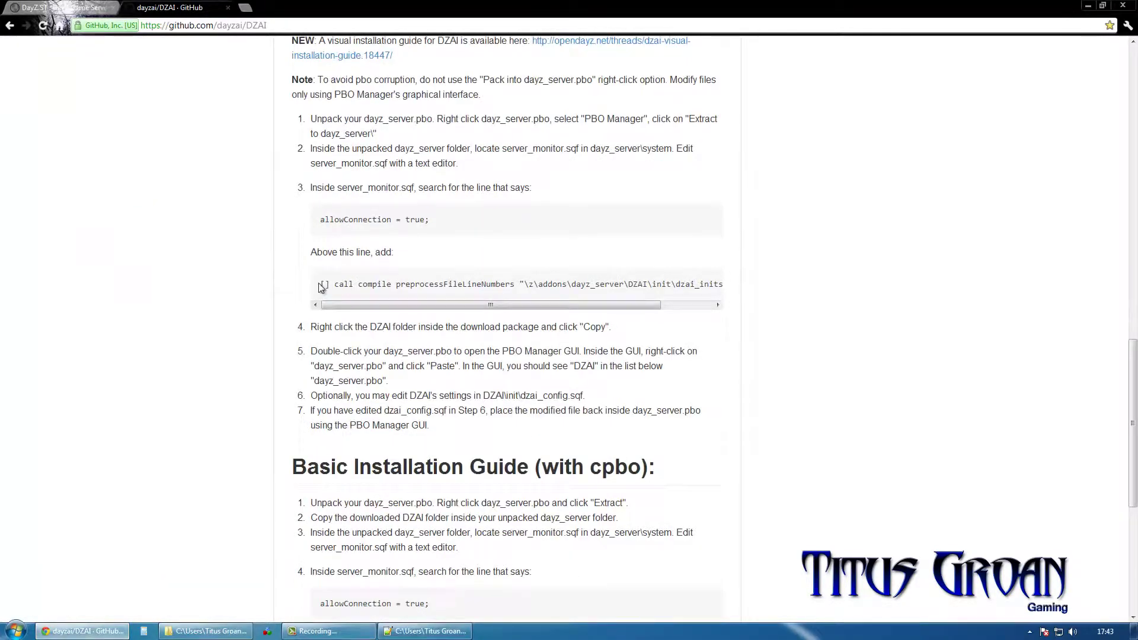
{"action": "left_click_drag", "start_coordinate": [320, 287], "coordinate": [784, 293]}
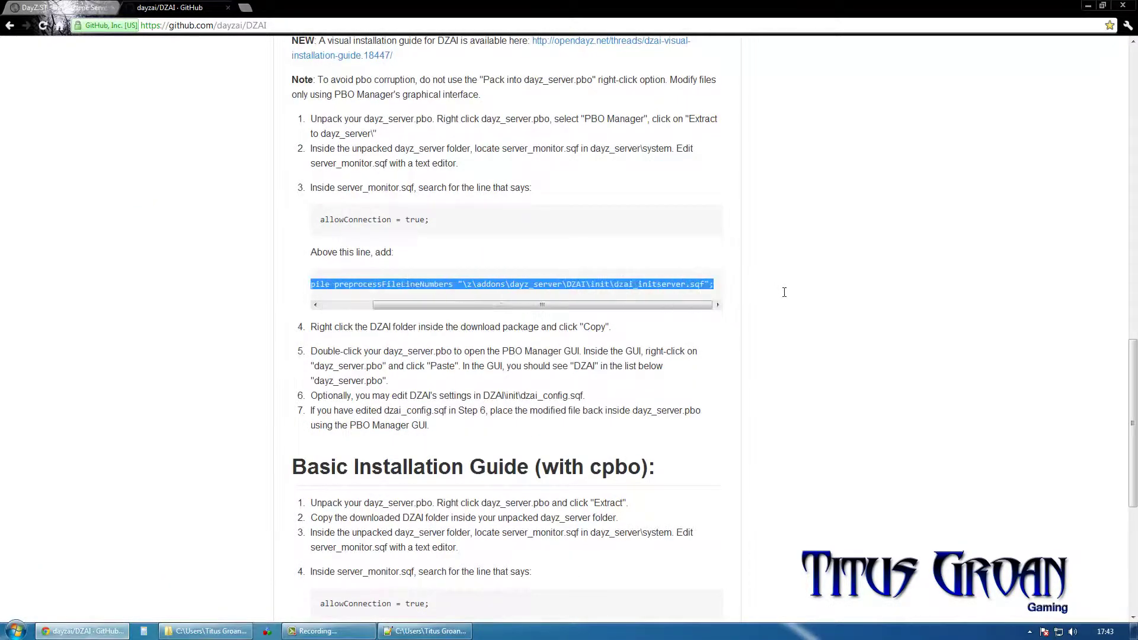
{"action": "right_click", "coordinate": [627, 285]}
{"action": "left_click", "coordinate": [640, 292]}
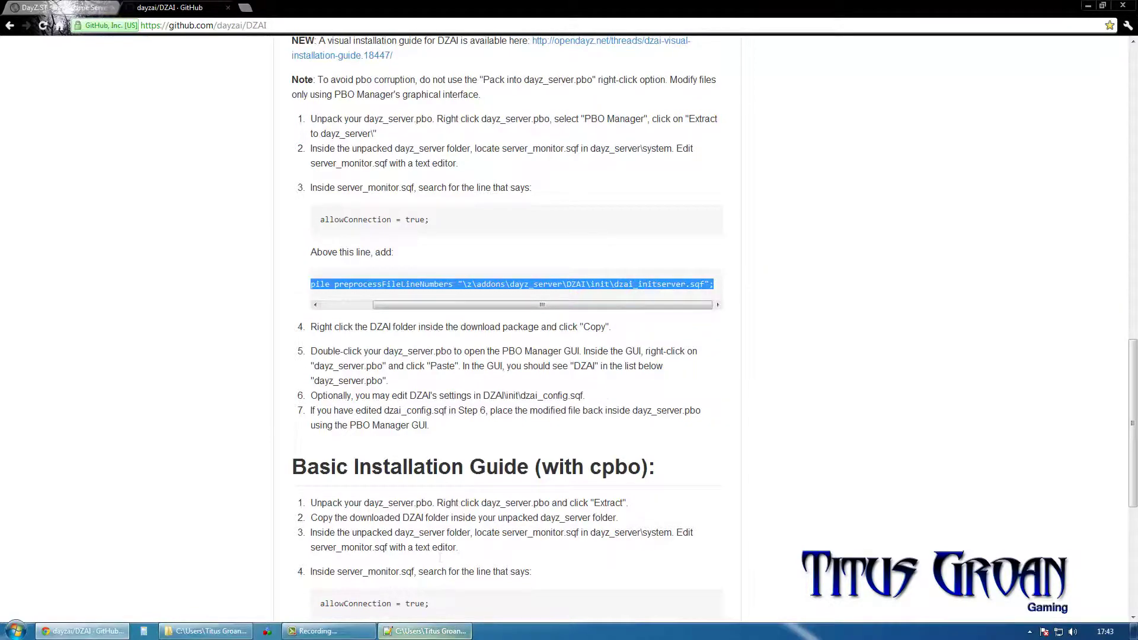
Insert the copied dzai_initserver.sqf call on the empty line above "allowConnection = true;" in server_monitor.sqf and save the file
{"action": "left_click", "coordinate": [427, 630]}
{"action": "scroll", "coordinate": [601, 500], "scroll_direction": "down", "scroll_amount": 20}
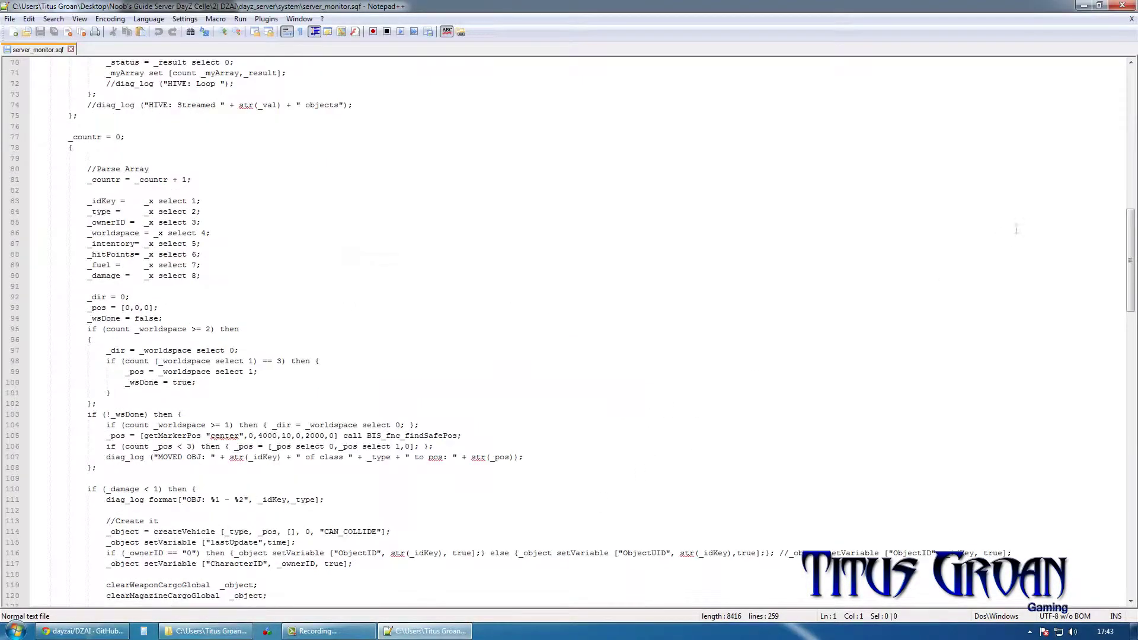
{"action": "left_click_drag", "start_coordinate": [1133, 239], "coordinate": [1133, 524]}
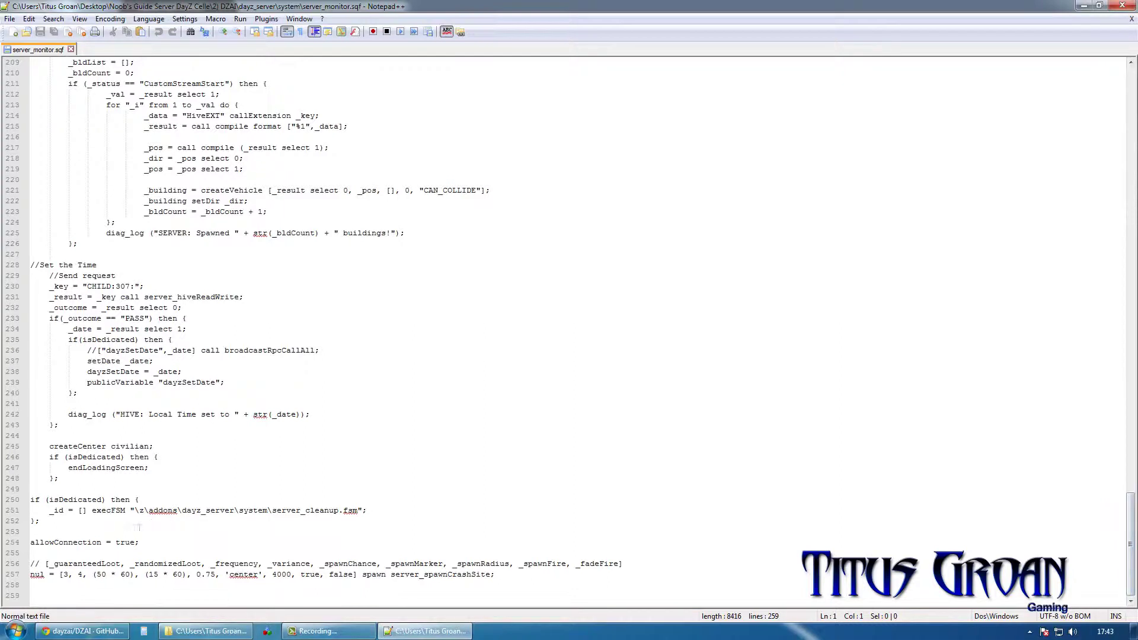
{"action": "left_click", "coordinate": [34, 532]}
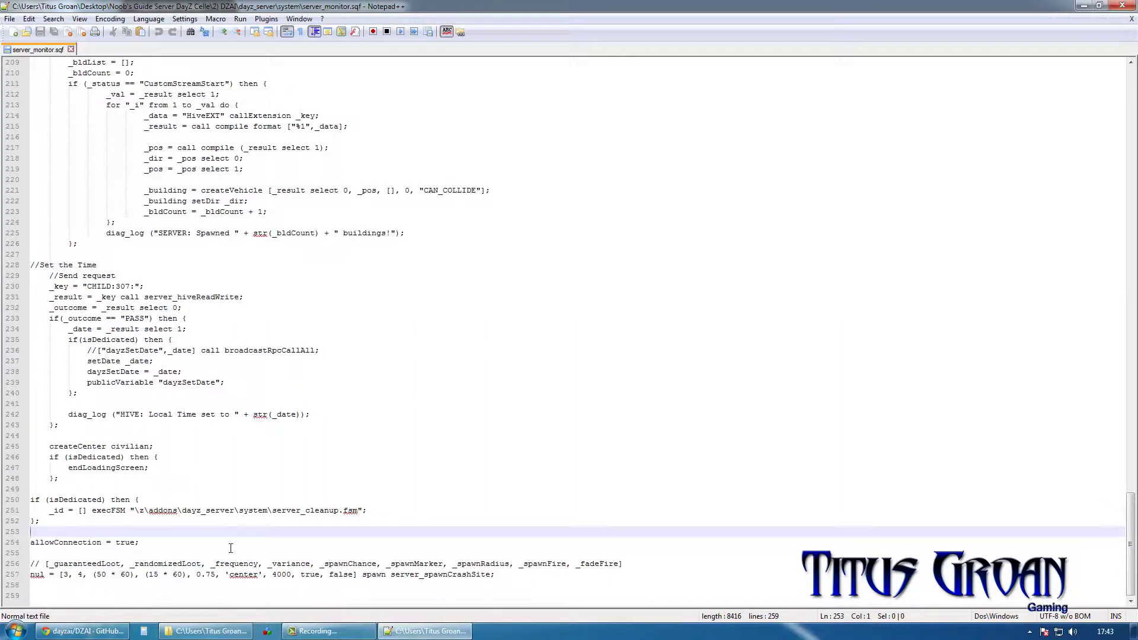
{"action": "key", "text": "ctrl+v"}
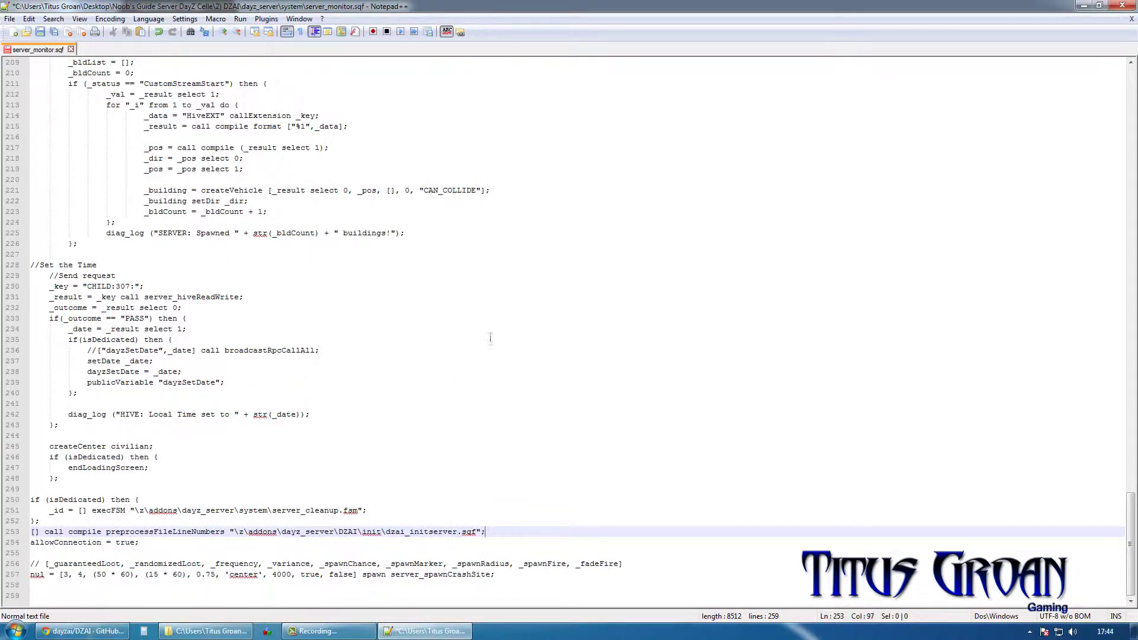
{"action": "left_click", "coordinate": [41, 34]}
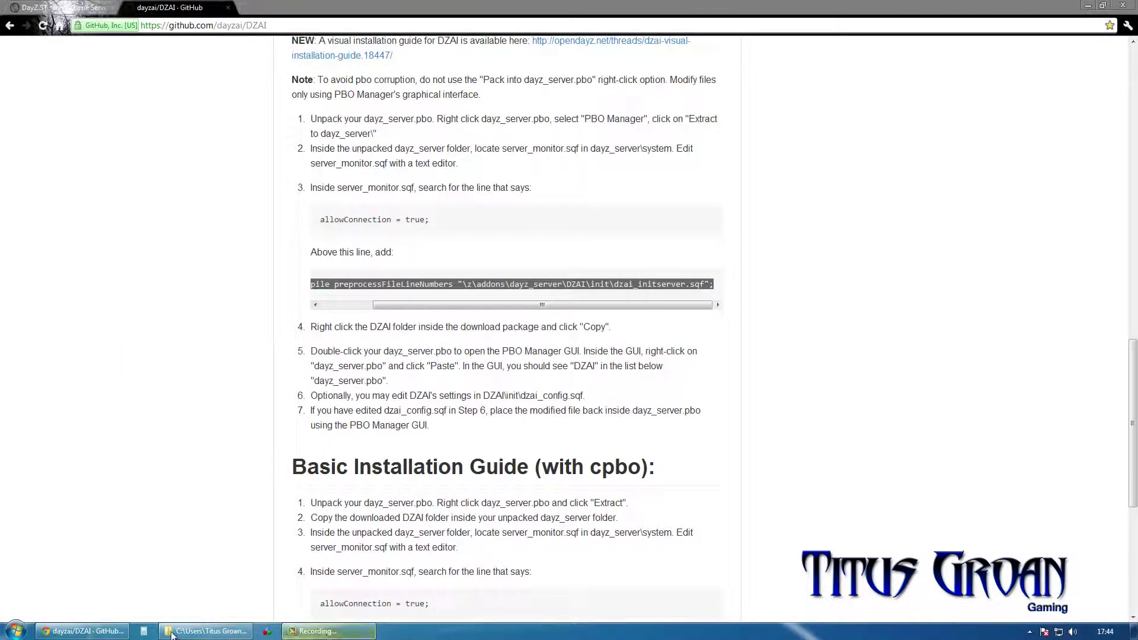
Open Arma Pbo View and pack the dayz_mission folder from "Noob's Guide Server DayZ Celle\2) DZAI" into a PBO
{"action": "left_click", "coordinate": [268, 631]}
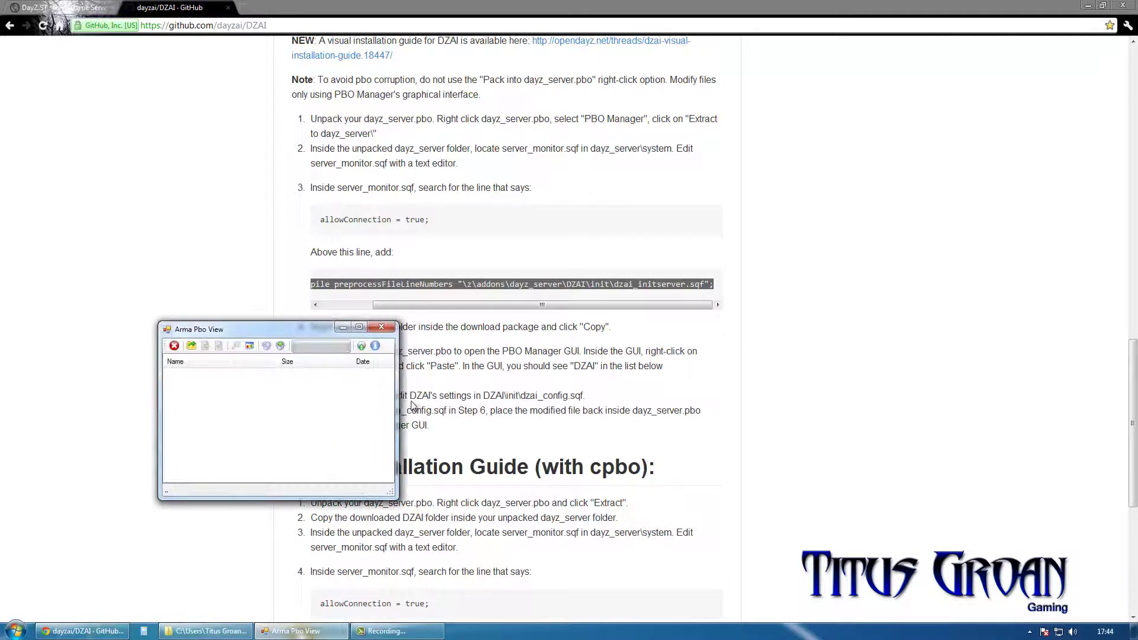
{"action": "left_click", "coordinate": [267, 345]}
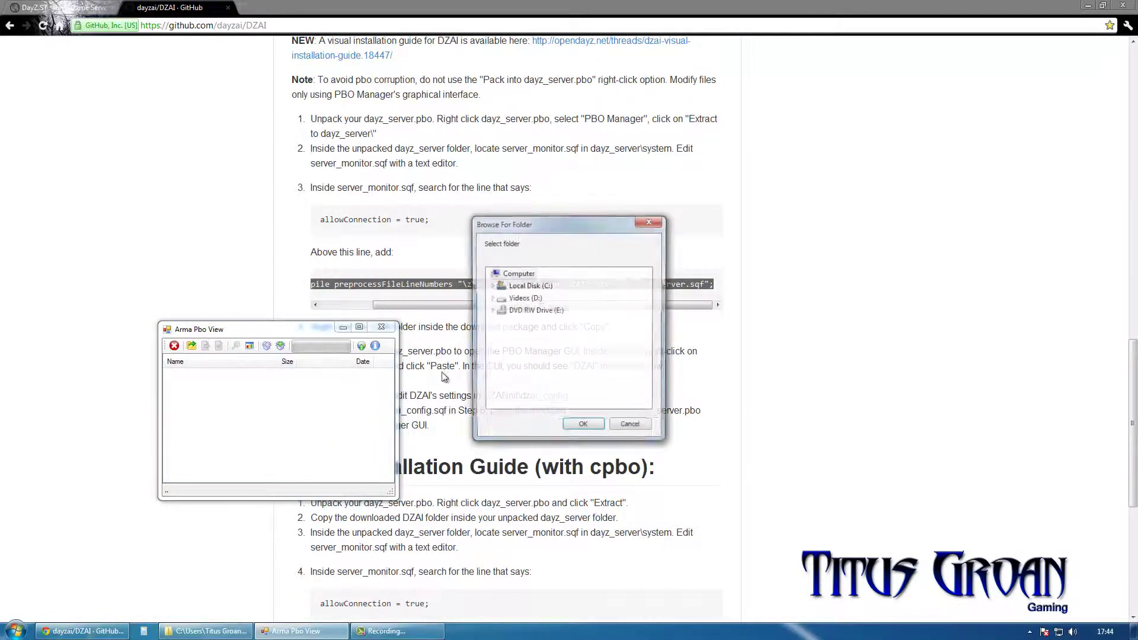
{"action": "double_click", "coordinate": [533, 287]}
{"action": "scroll", "coordinate": [592, 320], "scroll_direction": "down", "scroll_amount": 1}
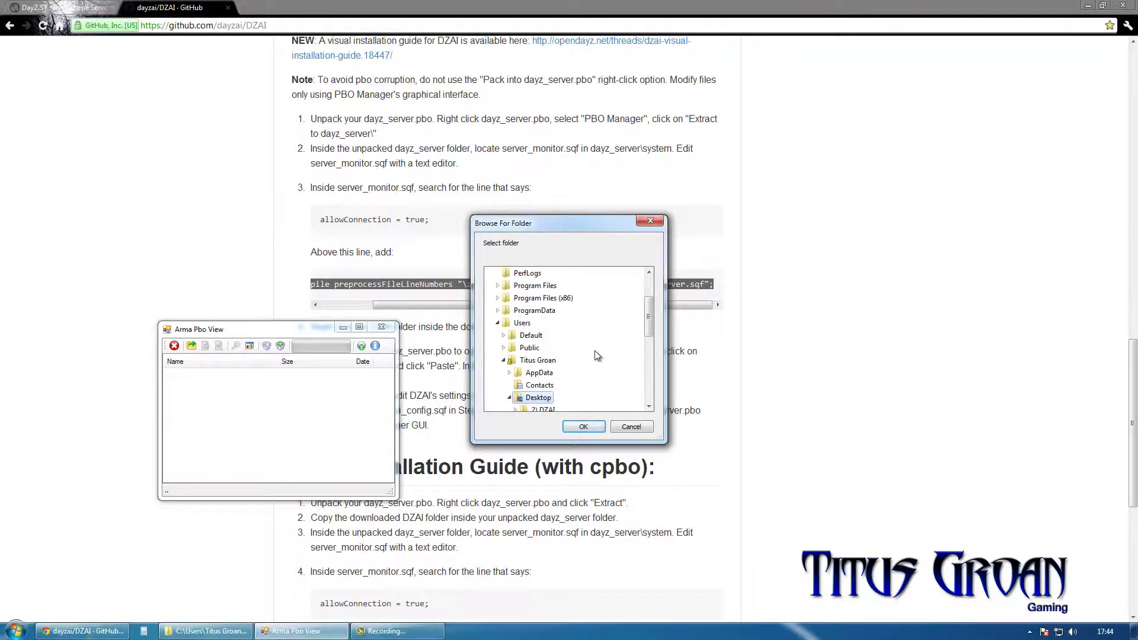
{"action": "scroll", "coordinate": [605, 344], "scroll_direction": "down", "scroll_amount": 2}
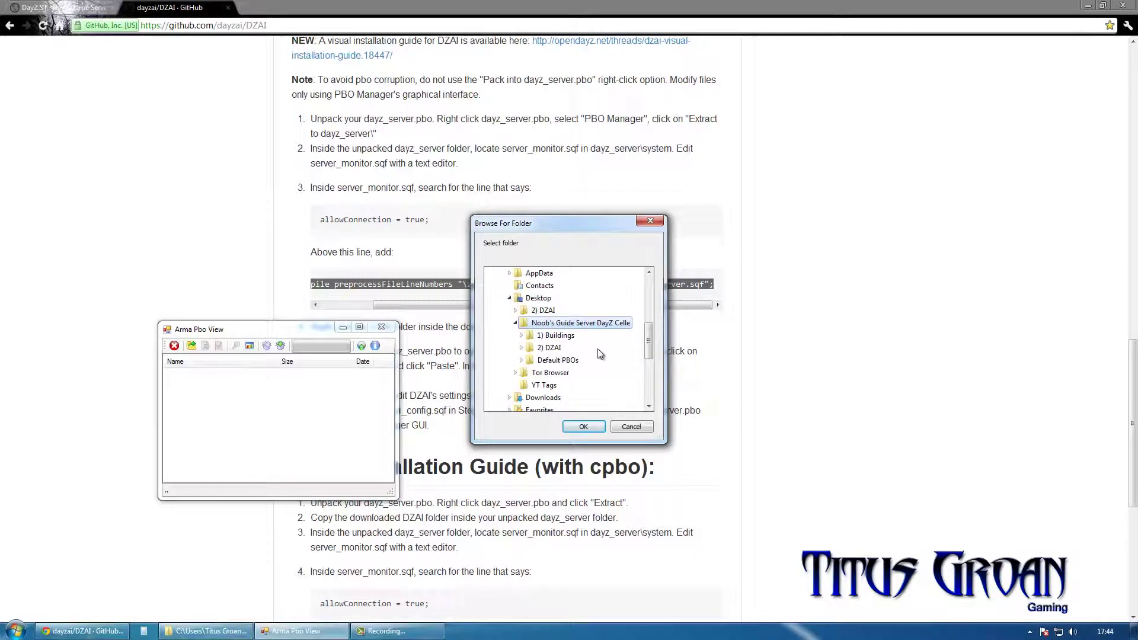
{"action": "scroll", "coordinate": [578, 359], "scroll_direction": "up", "scroll_amount": 1}
{"action": "left_click", "coordinate": [563, 385]}
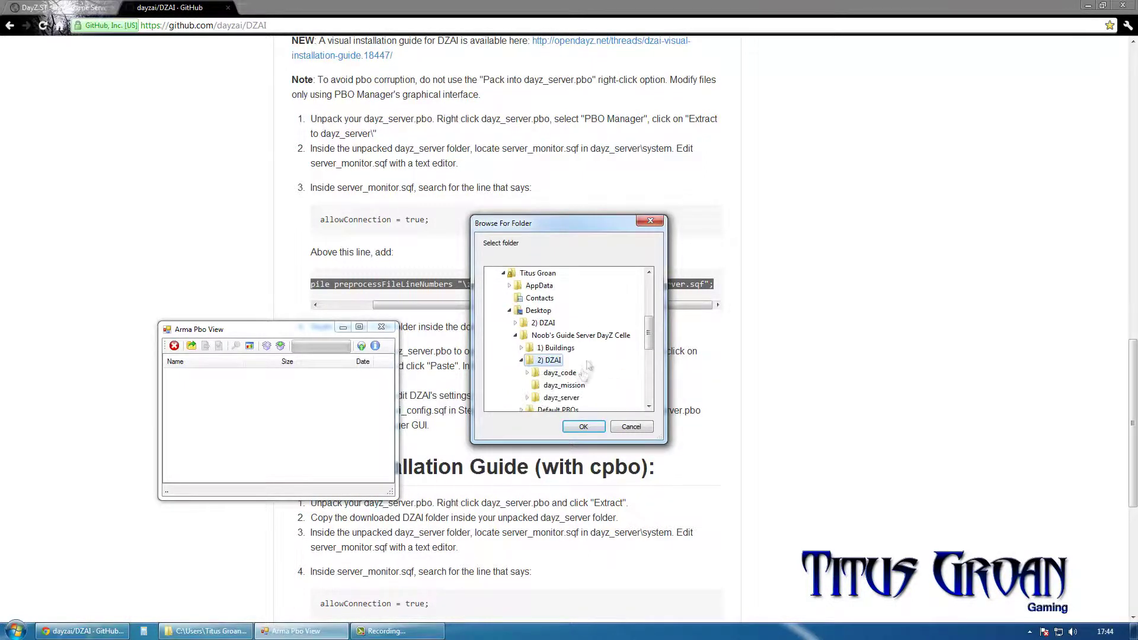
{"action": "left_click", "coordinate": [572, 385]}
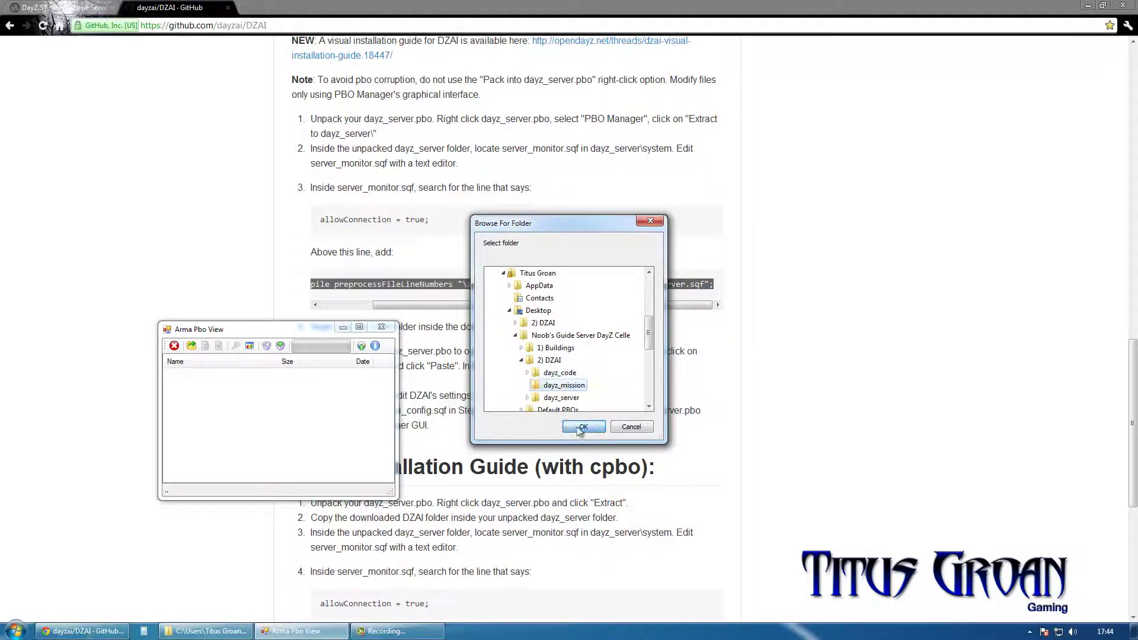
{"action": "left_click", "coordinate": [581, 427]}
Pack the dayz_server folder from "Noob's Guide Server DayZ Celle\2) DZAI" into a PBO and close Arma Pbo View
{"action": "double_click", "coordinate": [529, 285]}
{"action": "scroll", "coordinate": [579, 307], "scroll_direction": "down", "scroll_amount": 3}
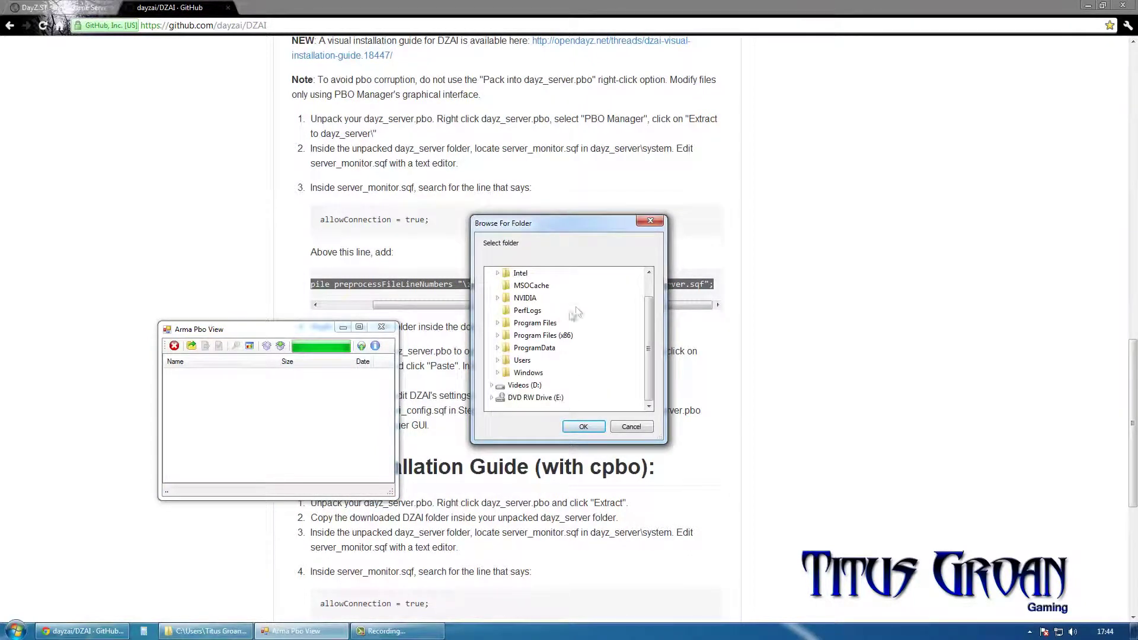
{"action": "double_click", "coordinate": [522, 360]}
{"action": "scroll", "coordinate": [521, 363], "scroll_direction": "down", "scroll_amount": 2}
{"action": "double_click", "coordinate": [521, 361]}
{"action": "scroll", "coordinate": [603, 355], "scroll_direction": "down", "scroll_amount": 1}
{"action": "double_click", "coordinate": [551, 363]}
{"action": "scroll", "coordinate": [608, 362], "scroll_direction": "down", "scroll_amount": 1}
{"action": "double_click", "coordinate": [576, 351]}
{"action": "scroll", "coordinate": [593, 350], "scroll_direction": "up", "scroll_amount": 1}
{"action": "scroll", "coordinate": [596, 349], "scroll_direction": "down", "scroll_amount": 3}
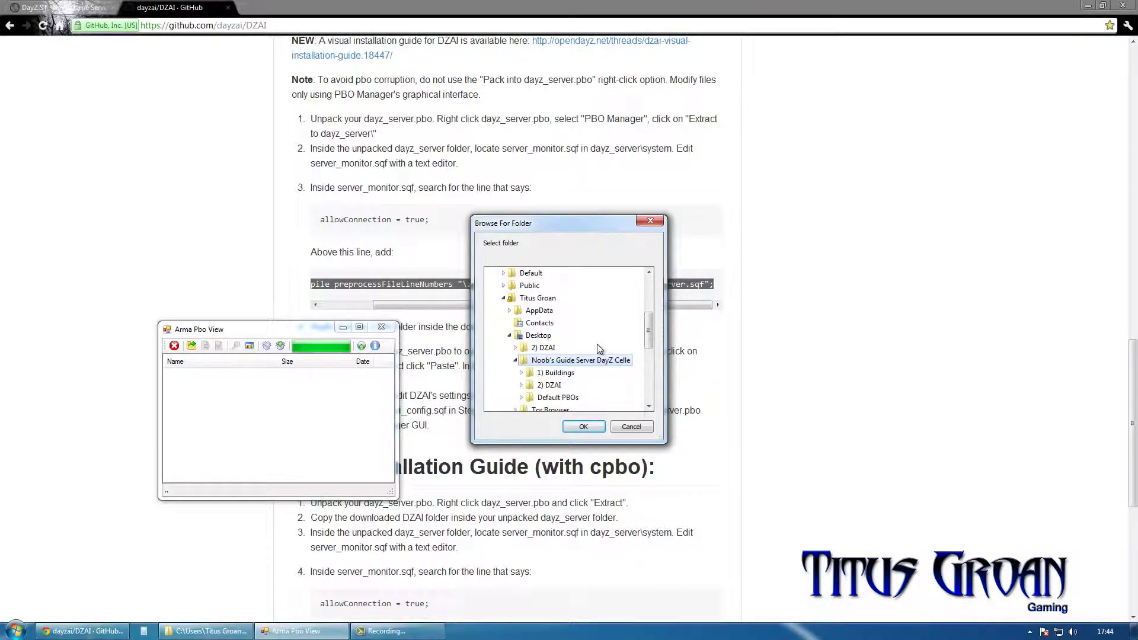
{"action": "double_click", "coordinate": [549, 384]}
{"action": "scroll", "coordinate": [605, 366], "scroll_direction": "up", "scroll_amount": 1}
{"action": "scroll", "coordinate": [604, 365], "scroll_direction": "down", "scroll_amount": 3}
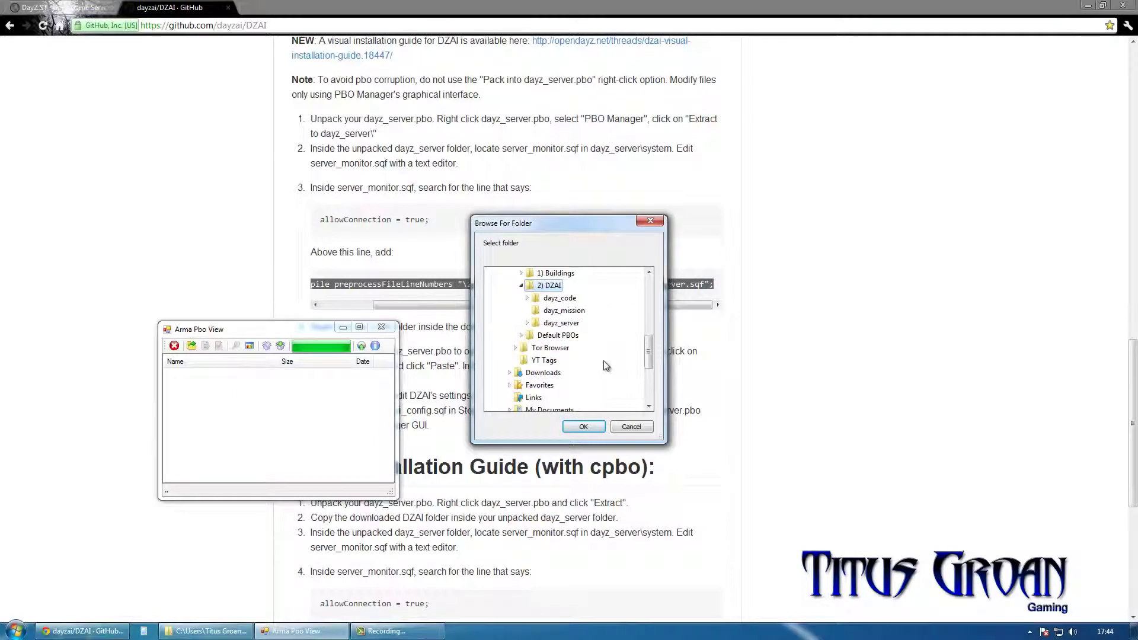
{"action": "double_click", "coordinate": [561, 322]}
{"action": "scroll", "coordinate": [563, 328], "scroll_direction": "up", "scroll_amount": 2}
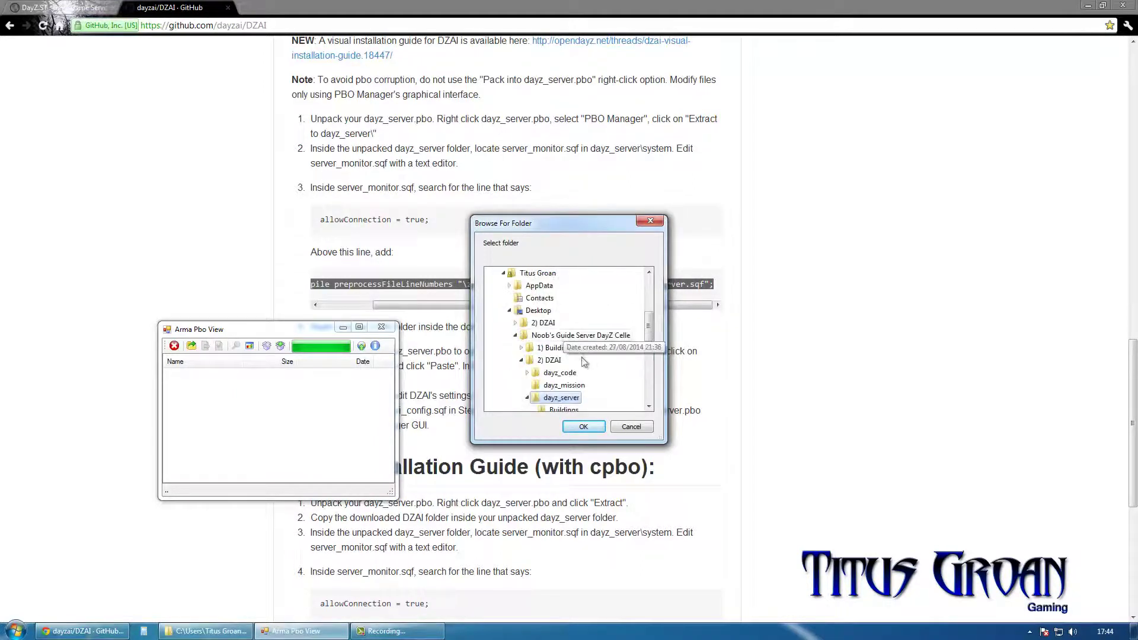
{"action": "left_click", "coordinate": [584, 427]}
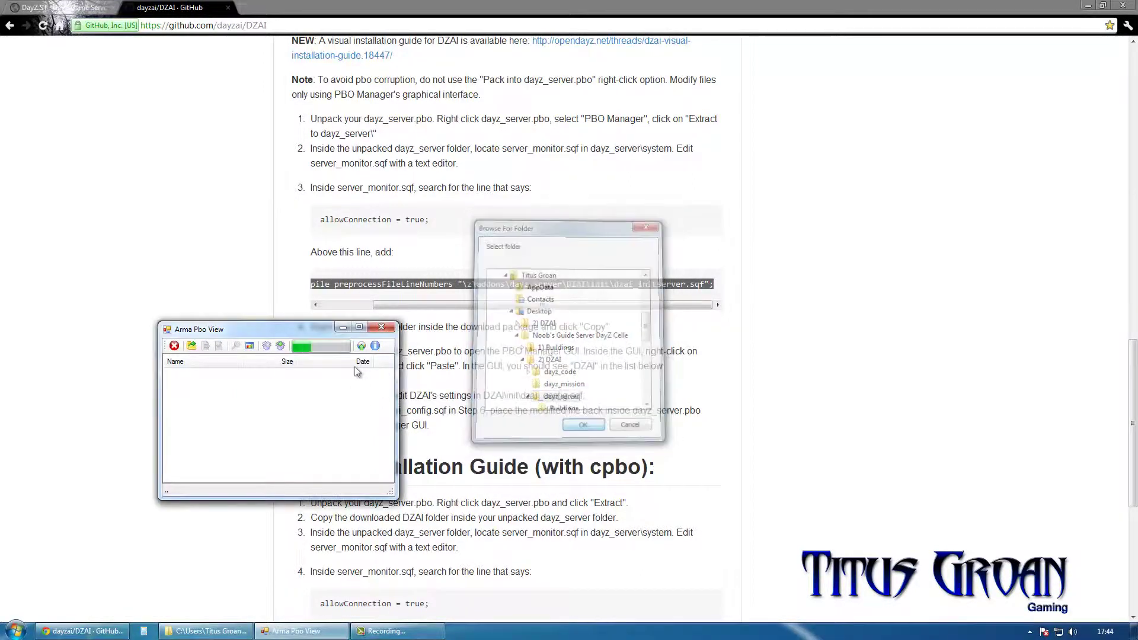
{"action": "left_click", "coordinate": [385, 327]}
Switch to the DayZ.ST control panel in the browser and apply the settings with the Mission PBO and Server PBO reset to default
{"action": "key", "text": "ctrl+shift+Tab"}
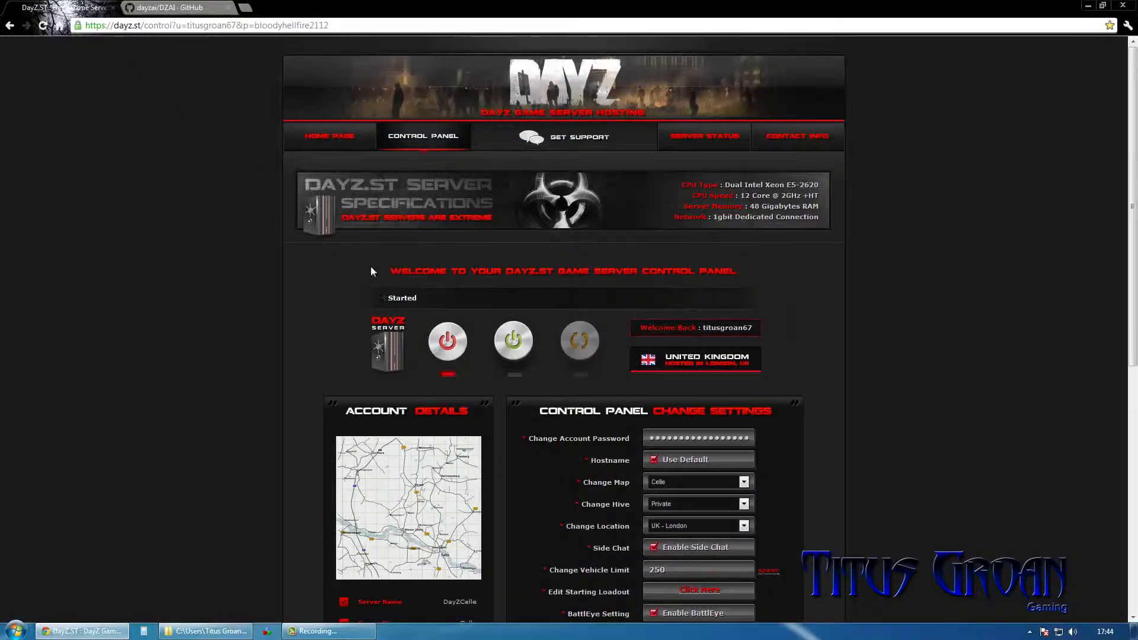
{"action": "scroll", "coordinate": [782, 356], "scroll_direction": "down", "scroll_amount": 7}
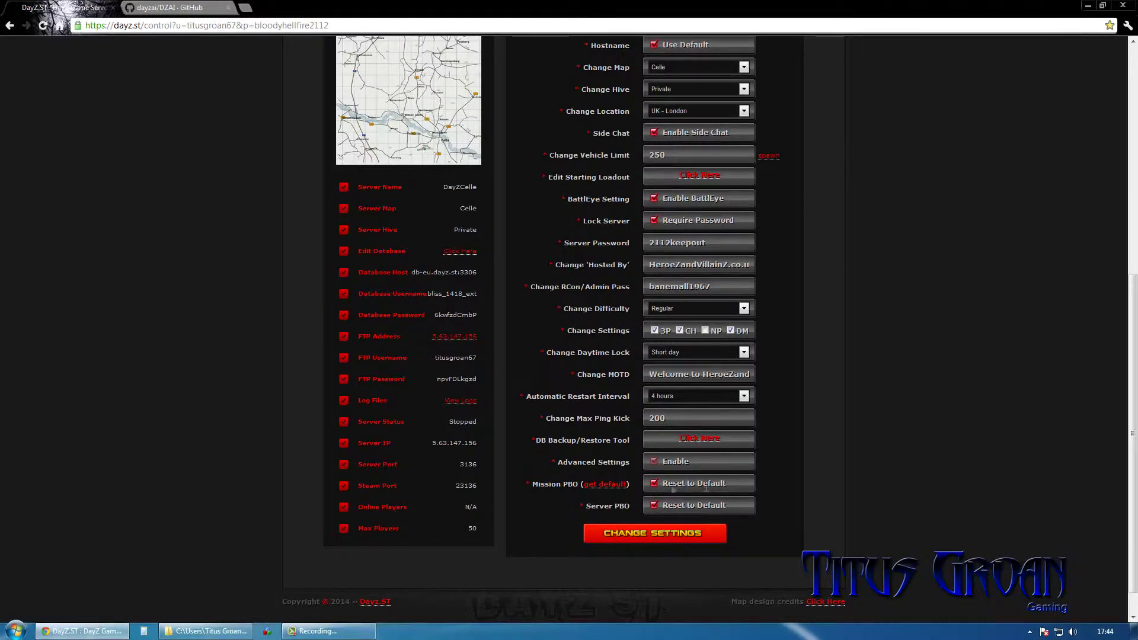
{"action": "left_click", "coordinate": [675, 535]}
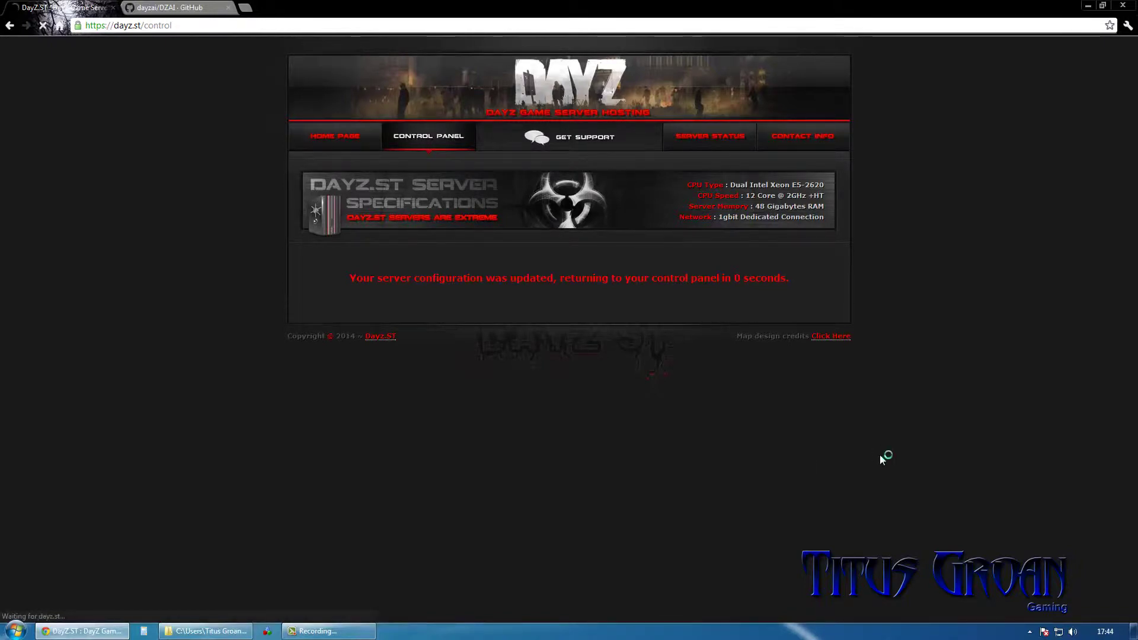
Enable the advanced settings and choose dayz_mission.pbo from the "2) DZAI" folder as the Mission PBO
{"action": "scroll", "coordinate": [879, 454], "scroll_direction": "down", "scroll_amount": 8}
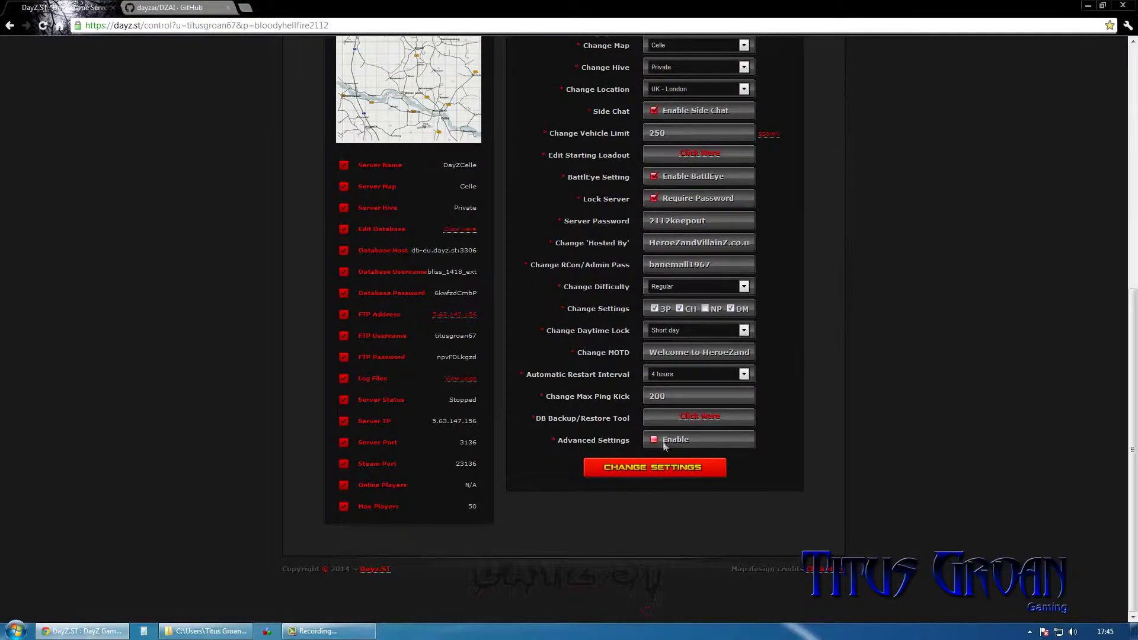
{"action": "left_click", "coordinate": [654, 440]}
{"action": "left_click", "coordinate": [652, 359]}
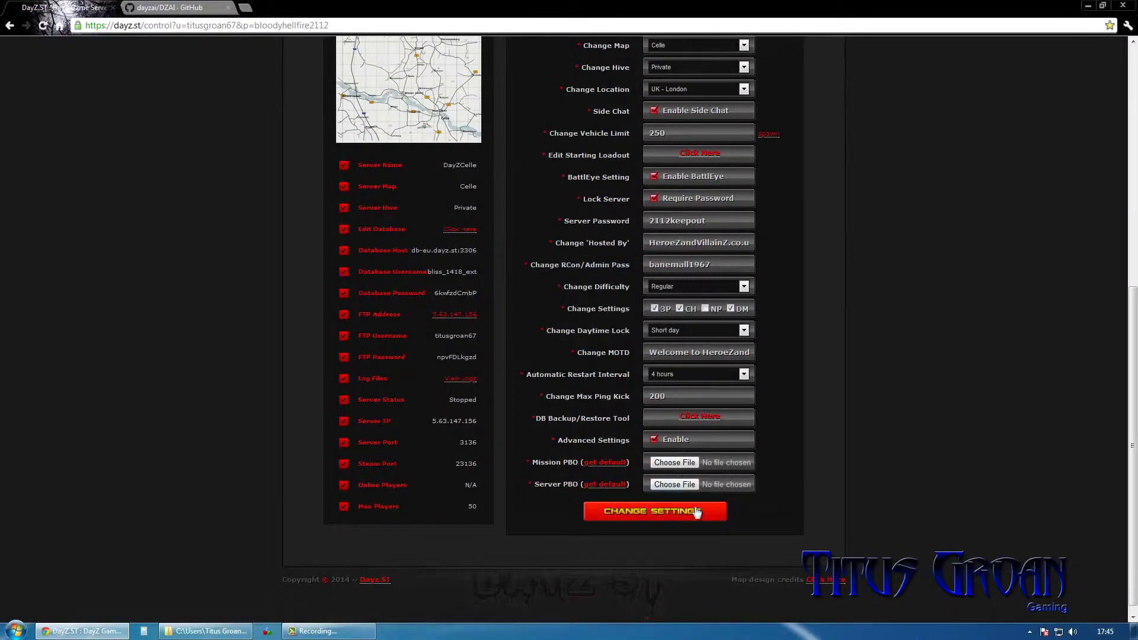
{"action": "left_click", "coordinate": [674, 462]}
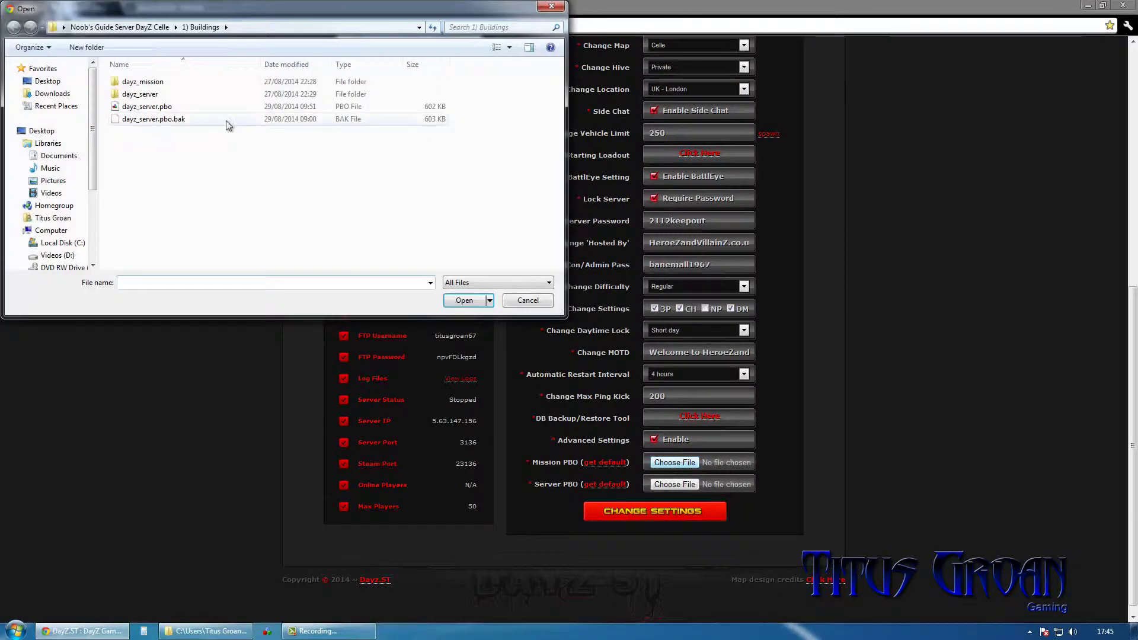
{"action": "left_click", "coordinate": [119, 27]}
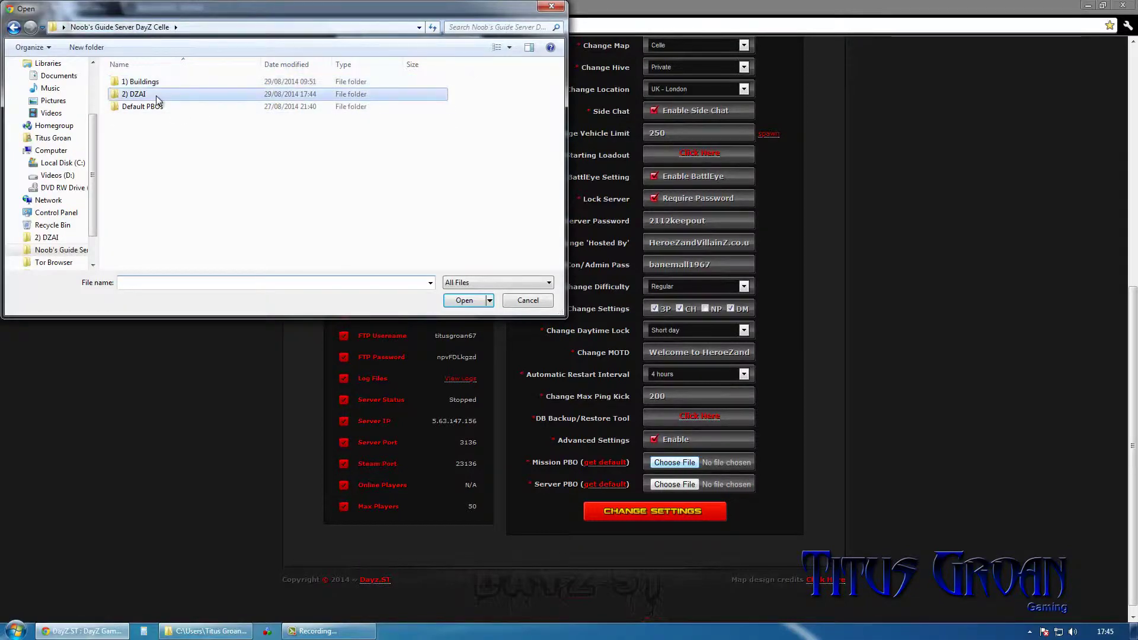
{"action": "double_click", "coordinate": [159, 95]}
{"action": "double_click", "coordinate": [158, 119]}
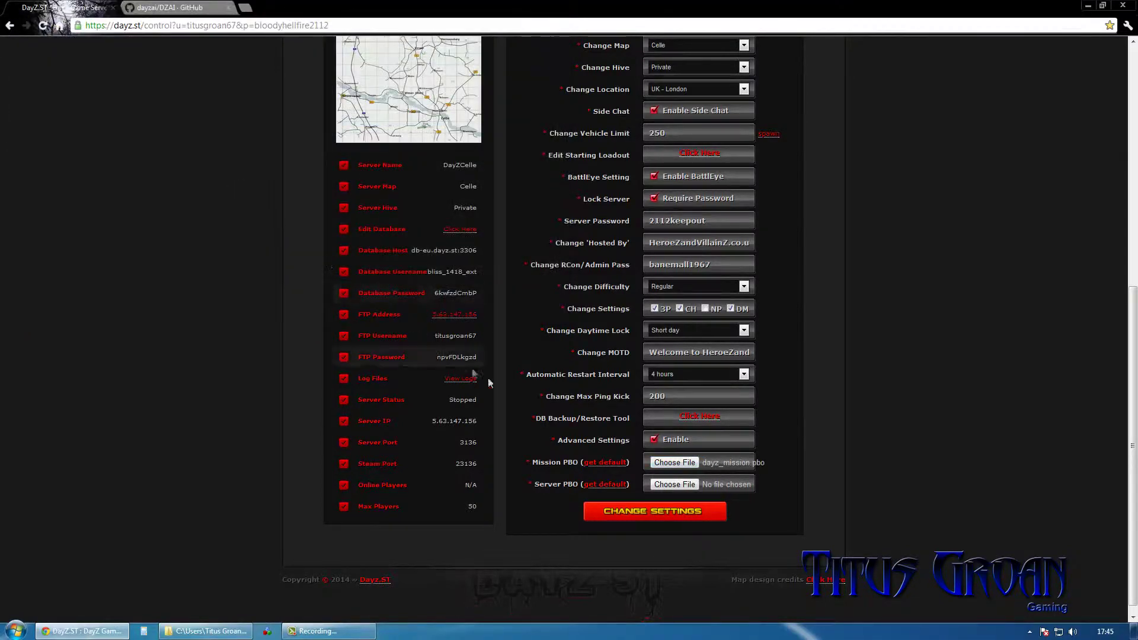
Choose dayz_server.pbo from the "2) DZAI" folder as the Server PBO and apply the changed settings
{"action": "left_click", "coordinate": [673, 485]}
{"action": "double_click", "coordinate": [158, 134]}
{"action": "left_click", "coordinate": [656, 515]}
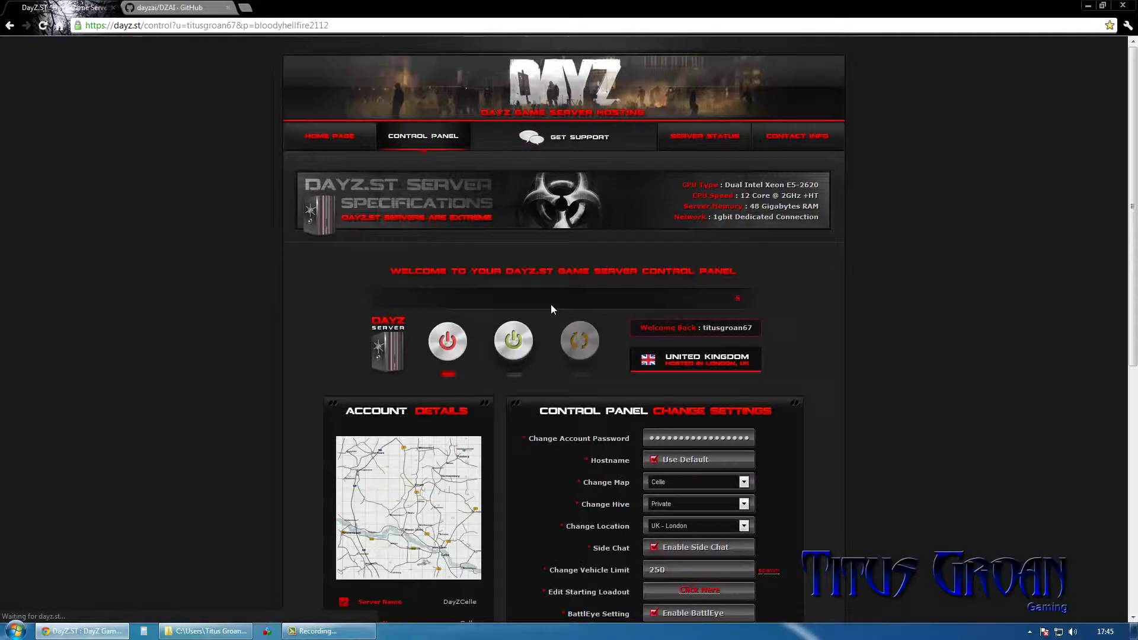
Start the game server from the control panel and minimise the browser to reach the desktop
{"action": "left_click", "coordinate": [515, 340]}
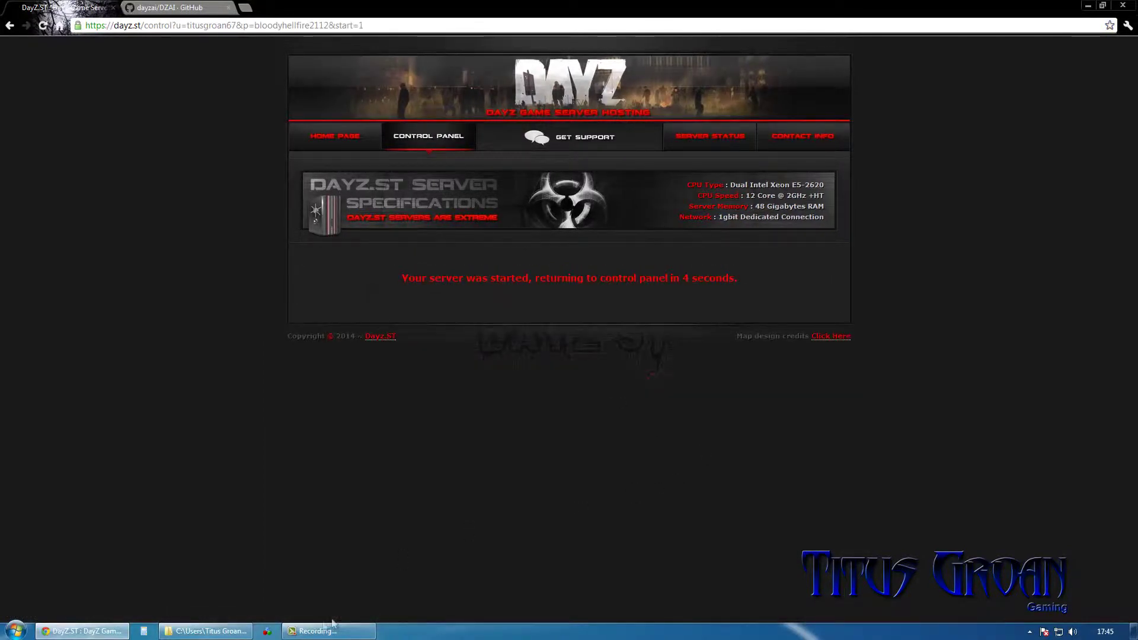
{"action": "left_click", "coordinate": [86, 630]}
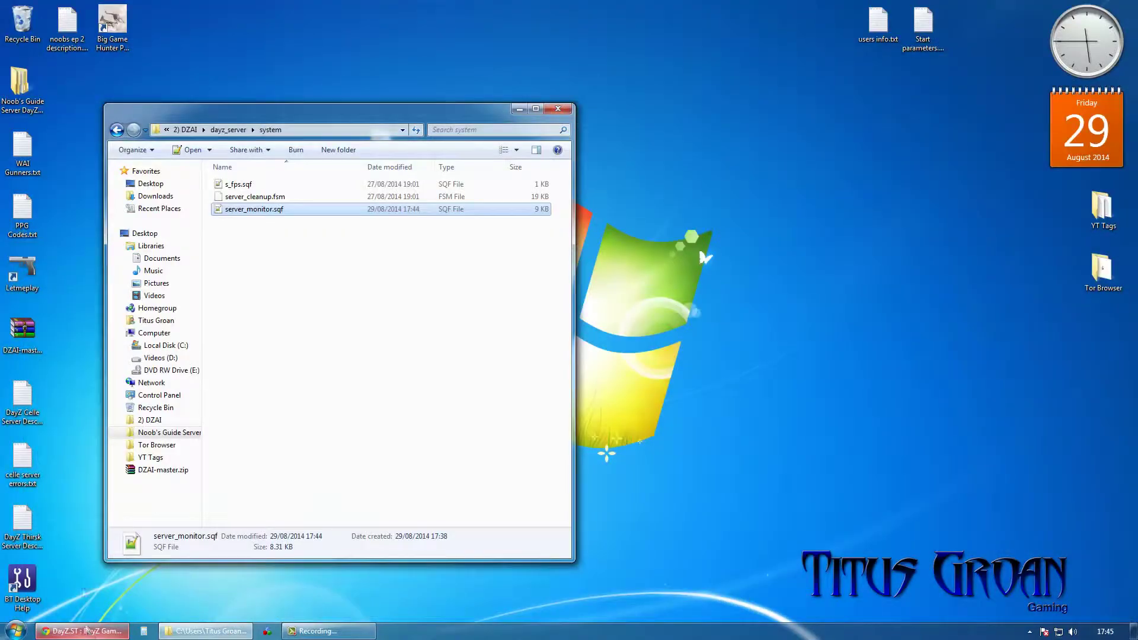
Open the Letmeplay launcher from the desktop and load the favourite server "Noob's Guide Celle Ace" with its addons
{"action": "left_click", "coordinate": [19, 264]}
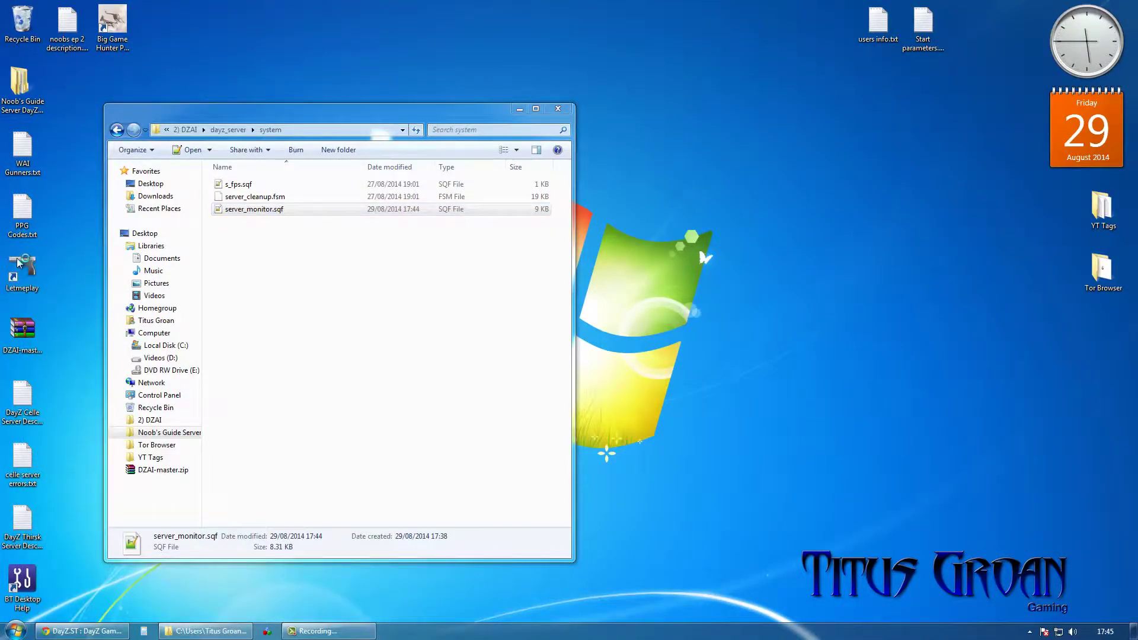
{"action": "double_click", "coordinate": [18, 262]}
{"action": "scroll", "coordinate": [528, 329], "scroll_direction": "down", "scroll_amount": 3}
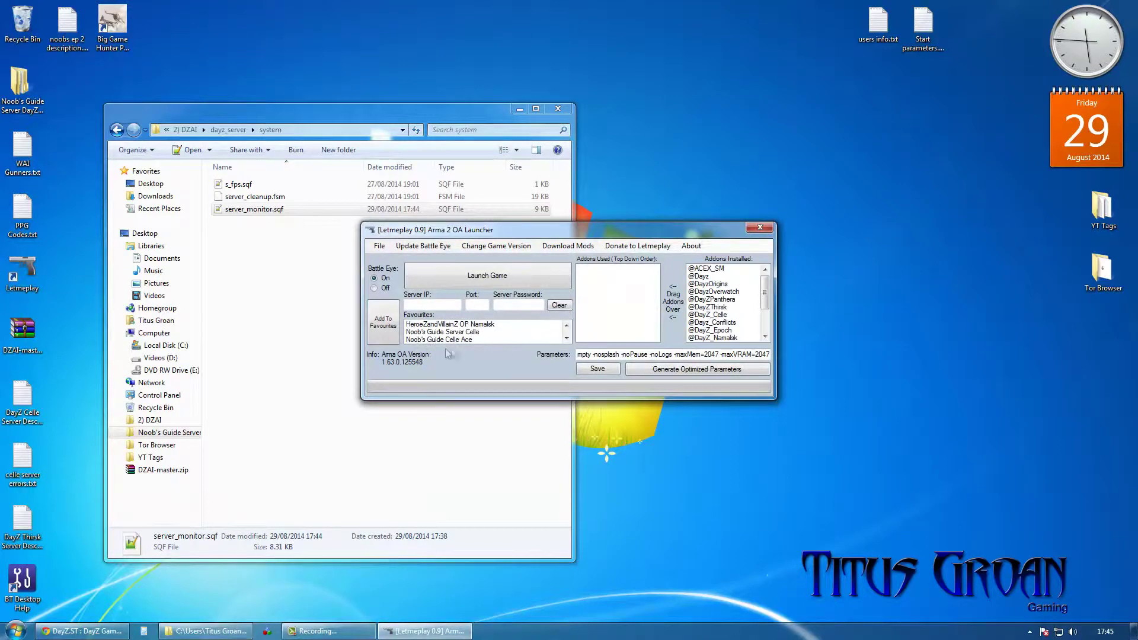
{"action": "double_click", "coordinate": [453, 340]}
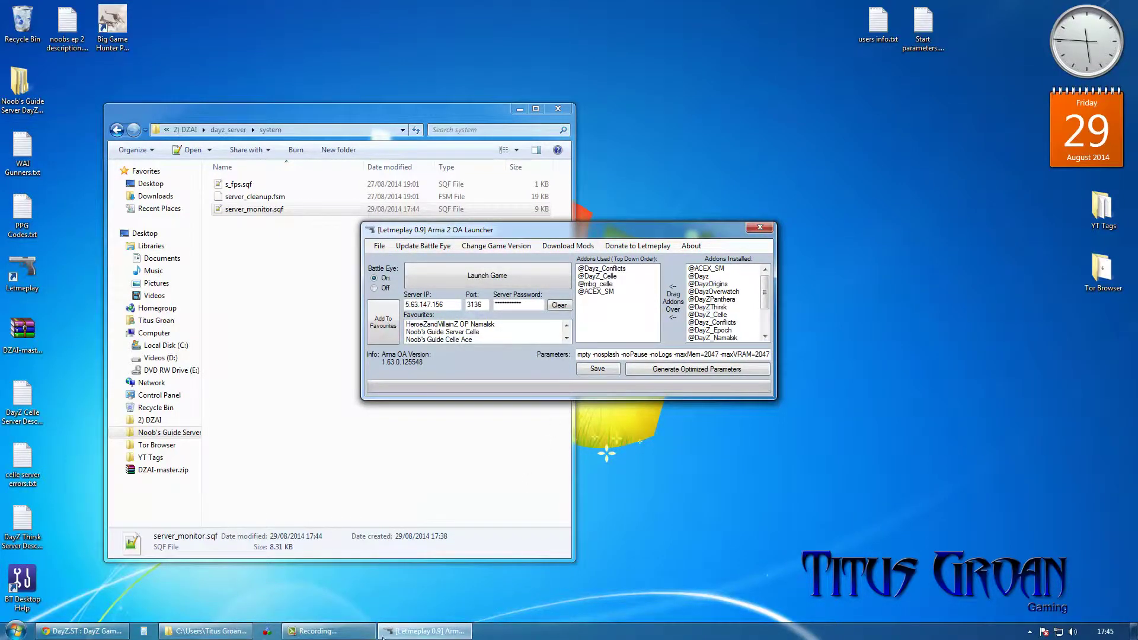
{"action": "left_click", "coordinate": [90, 632]}
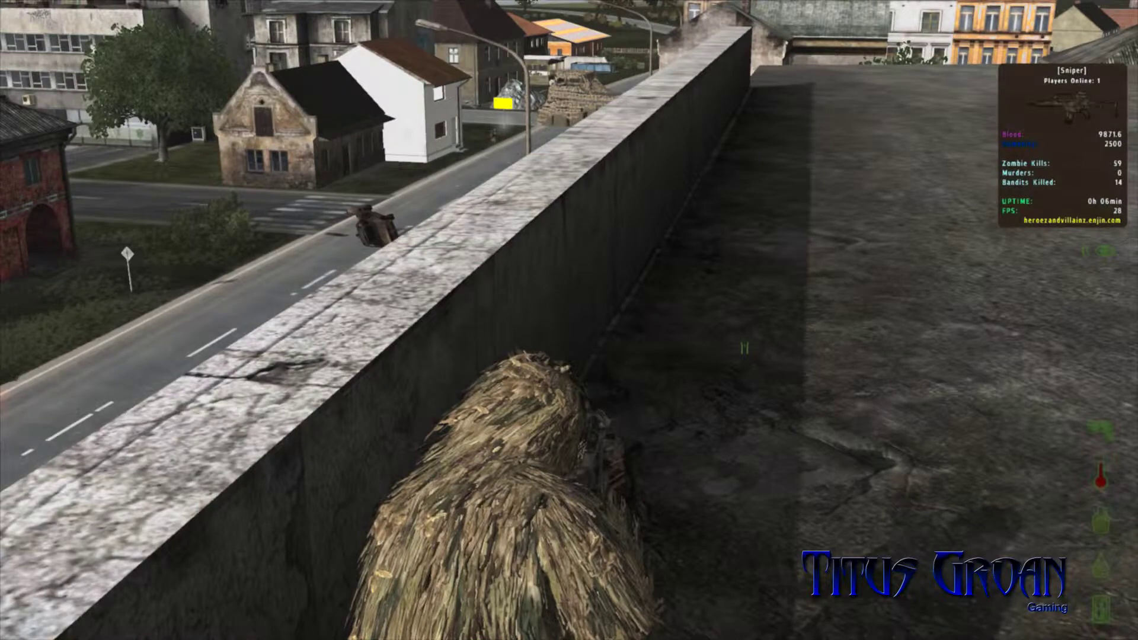
{"action": "key", "text": "w"}
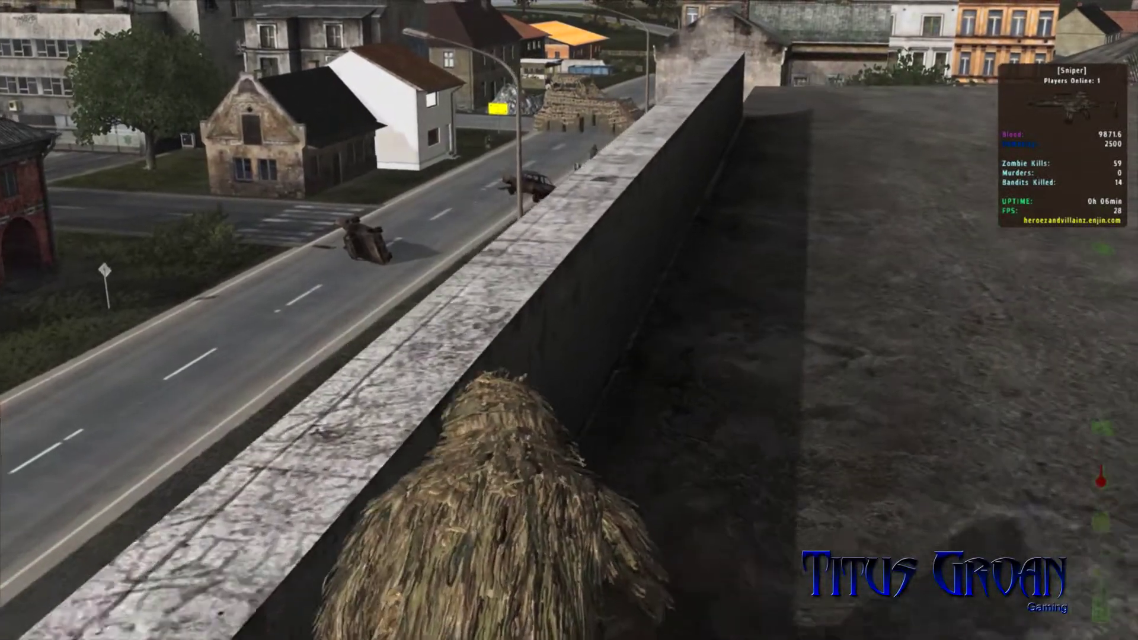
{"action": "key", "text": "w"}
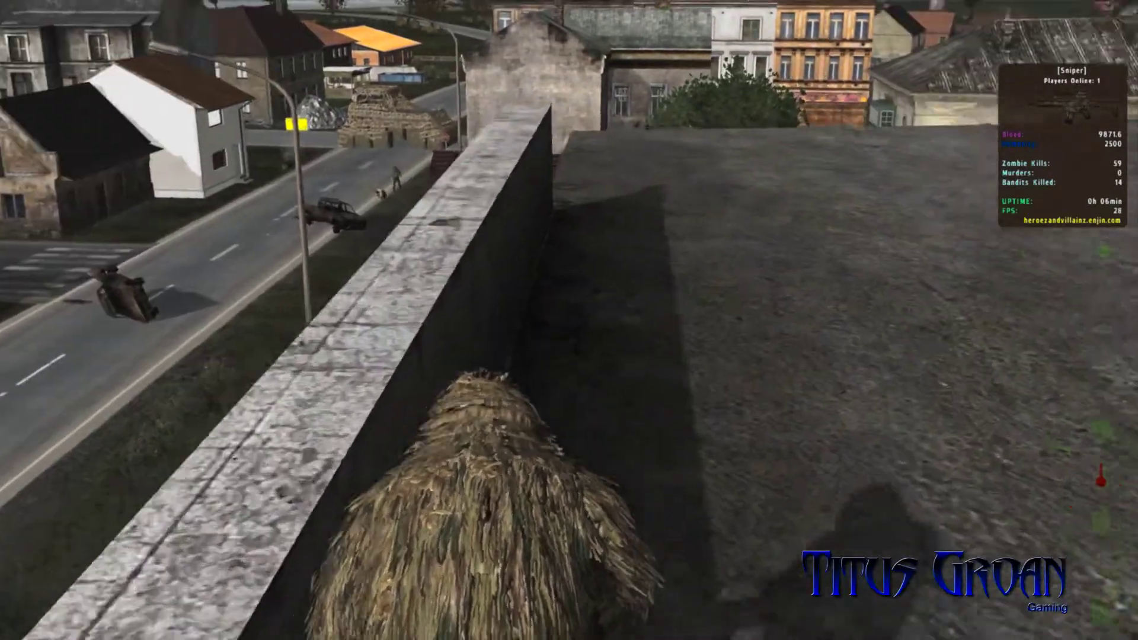
{"action": "key", "text": "w"}
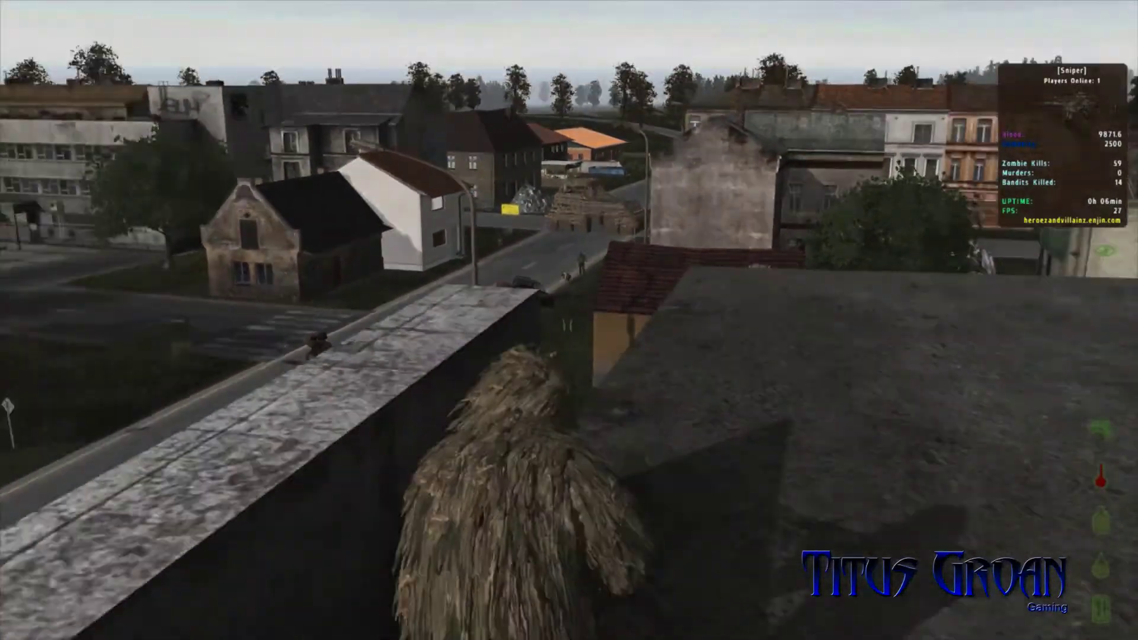
{"action": "key", "text": "ctrl"}
{"action": "key", "text": "ctrl"}
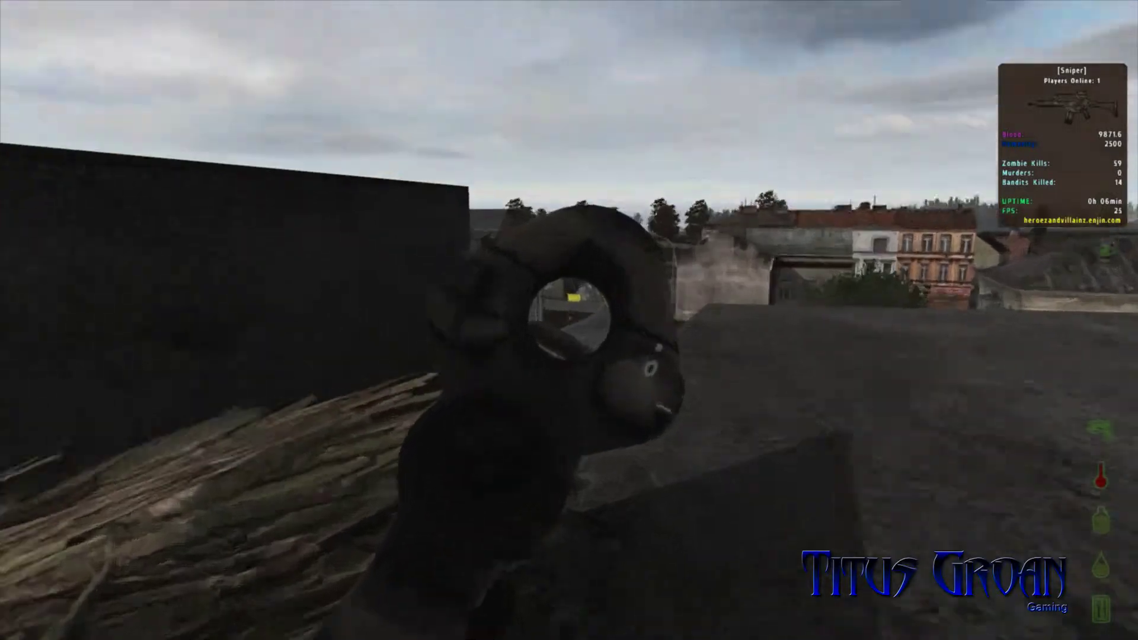
{"action": "right_click", "coordinate": [569, 320]}
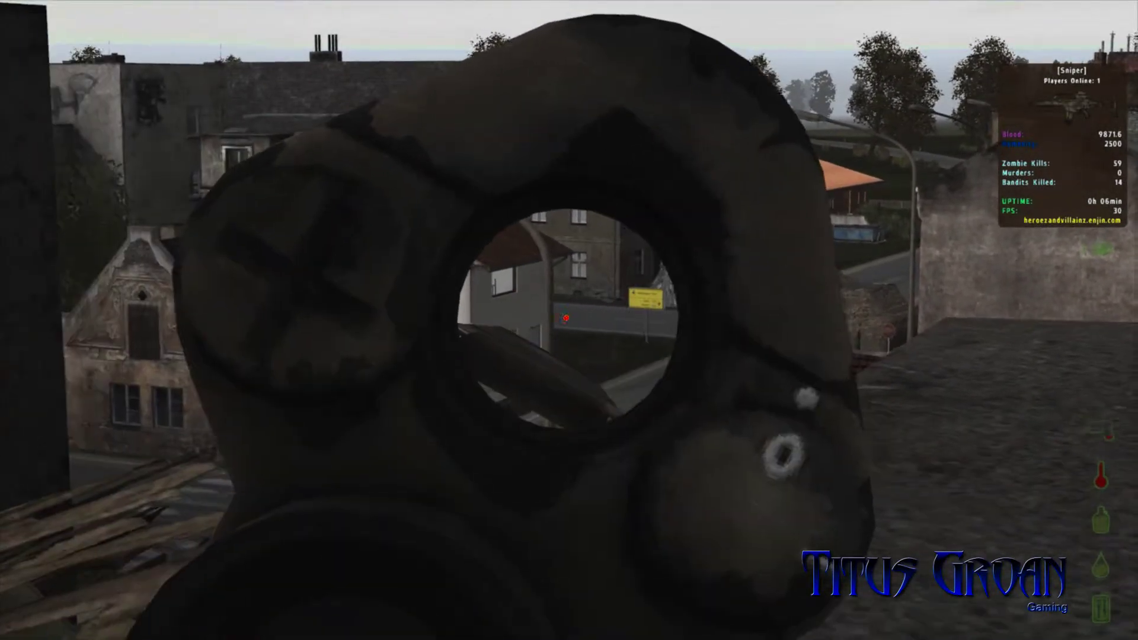
{"action": "right_click", "coordinate": [568, 320]}
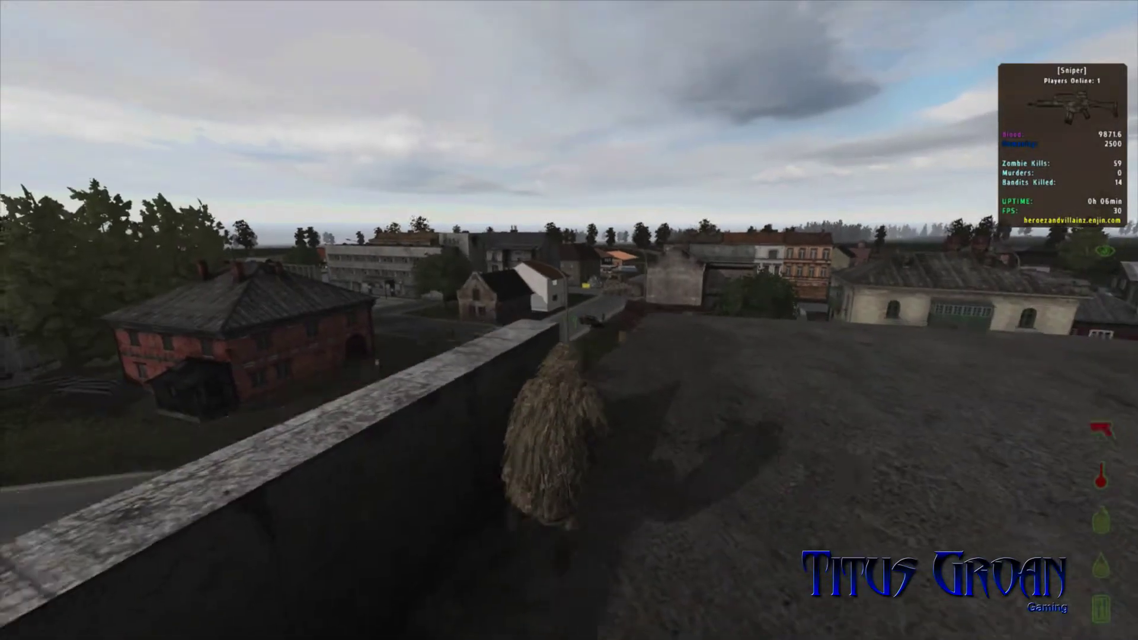